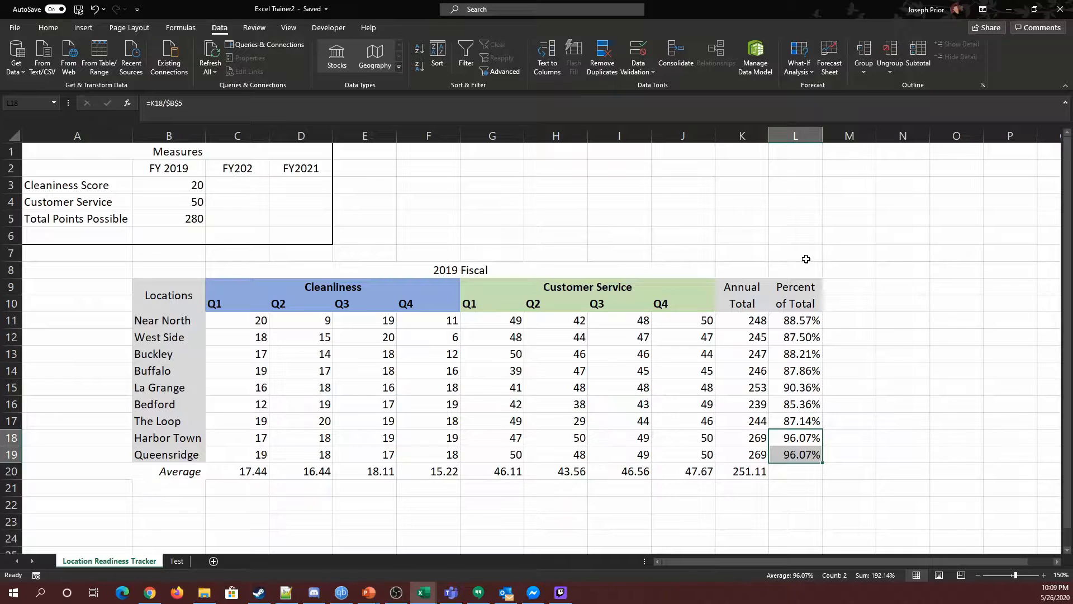
# Inspect the percent-of-total formulas and the quarterly score ranges in the 2019 Fiscal table.
pyautogui.click(537, 418)
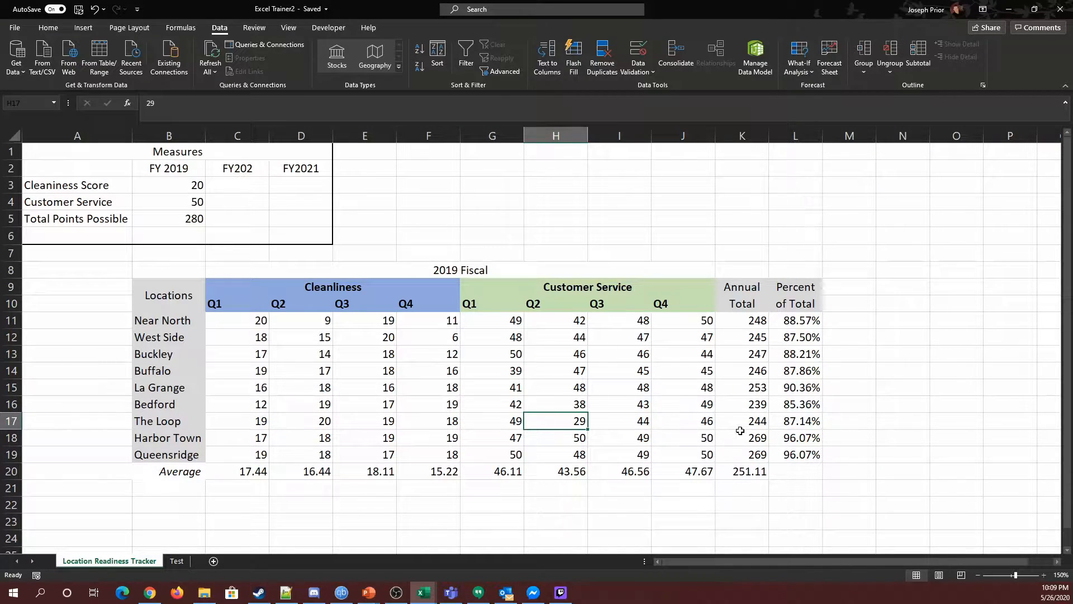
pyautogui.moveTo(799, 327); pyautogui.dragTo(813, 449)
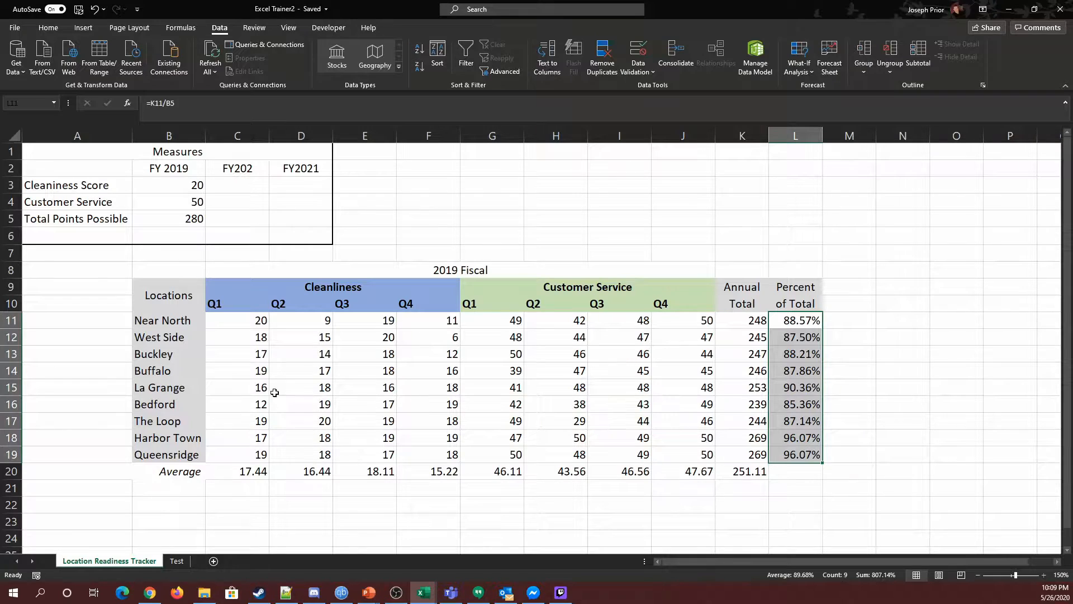
pyautogui.moveTo(224, 320); pyautogui.dragTo(668, 325)
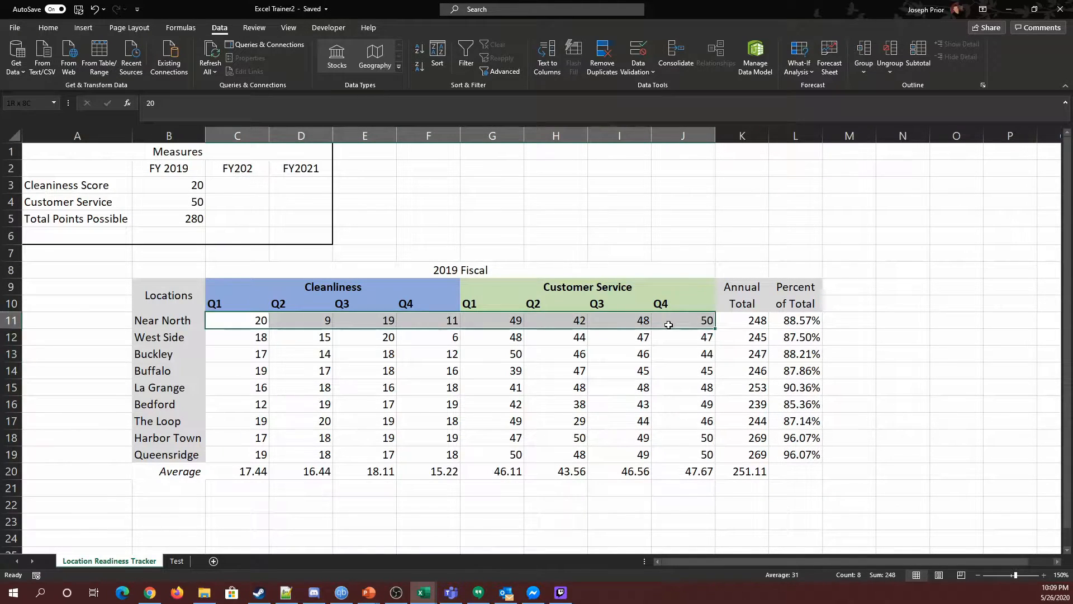
pyautogui.moveTo(226, 317); pyautogui.dragTo(729, 455)
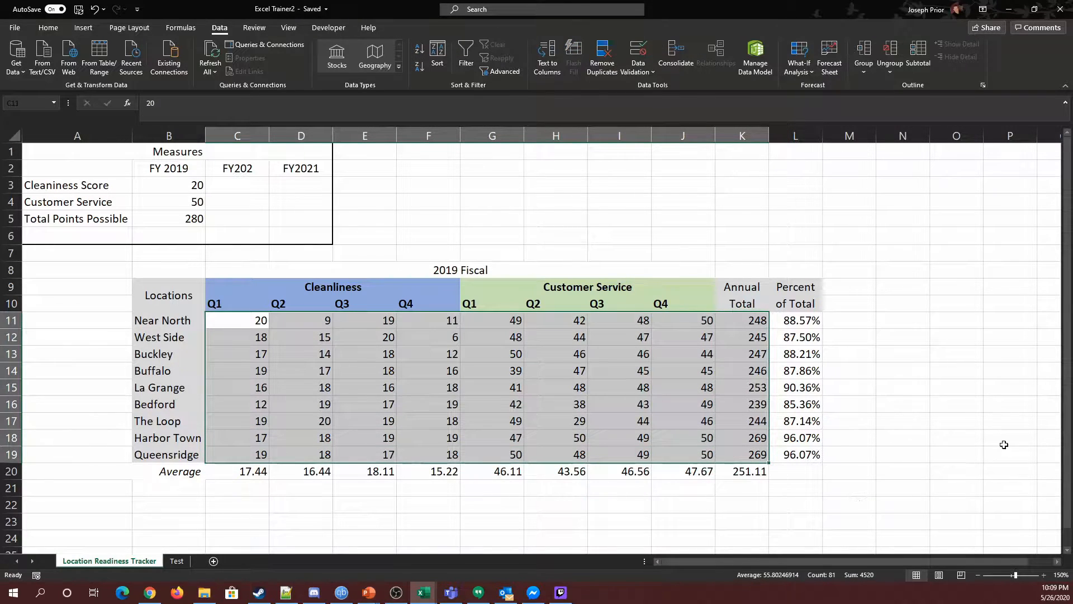
pyautogui.click(937, 325)
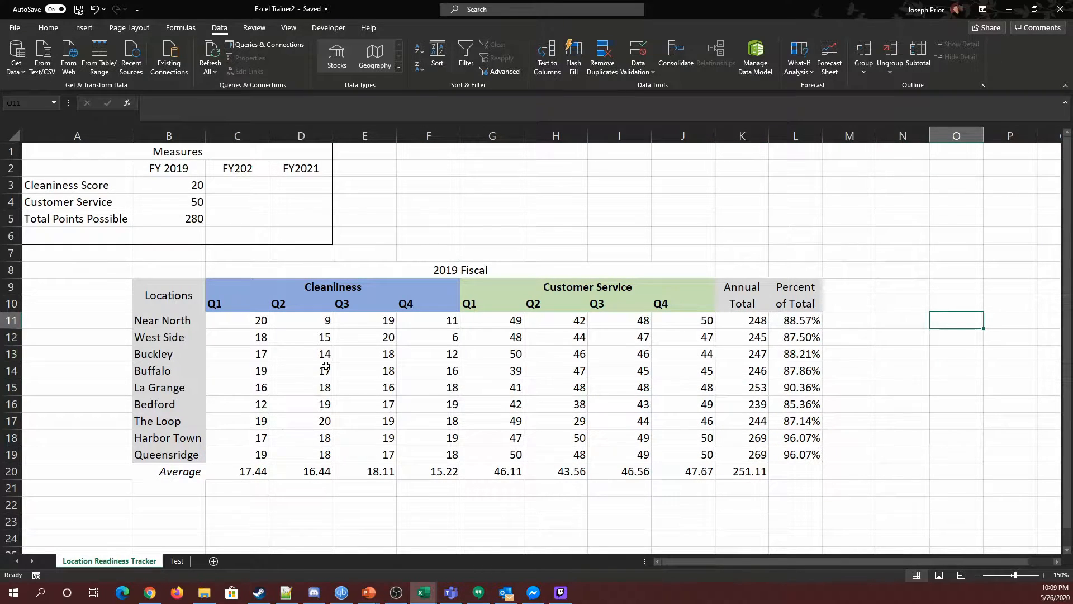
# Examine the Cleanliness average formulas and the quarterly Cleanliness scores in columns C through F.
pyautogui.click(239, 474)
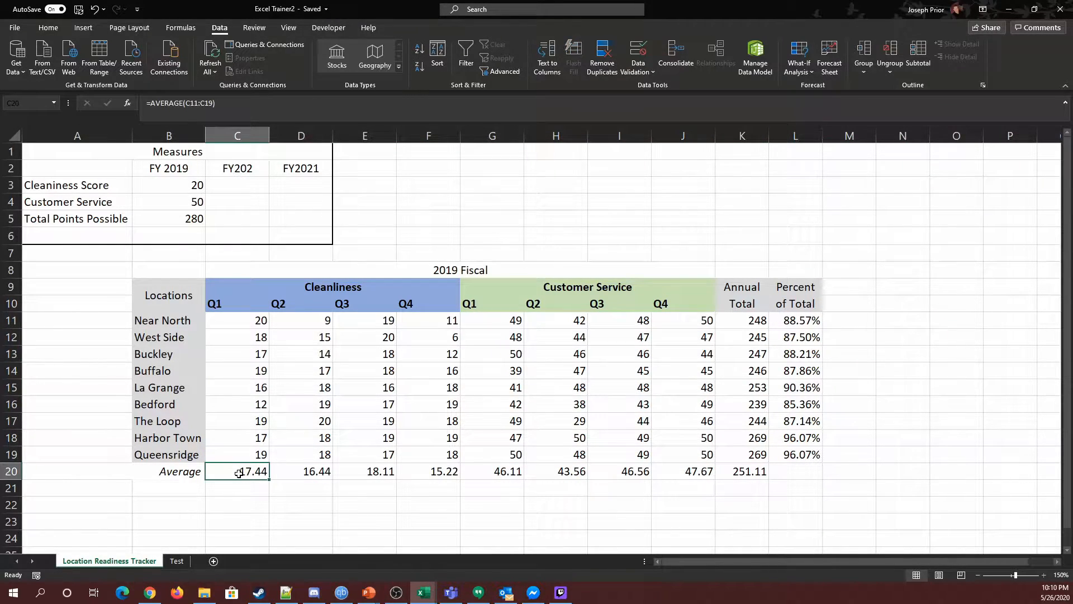
pyautogui.moveTo(238, 473); pyautogui.dragTo(410, 481)
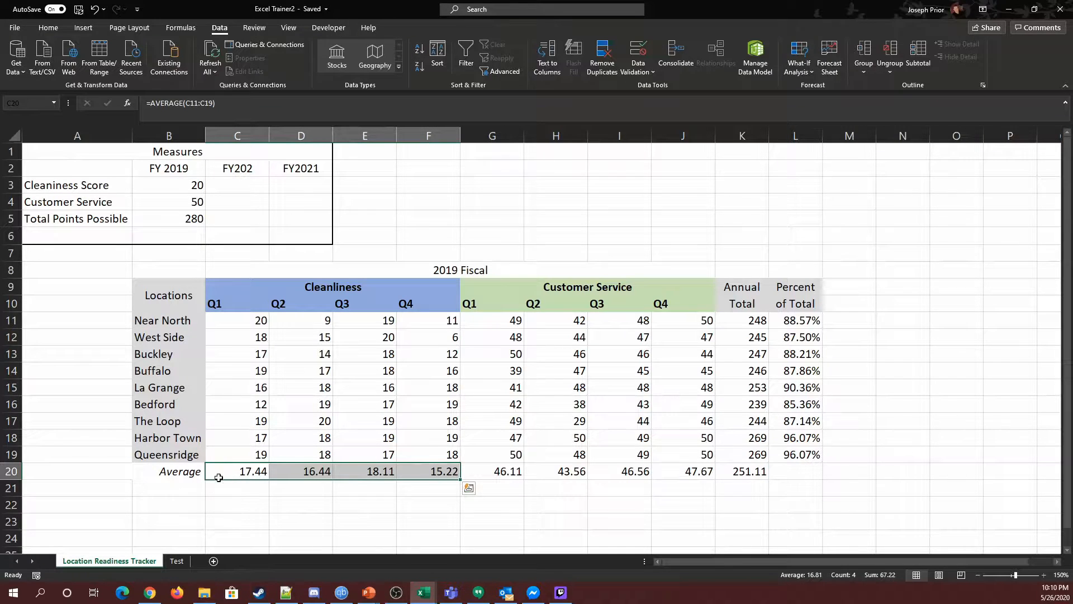
pyautogui.moveTo(253, 320); pyautogui.dragTo(253, 454)
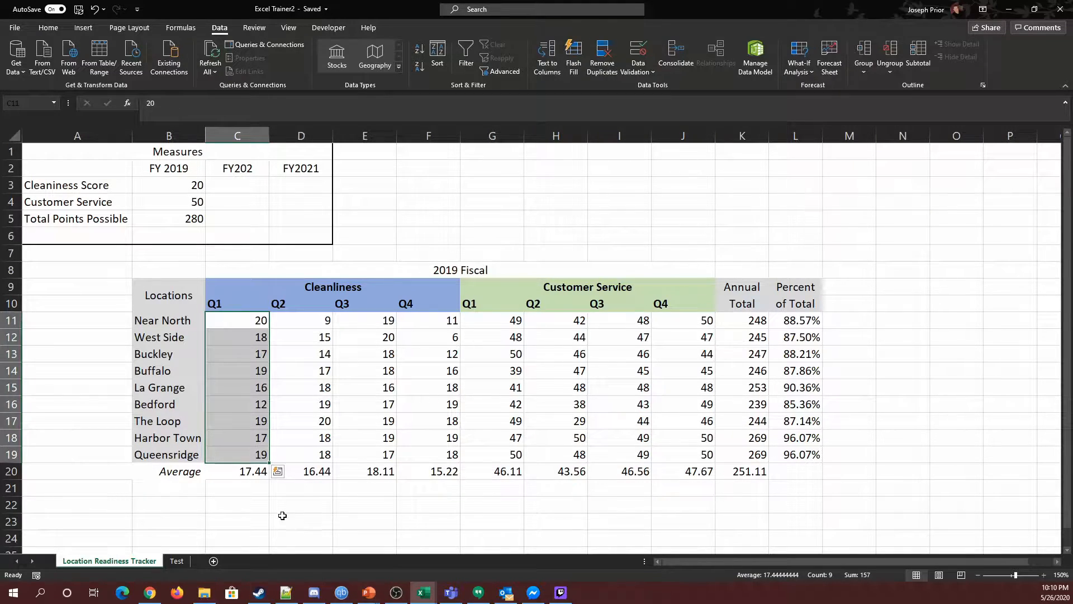
pyautogui.click(305, 479)
pyautogui.click(318, 461)
pyautogui.click(318, 465)
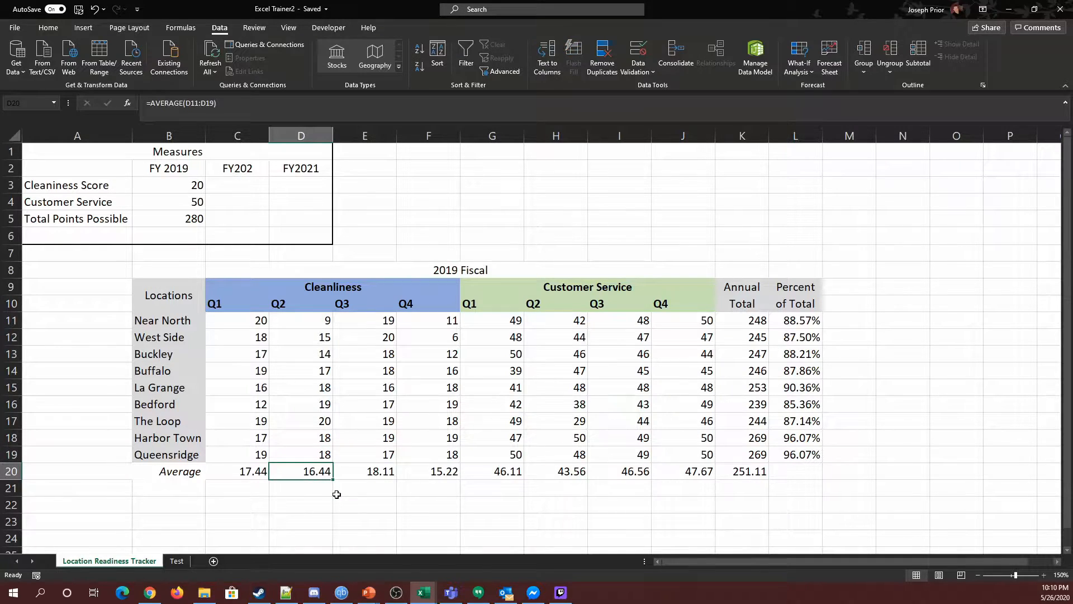
pyautogui.click(315, 324)
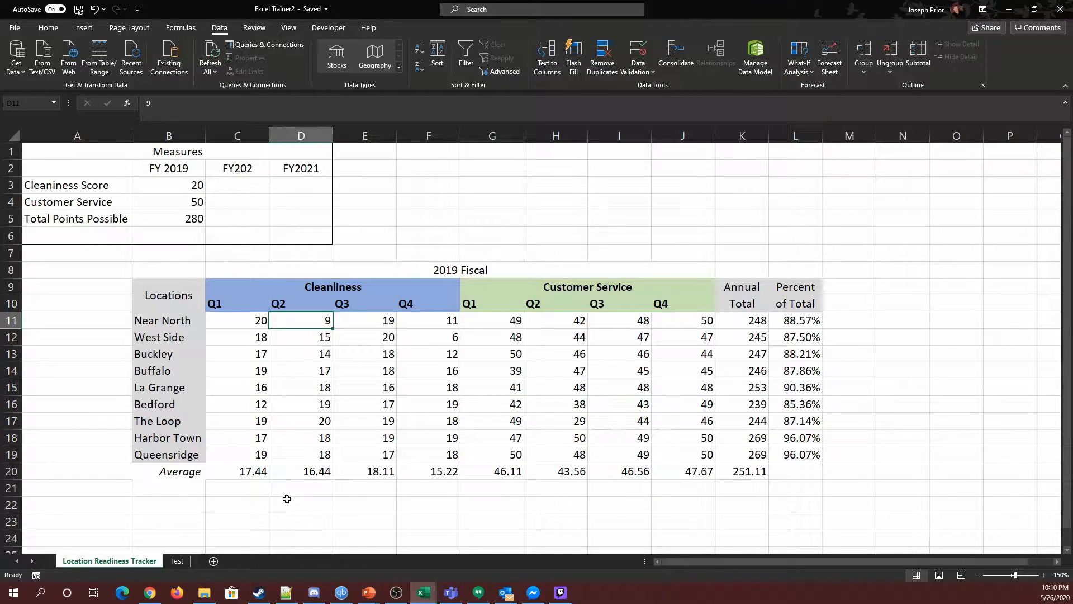
pyautogui.moveTo(226, 323); pyautogui.dragTo(220, 449)
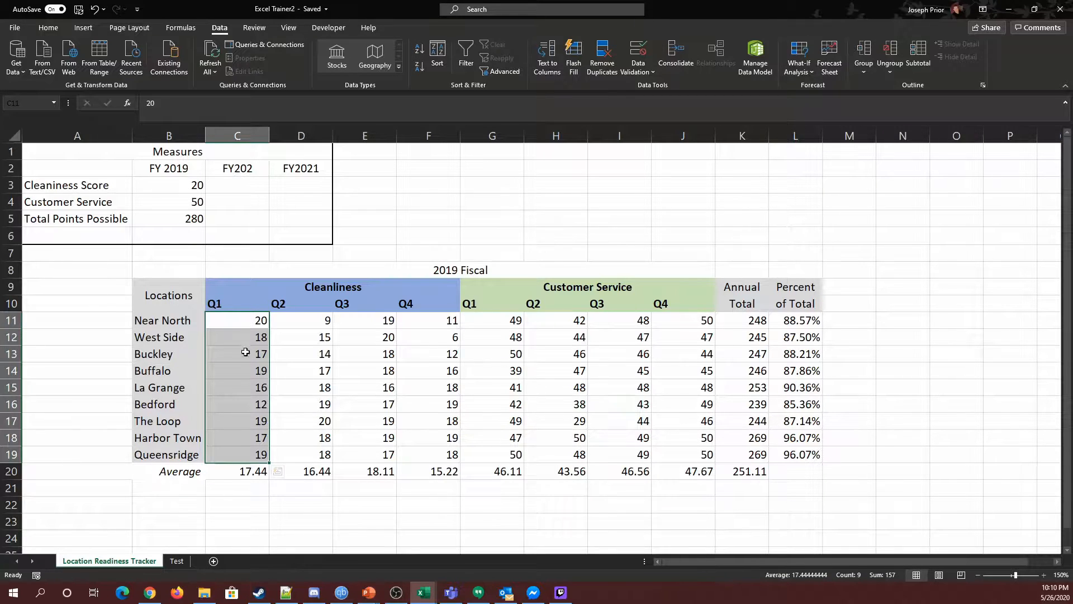
pyautogui.click(313, 320)
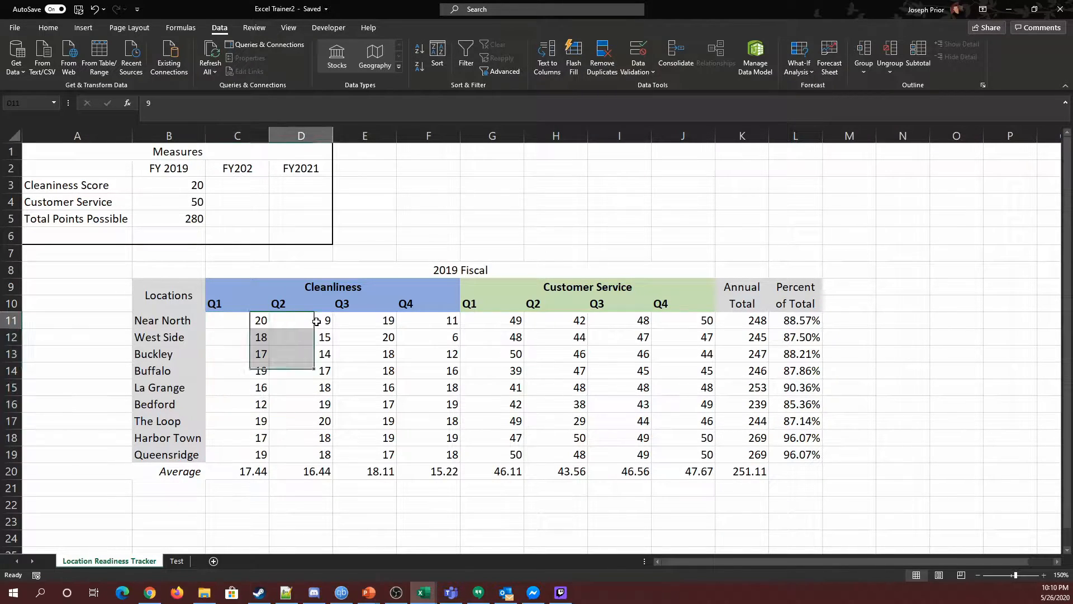
pyautogui.click(254, 319)
pyautogui.click(315, 319)
pyautogui.click(240, 321)
pyautogui.click(307, 322)
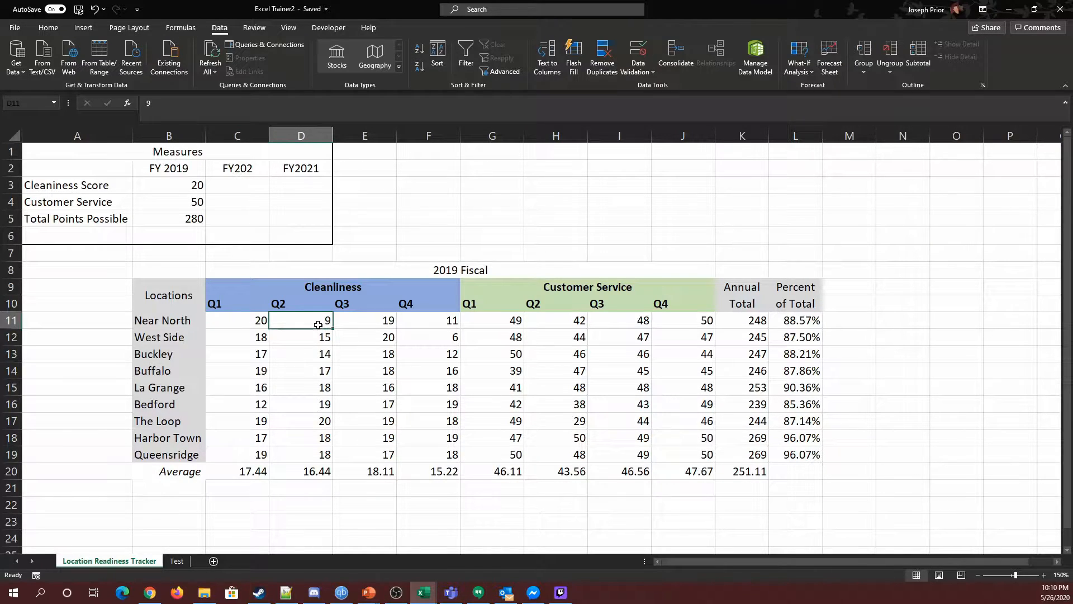
pyautogui.click(367, 322)
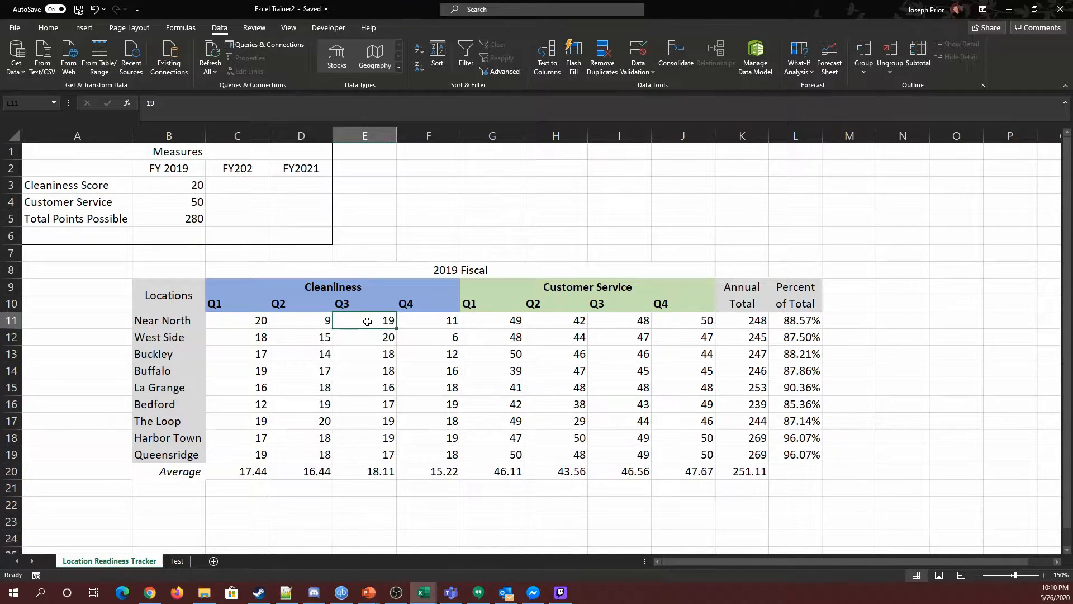
pyautogui.click(420, 321)
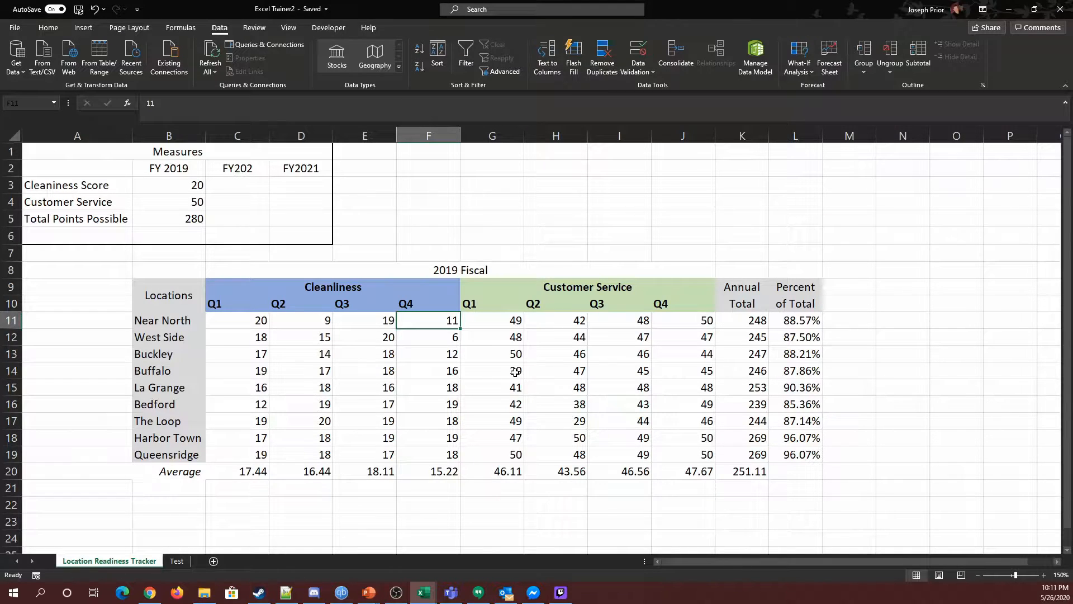
# Insert blank columns between the Cleanliness Q4 column and the Customer Service Q1 column.
pyautogui.click(493, 136)
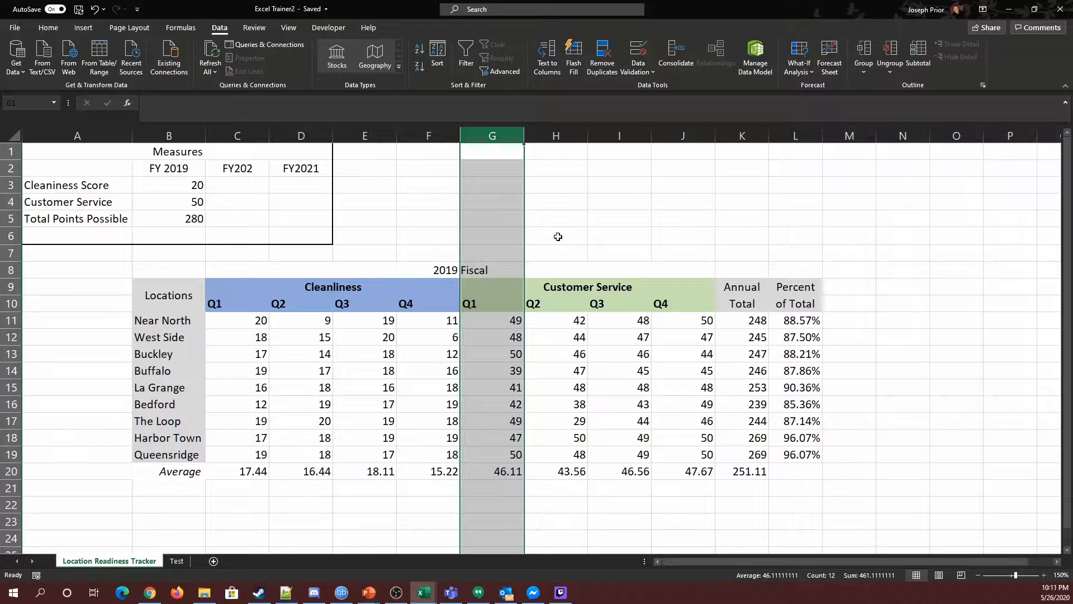
pyautogui.click(94, 28)
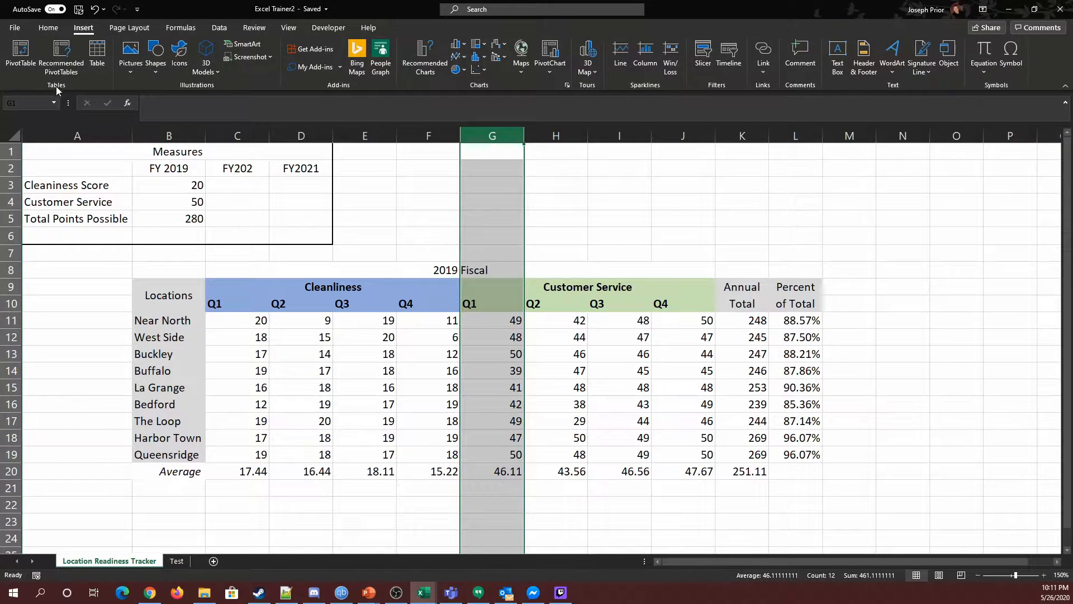
pyautogui.click(48, 28)
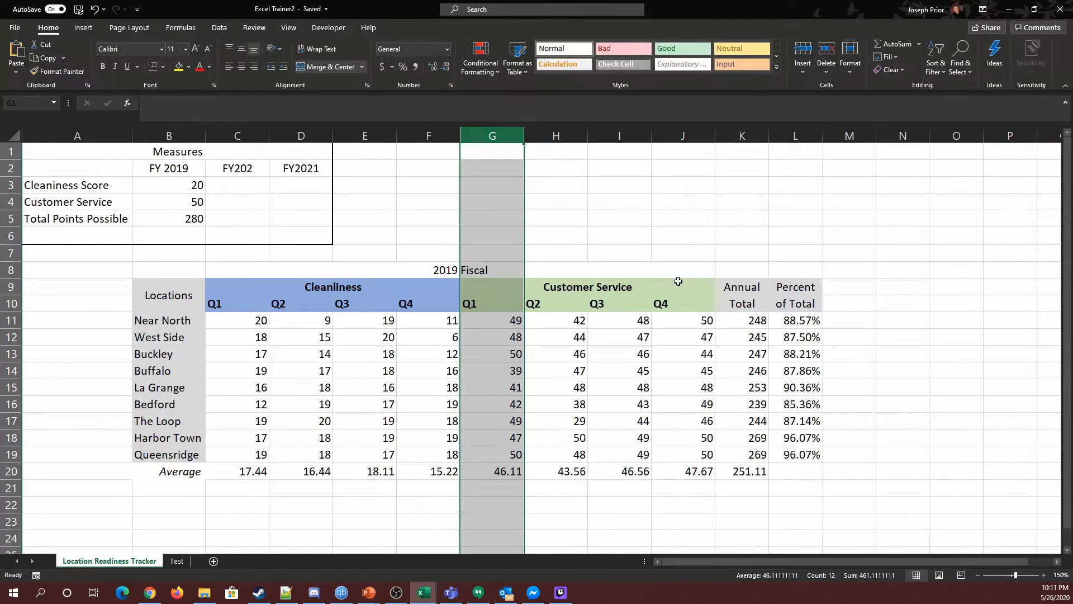
pyautogui.click(804, 52)
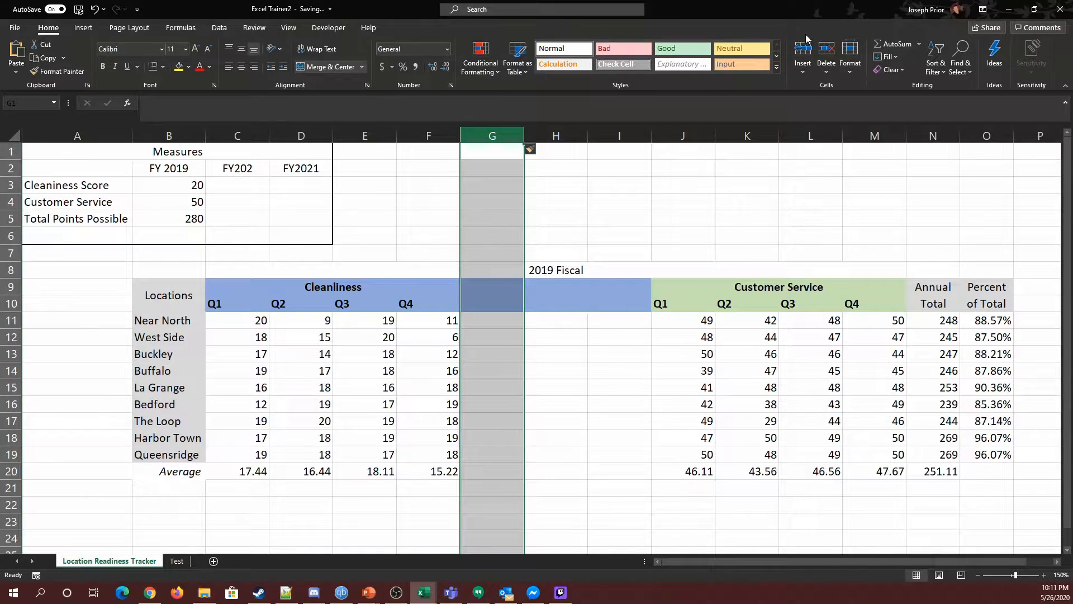
pyautogui.click(803, 51)
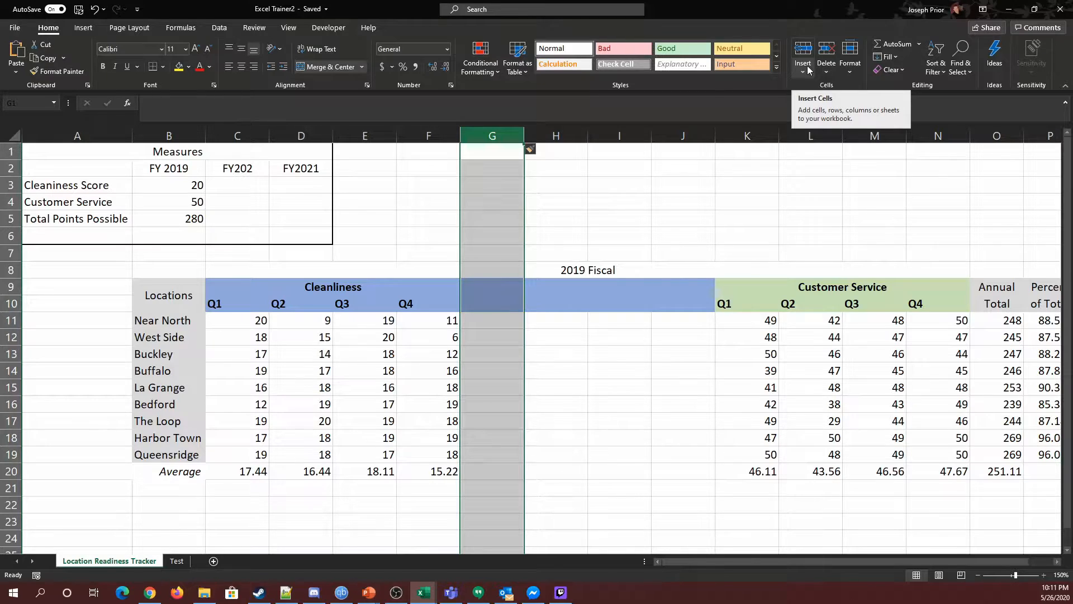
# Merge and center cells G9 and G10 above the new blank column.
pyautogui.click(605, 390)
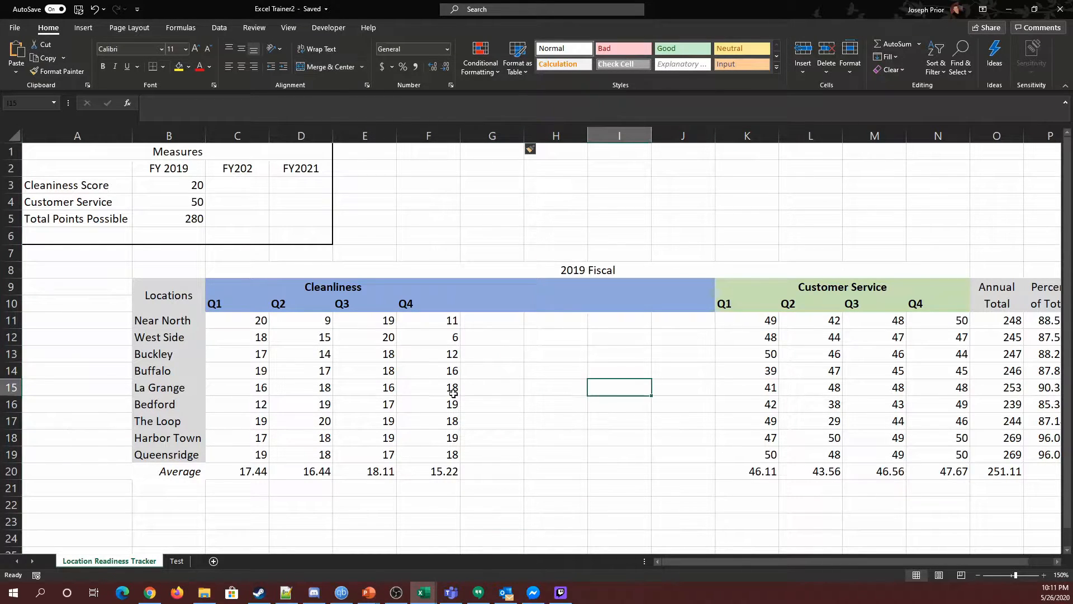
pyautogui.click(489, 304)
pyautogui.moveTo(494, 283); pyautogui.dragTo(496, 304)
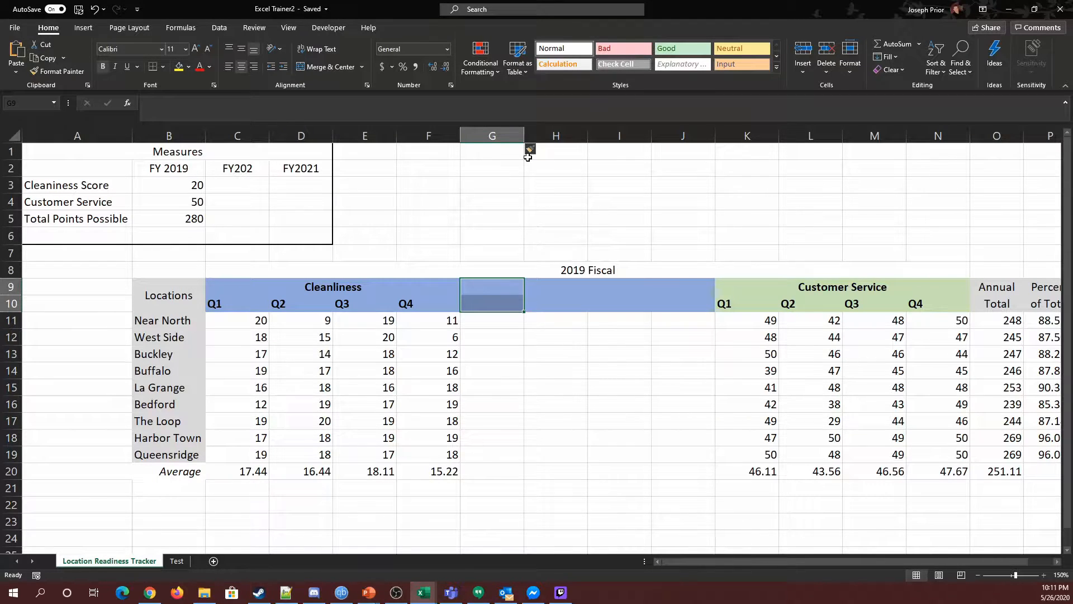
pyautogui.click(330, 66)
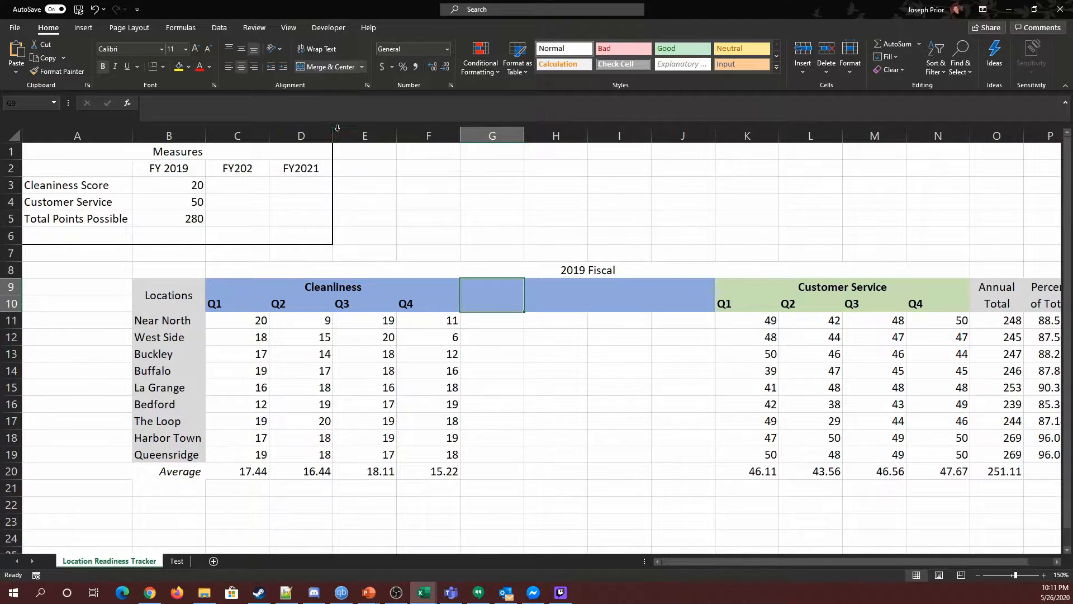
# Enter the header Avg Clean in the merged G9:G10 cell.
pyautogui.write('Avg Cleanliness')
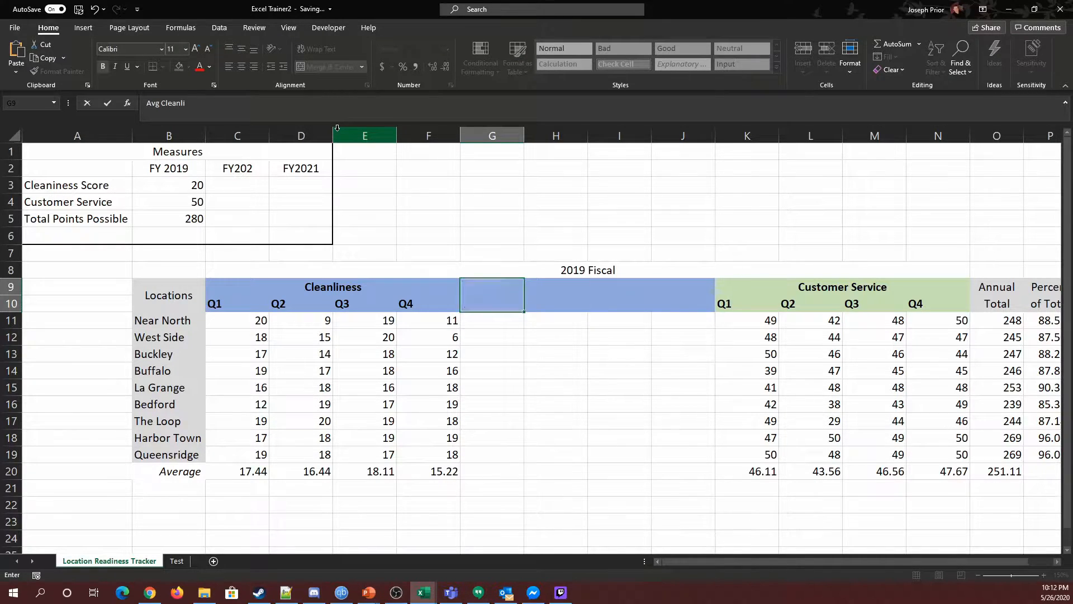
pyautogui.press('BackSpace')
pyautogui.press('BackSpace')
pyautogui.press('BackSpace')
pyautogui.press('BackSpace')
pyautogui.press('BackSpace')
pyautogui.press('BackSpace')
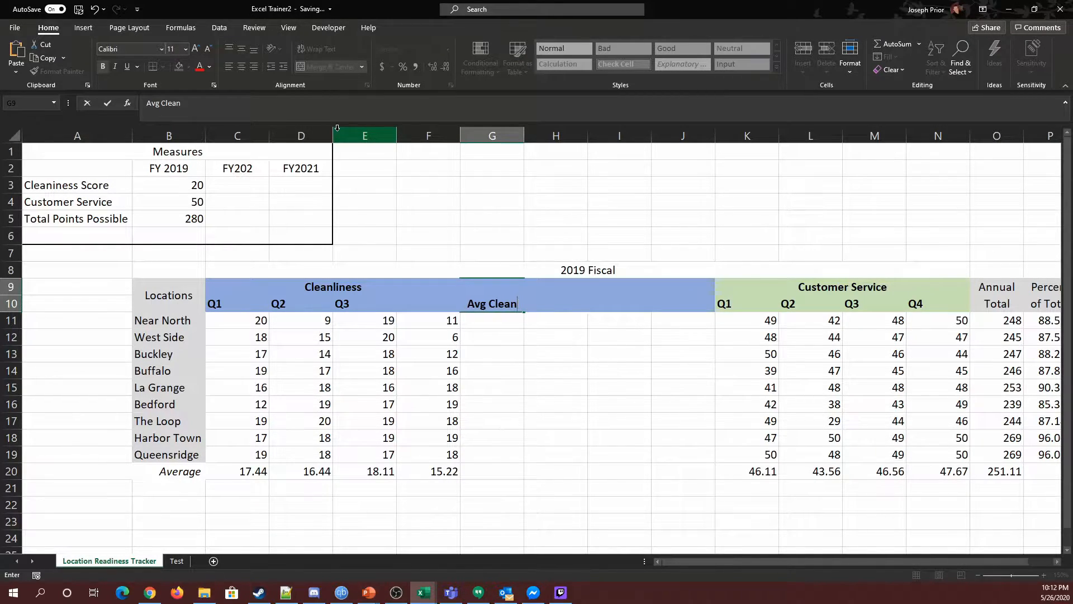
pyautogui.press('Tab')
# Align the Avg Clean header to the vertical middle of its merged cell.
pyautogui.click(488, 300)
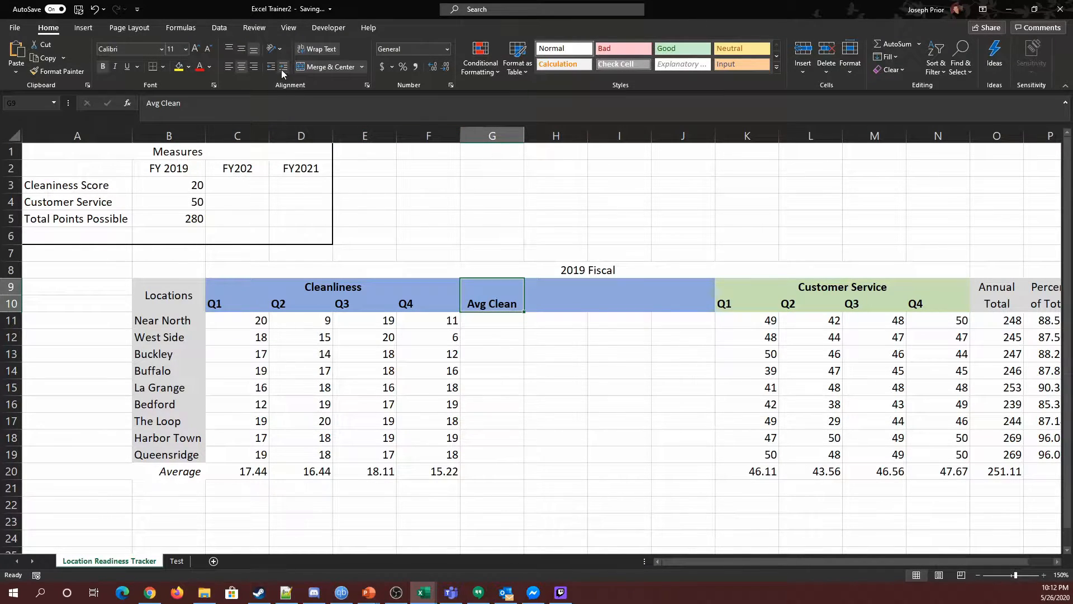
pyautogui.click(535, 434)
pyautogui.click(482, 305)
pyautogui.click(238, 53)
pyautogui.click(495, 335)
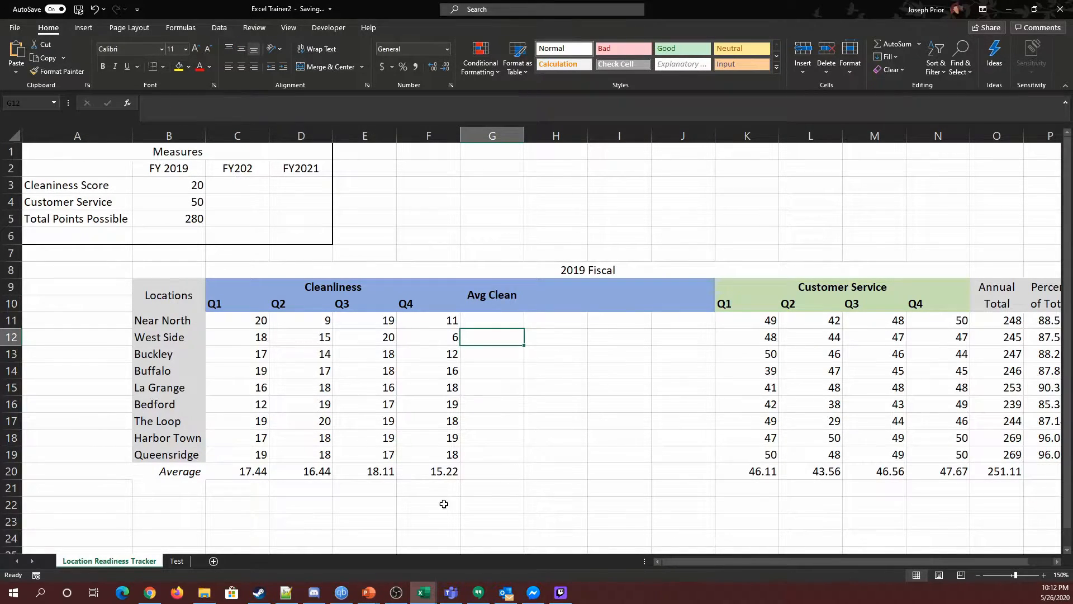
# Enter a formula in G11 averaging Near North's four Cleanliness quarters: =AVERAGE(C11:F11).
pyautogui.moveTo(253, 319); pyautogui.dragTo(251, 455)
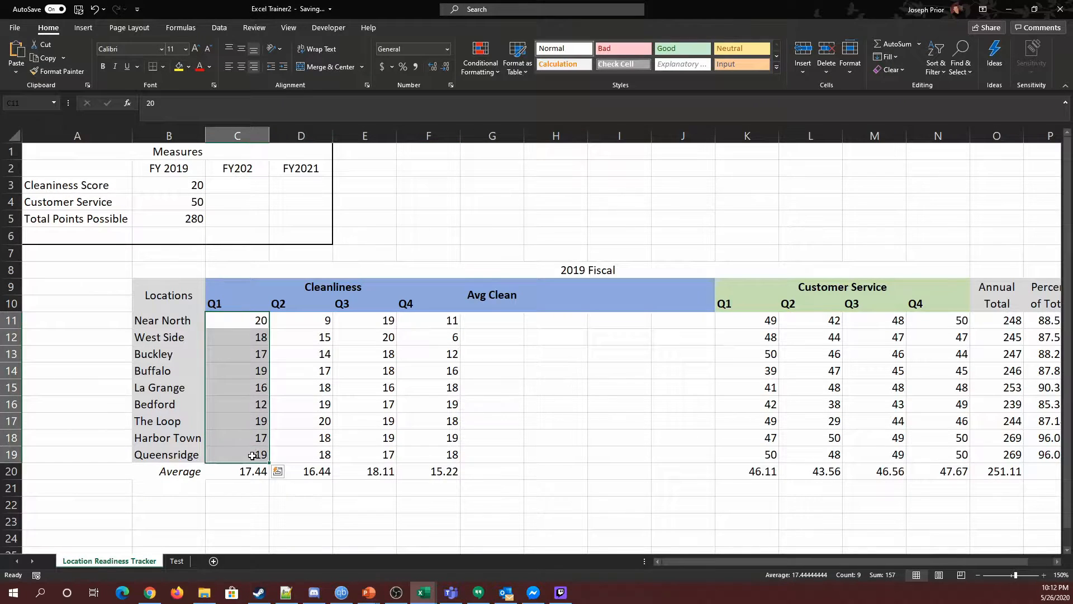
pyautogui.click(481, 437)
pyautogui.click(482, 320)
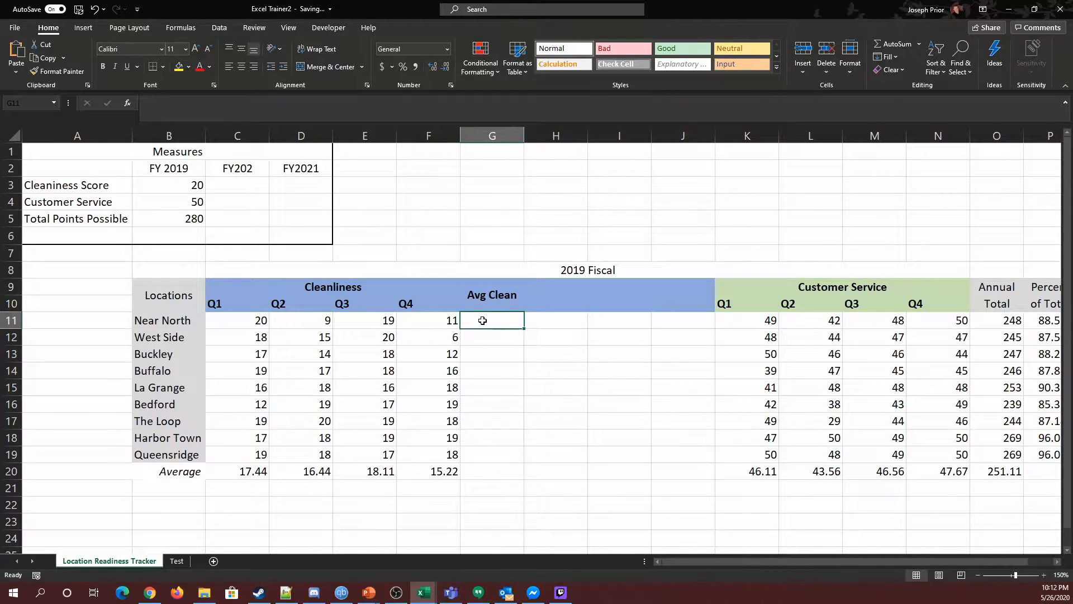
pyautogui.write('=ave')
pyautogui.press('Tab')
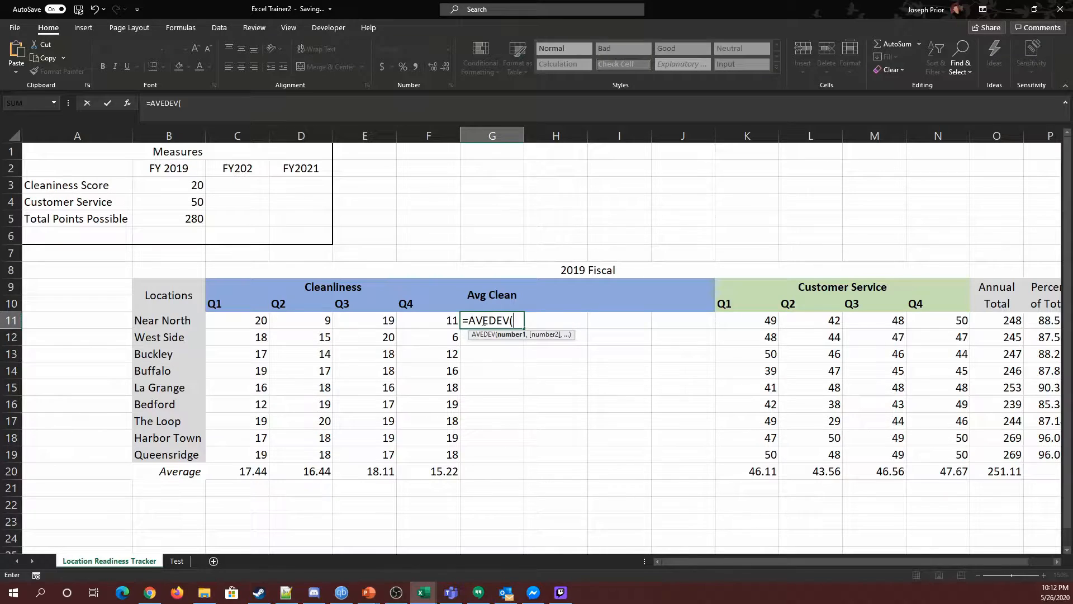
pyautogui.press('BackSpace')
pyautogui.press('BackSpace')
pyautogui.press('BackSpace')
pyautogui.press('BackSpace')
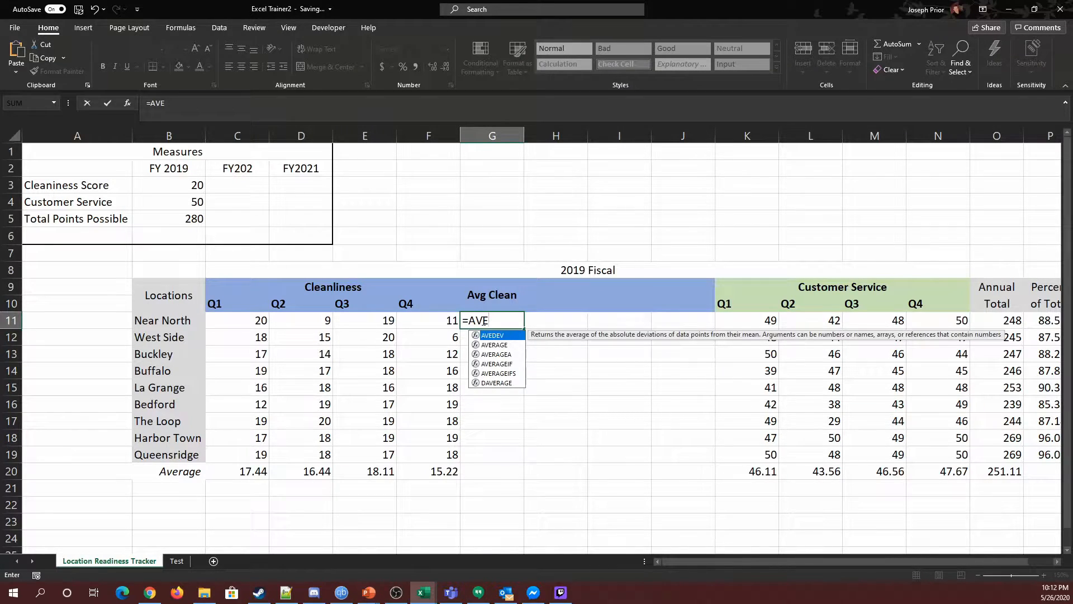
pyautogui.press('Down')
pyautogui.press('Tab')
pyautogui.moveTo(246, 321); pyautogui.dragTo(428, 317)
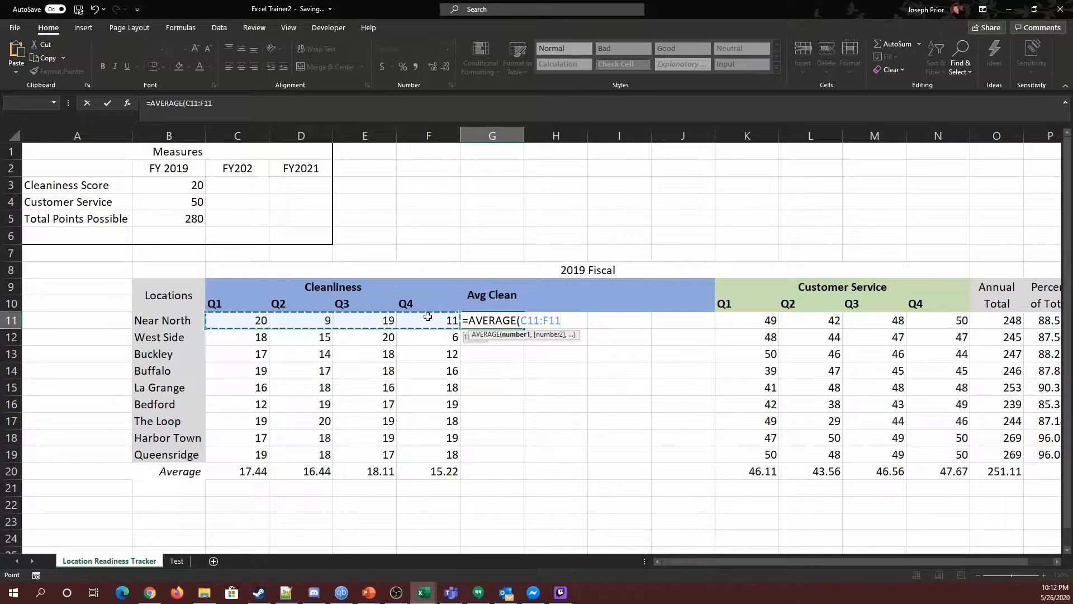
pyautogui.press('Return')
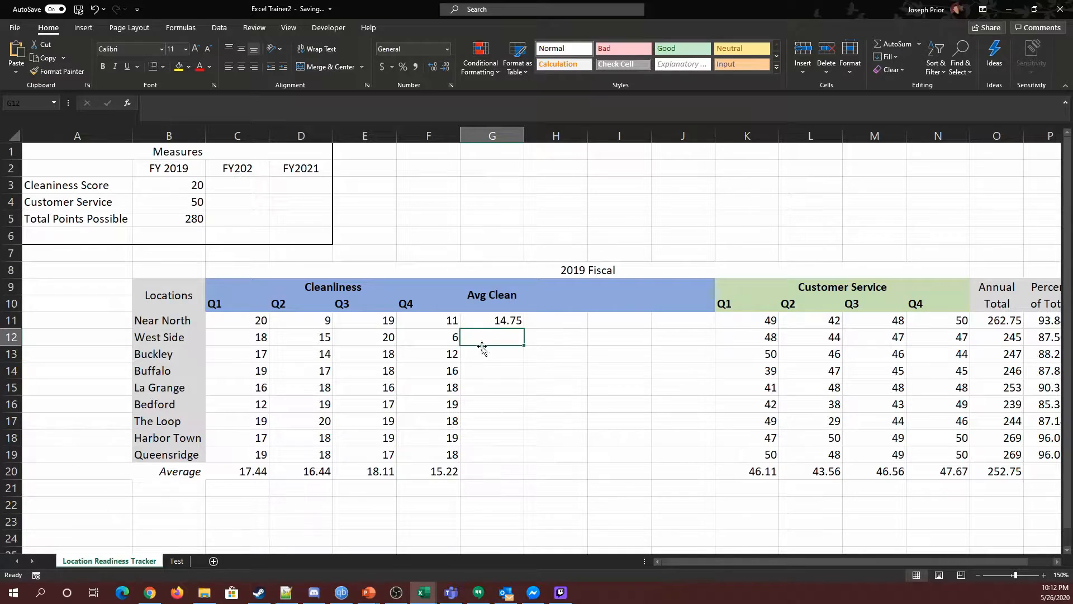
# Fill the Avg Clean formula down from G11 through G19 for all locations.
pyautogui.click(492, 316)
pyautogui.moveTo(524, 329); pyautogui.dragTo(519, 465)
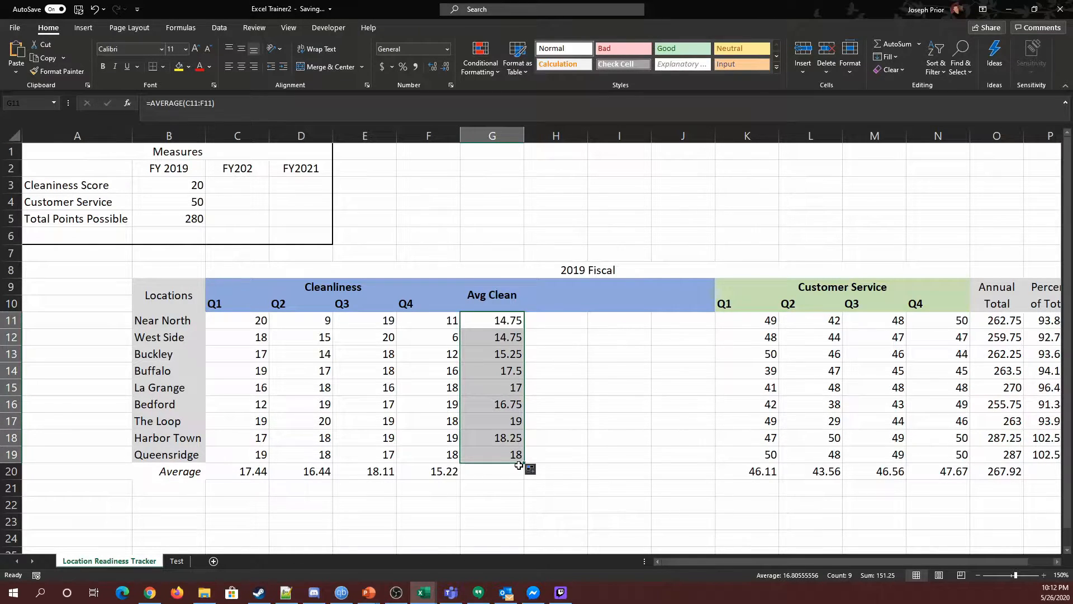
pyautogui.moveTo(714, 559); pyautogui.dragTo(750, 558)
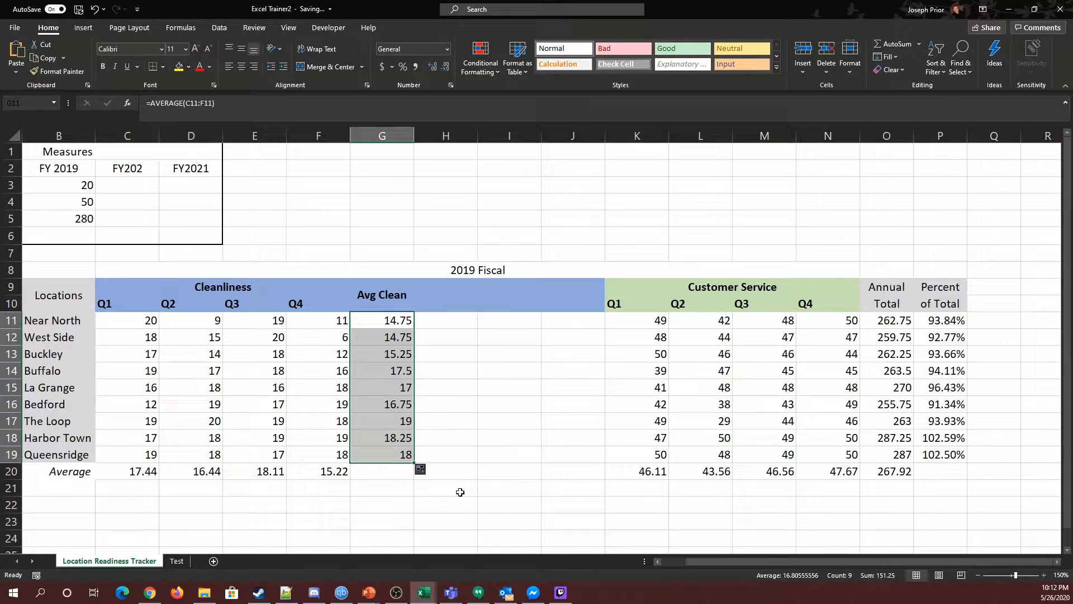
pyautogui.hotkey('ctrl', 'z')
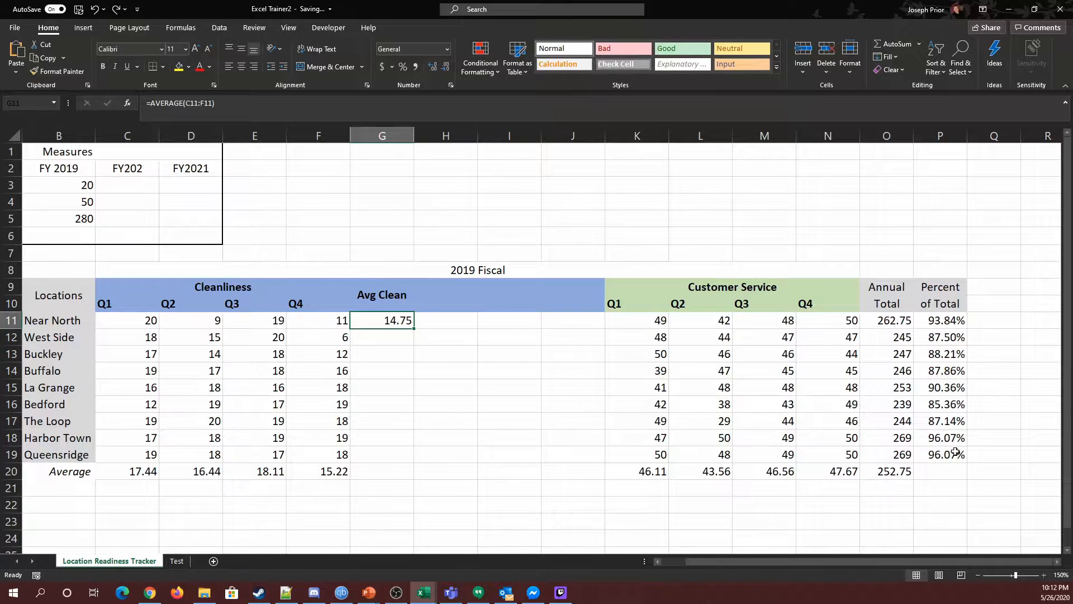
pyautogui.click(116, 9)
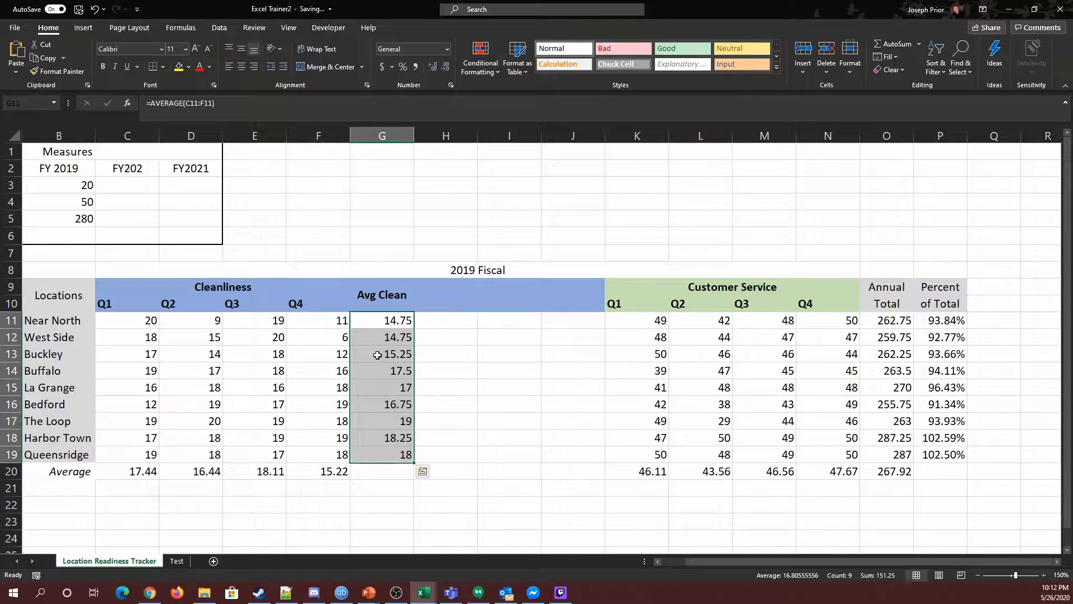
pyautogui.click(484, 473)
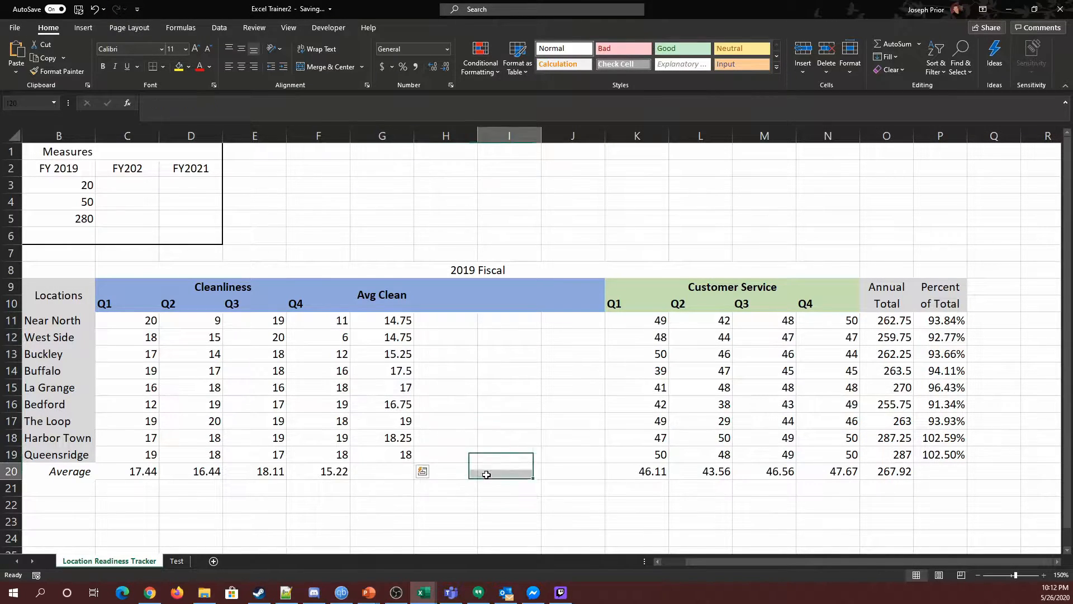
# Rewrite Near North's Annual Total formula as =SUM(C11:F11,K11:N11) and fill it down through O19.
pyautogui.click(887, 318)
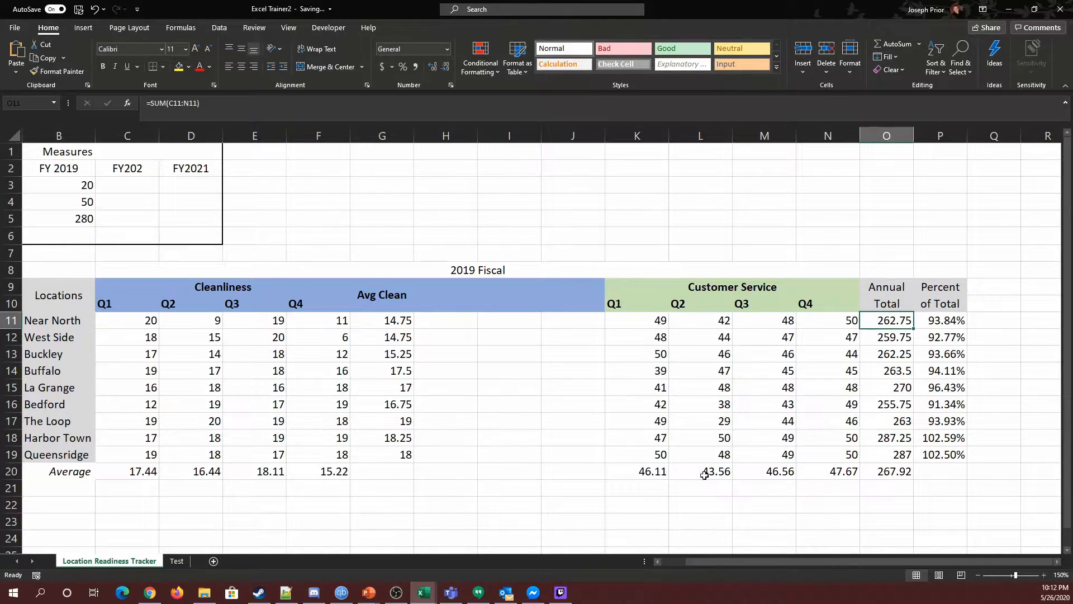
pyautogui.click(195, 104)
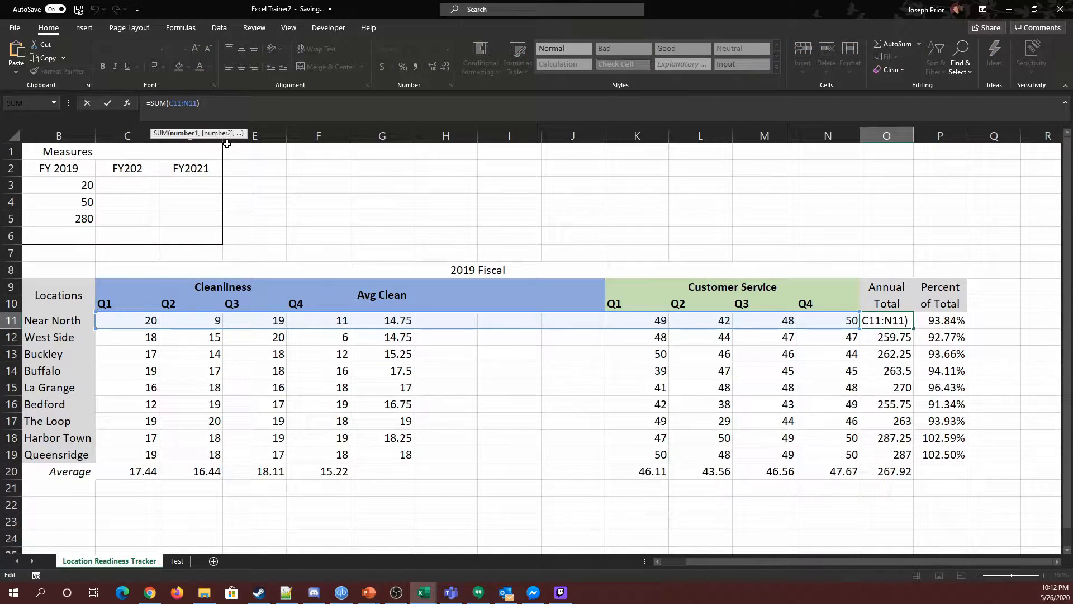
pyautogui.press('BackSpace')
pyautogui.press('BackSpace')
pyautogui.press('BackSpace')
pyautogui.press('BackSpace')
pyautogui.press('BackSpace')
pyautogui.press('BackSpace')
pyautogui.press('BackSpace')
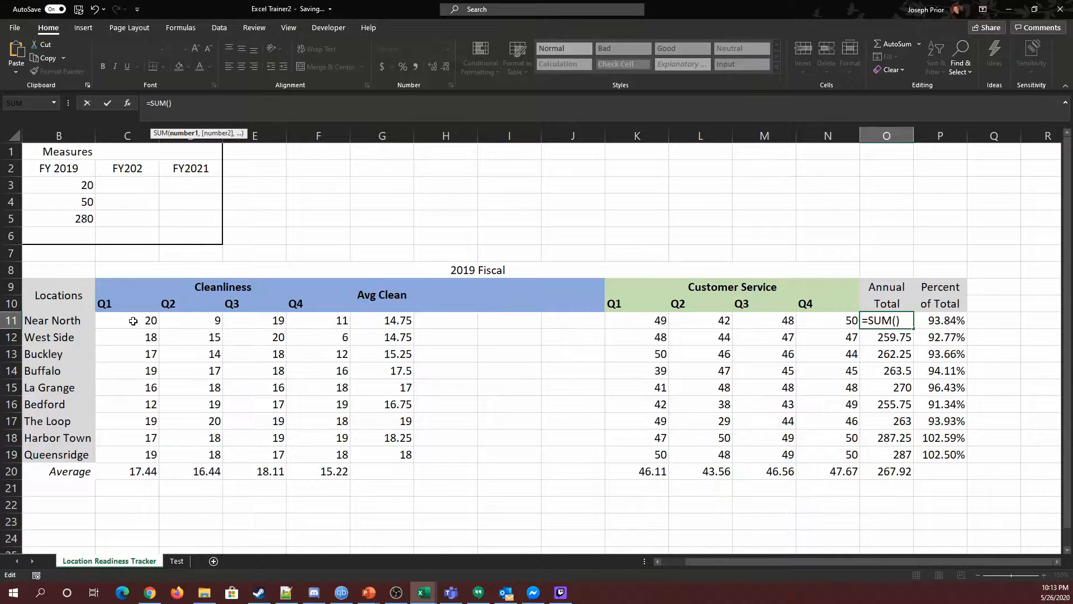
pyautogui.moveTo(133, 321); pyautogui.dragTo(333, 320)
pyautogui.write(',')
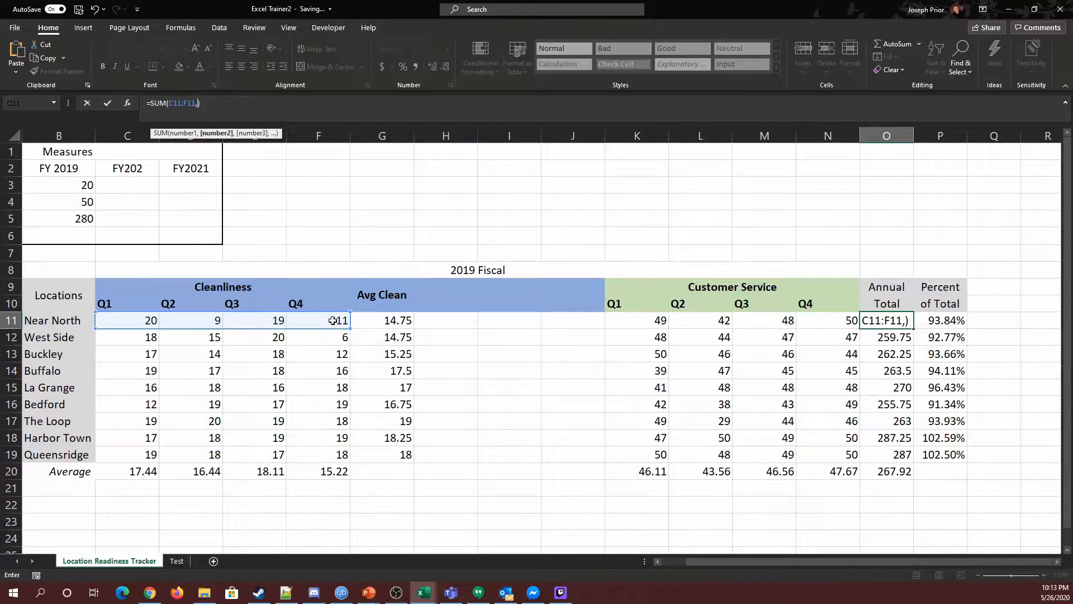
pyautogui.click(629, 321)
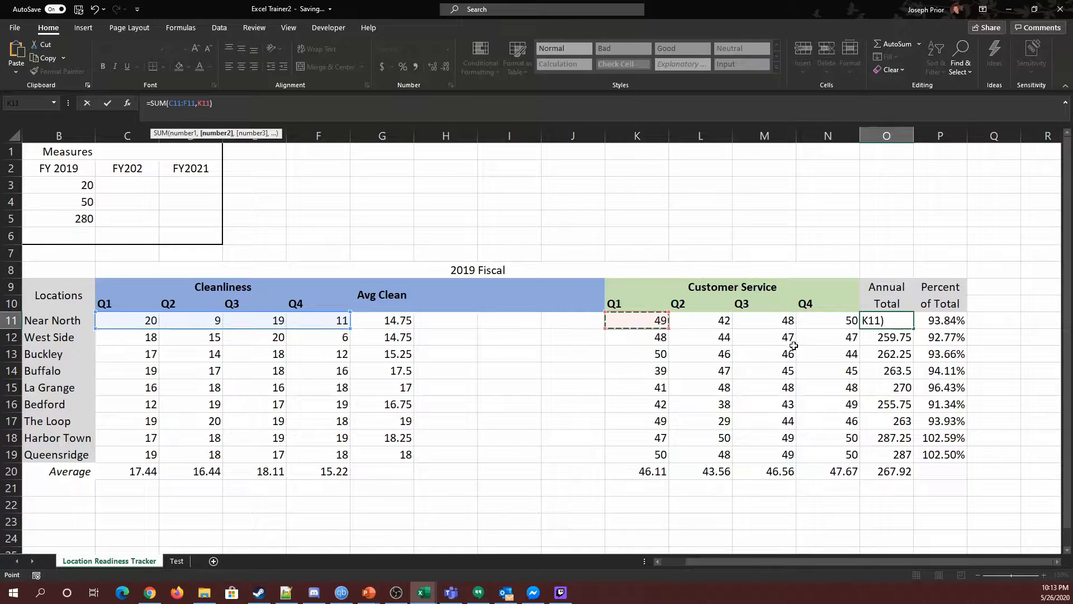
pyautogui.keyDown('shift'); pyautogui.click(849, 319); pyautogui.keyUp('shift')
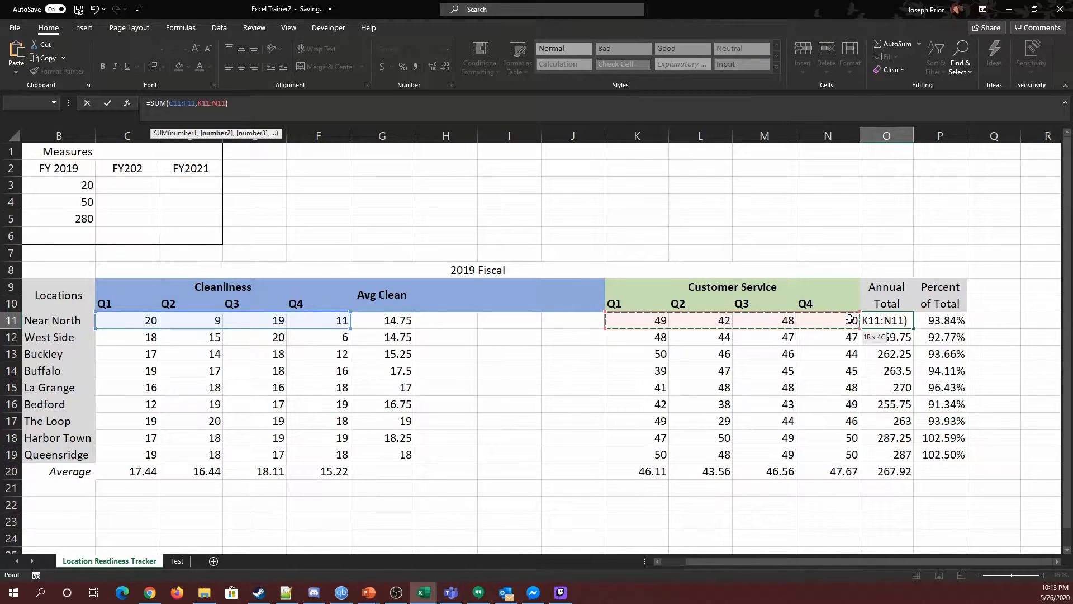
pyautogui.press('Return')
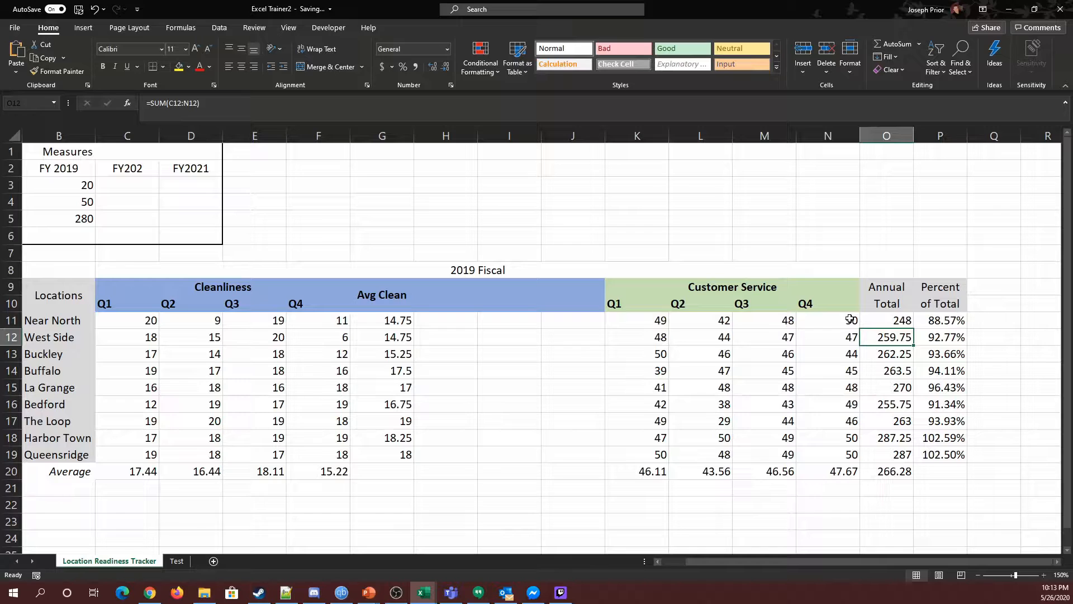
pyautogui.click(887, 320)
pyautogui.moveTo(912, 326); pyautogui.dragTo(904, 455)
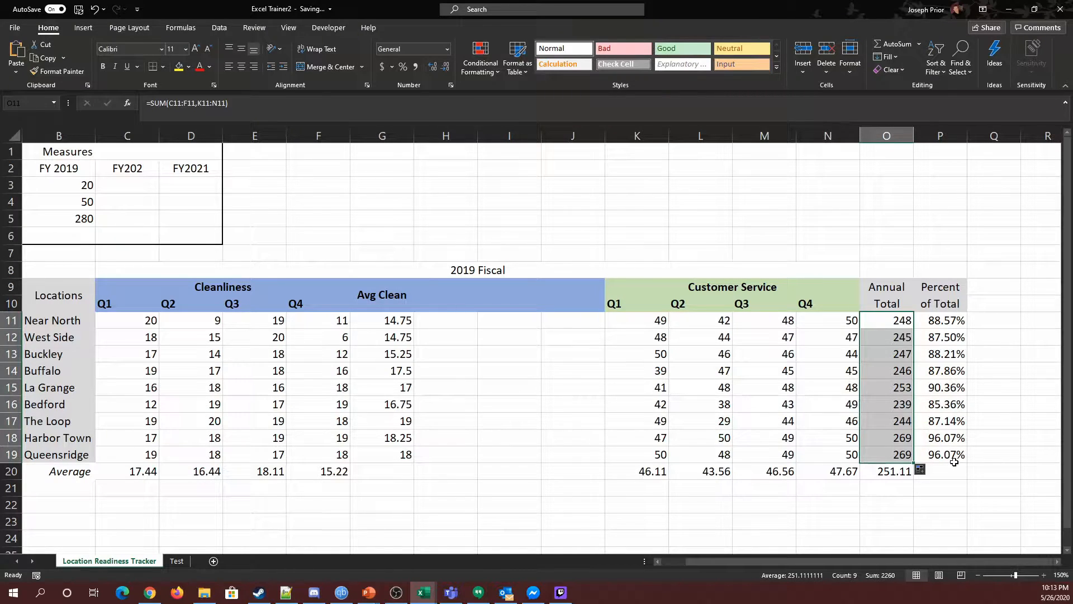
pyautogui.click(445, 337)
pyautogui.moveTo(438, 320); pyautogui.dragTo(511, 452)
pyautogui.click(446, 420)
pyautogui.moveTo(390, 324); pyautogui.dragTo(551, 453)
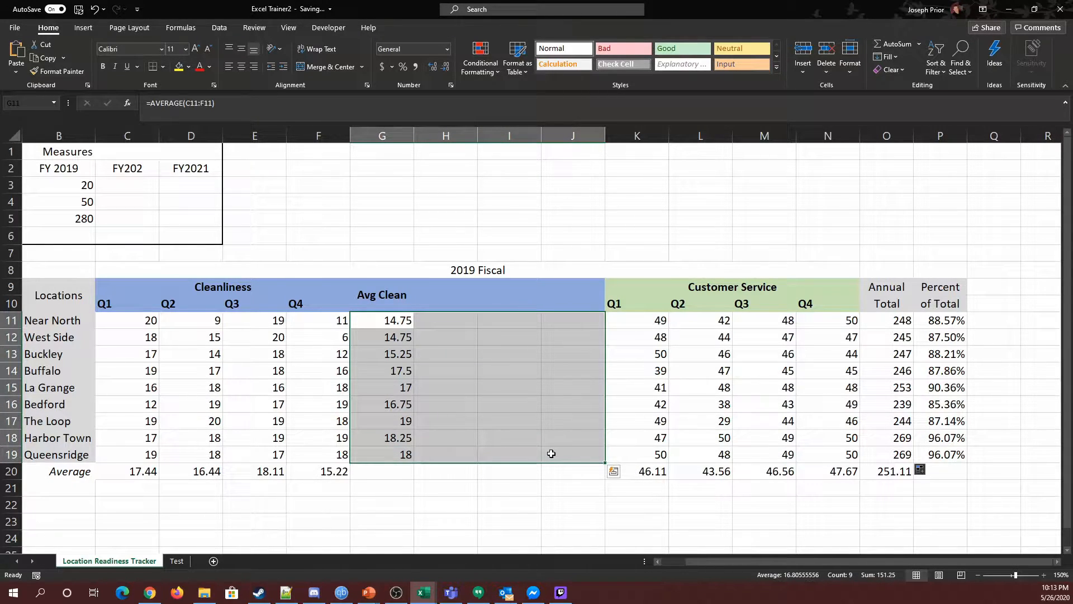
pyautogui.click(534, 485)
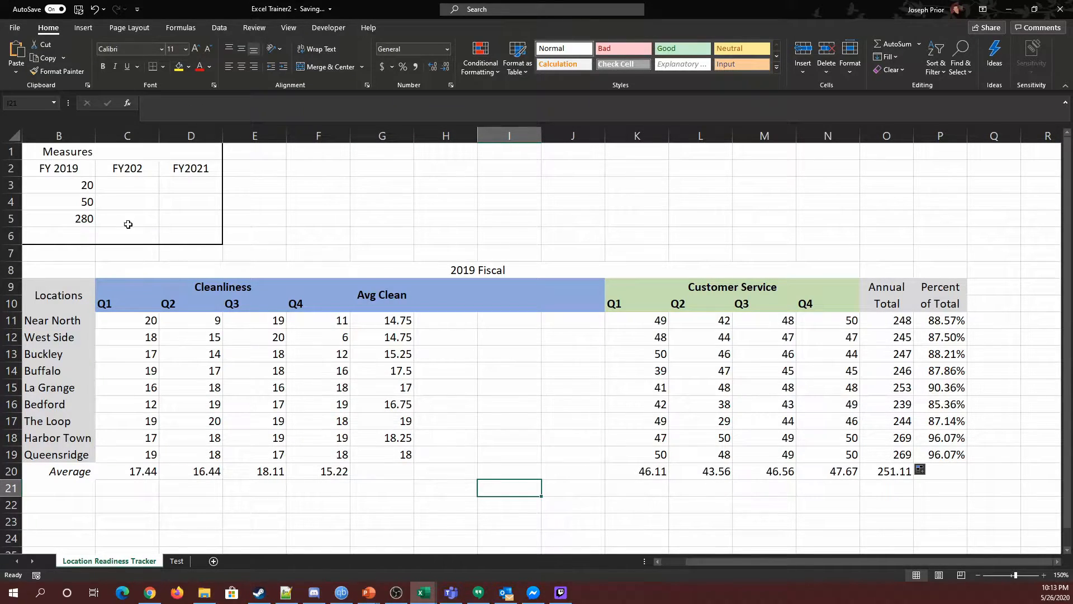
pyautogui.moveTo(698, 563); pyautogui.dragTo(670, 565)
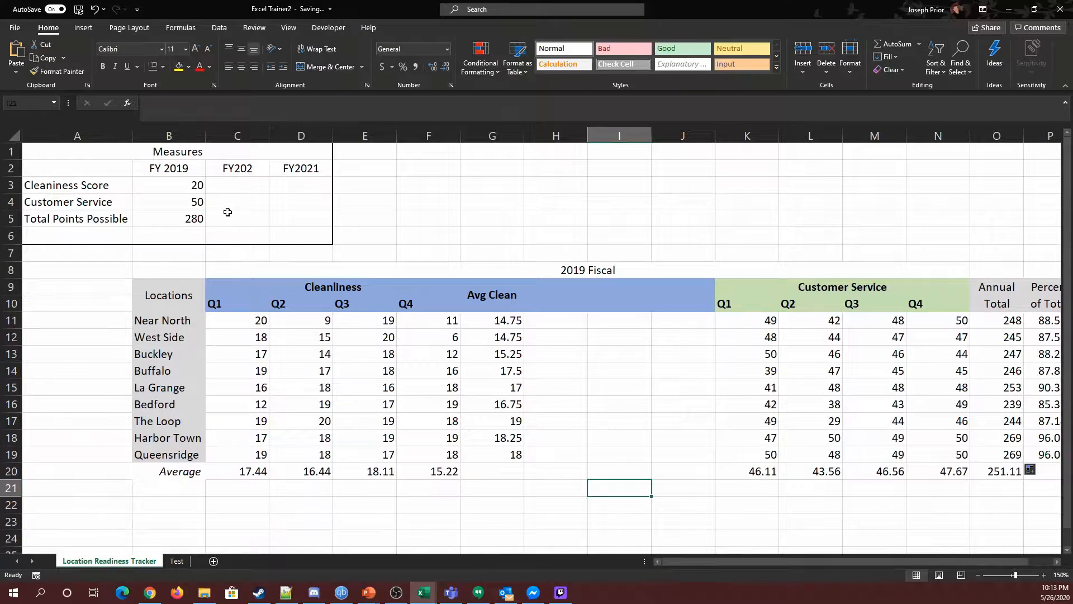
# Try changing the FY 2019 Customer Service points to 45, then set them back to 50.
pyautogui.click(203, 208)
pyautogui.write('4')
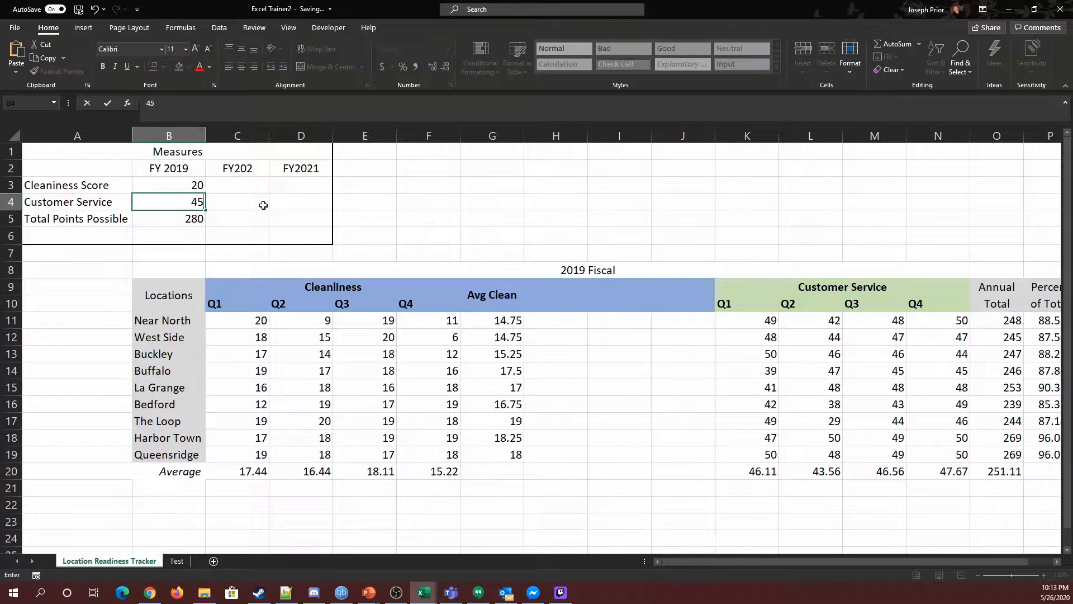
pyautogui.press('Tab')
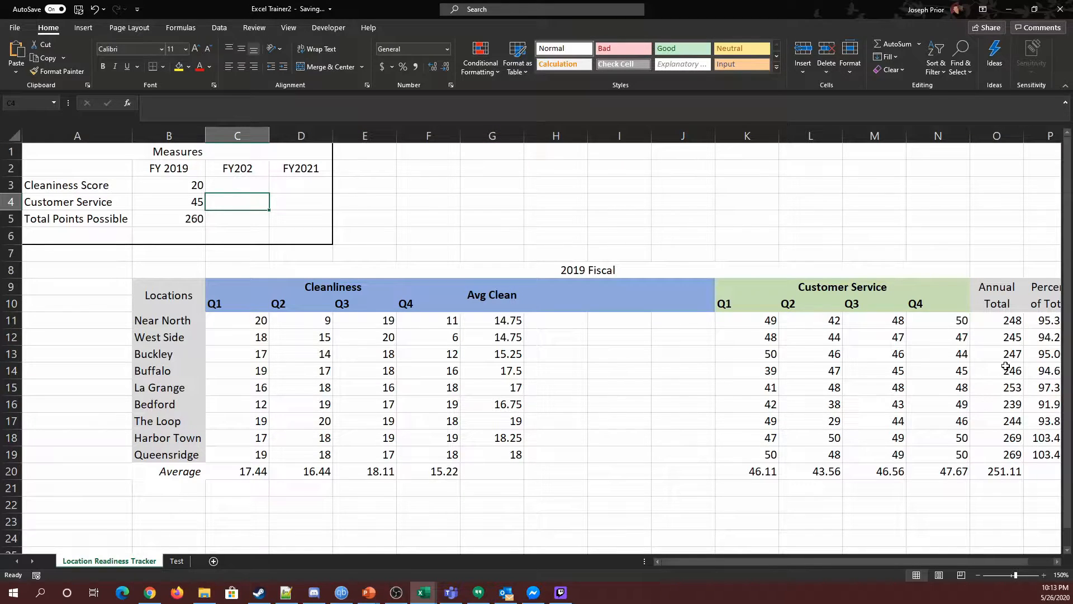
pyautogui.click(197, 202)
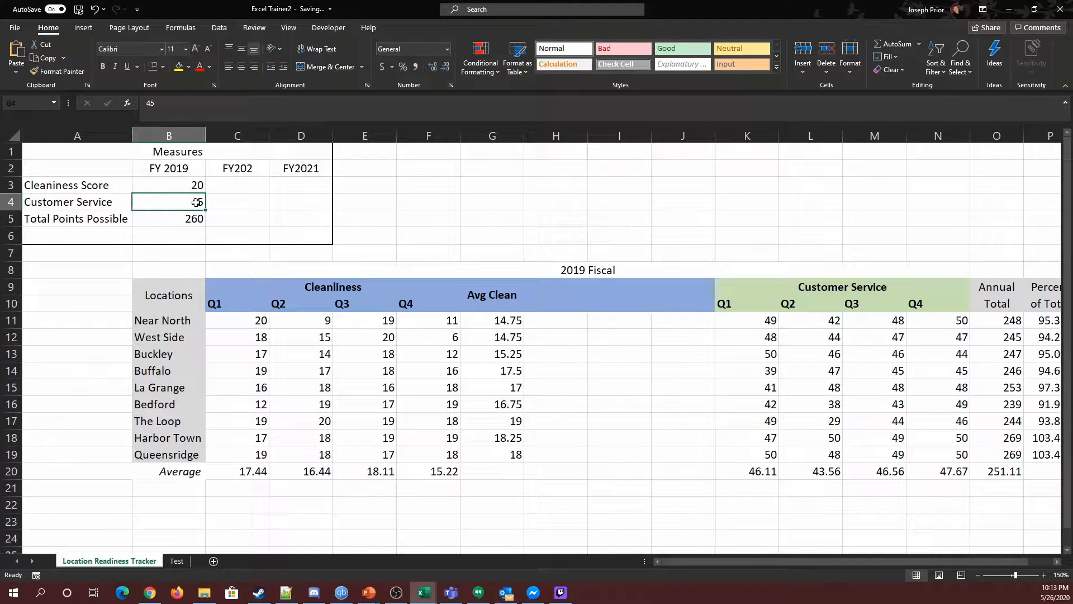
pyautogui.write('50')
pyautogui.press('Tab')
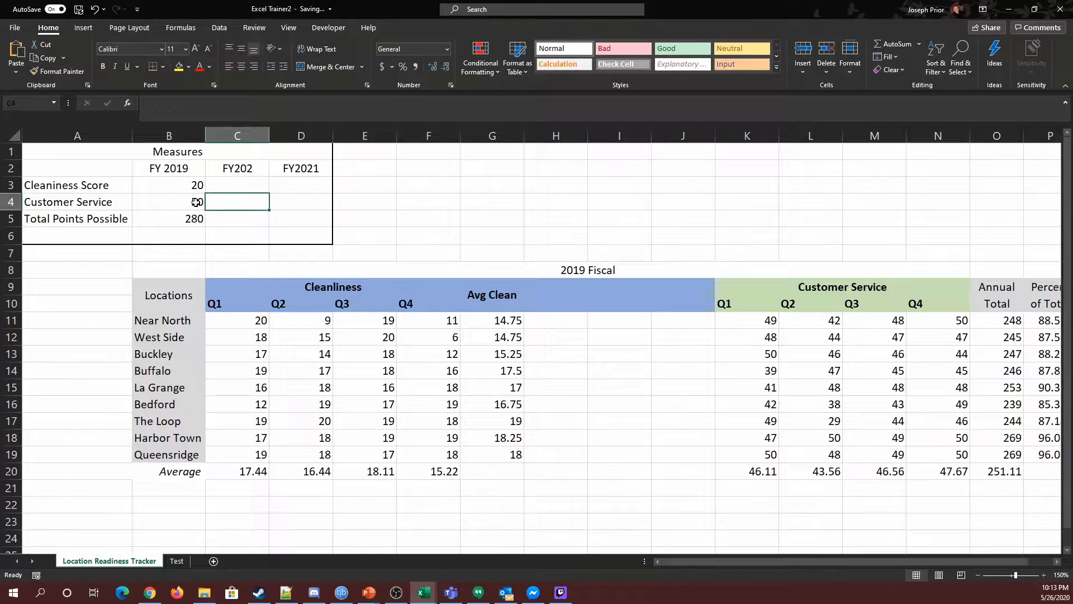
# Enter the header Q2 % Δ in H10, inserting the delta sign as a symbol.
pyautogui.click(623, 437)
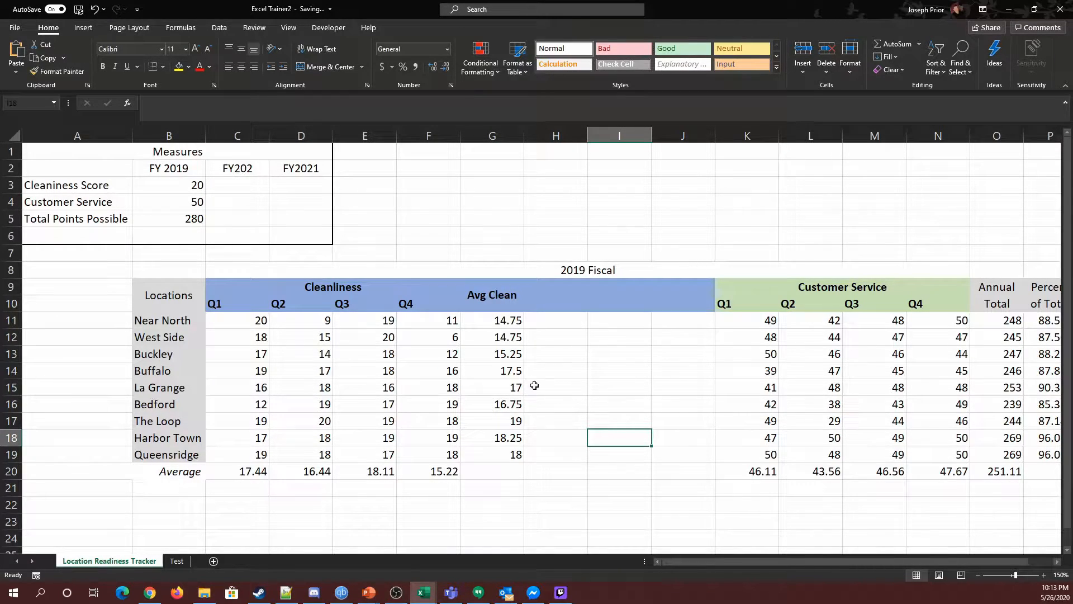
pyautogui.click(548, 303)
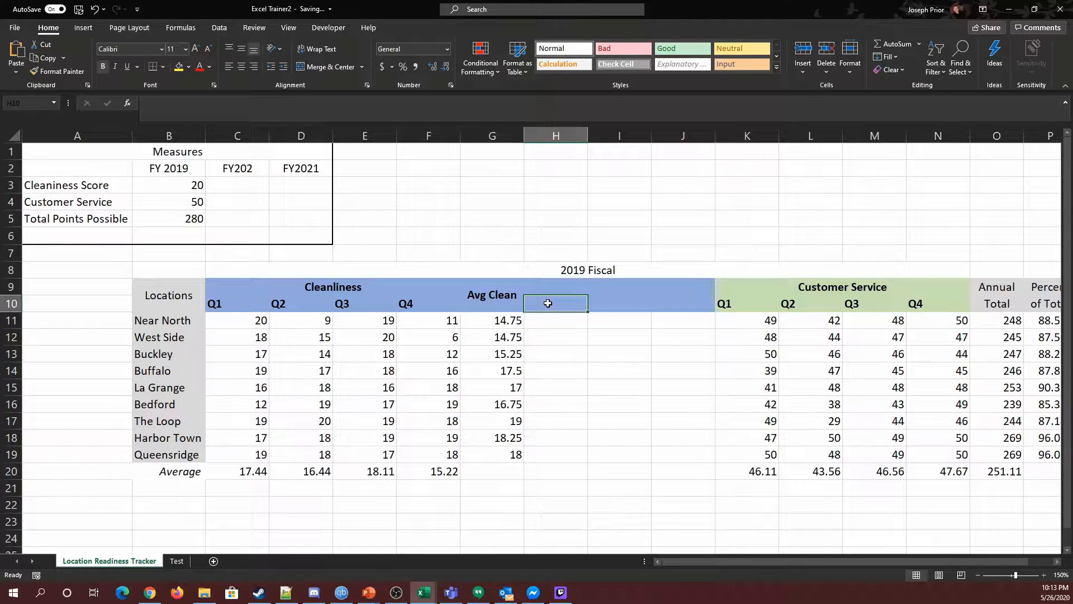
pyautogui.write('Q')
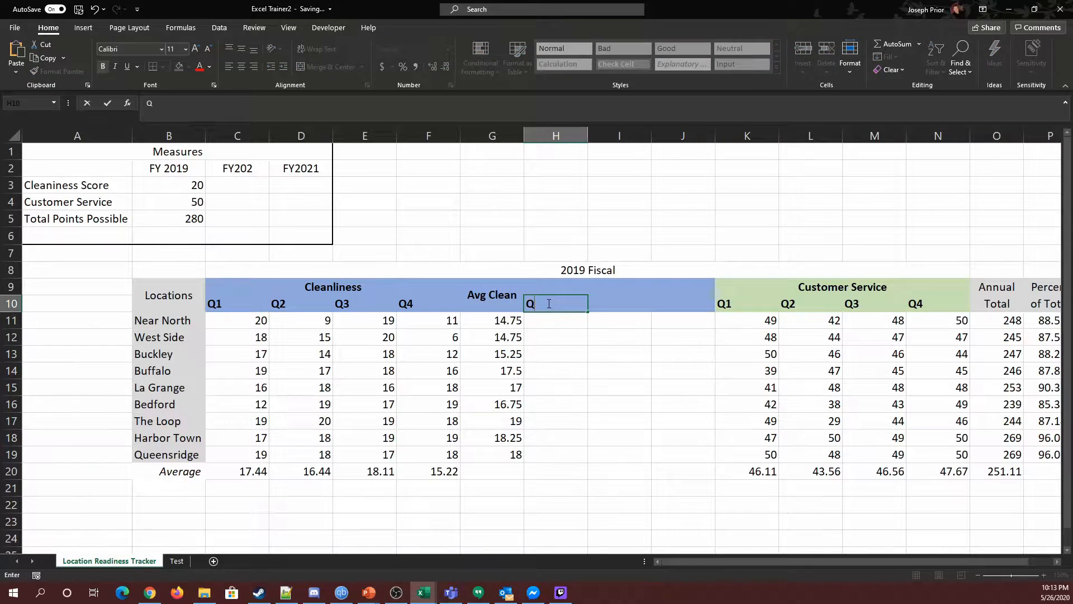
pyautogui.write('2 % Change')
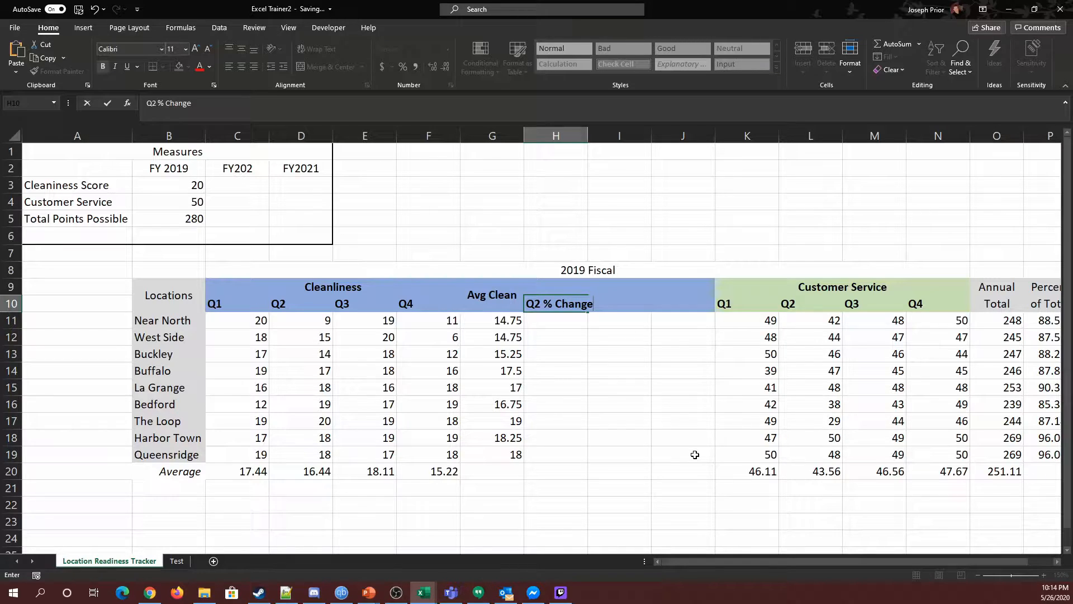
pyautogui.press('BackSpace')
pyautogui.press('BackSpace')
pyautogui.press('BackSpace')
pyautogui.press('BackSpace')
pyautogui.click(83, 28)
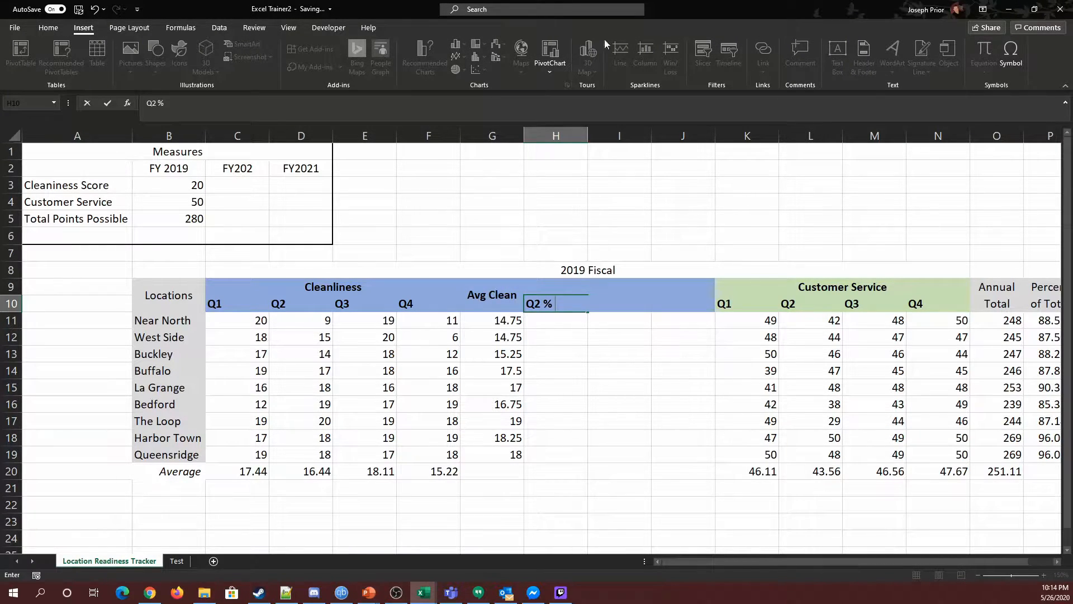
pyautogui.click(1009, 58)
pyautogui.moveTo(752, 89); pyautogui.dragTo(451, 157)
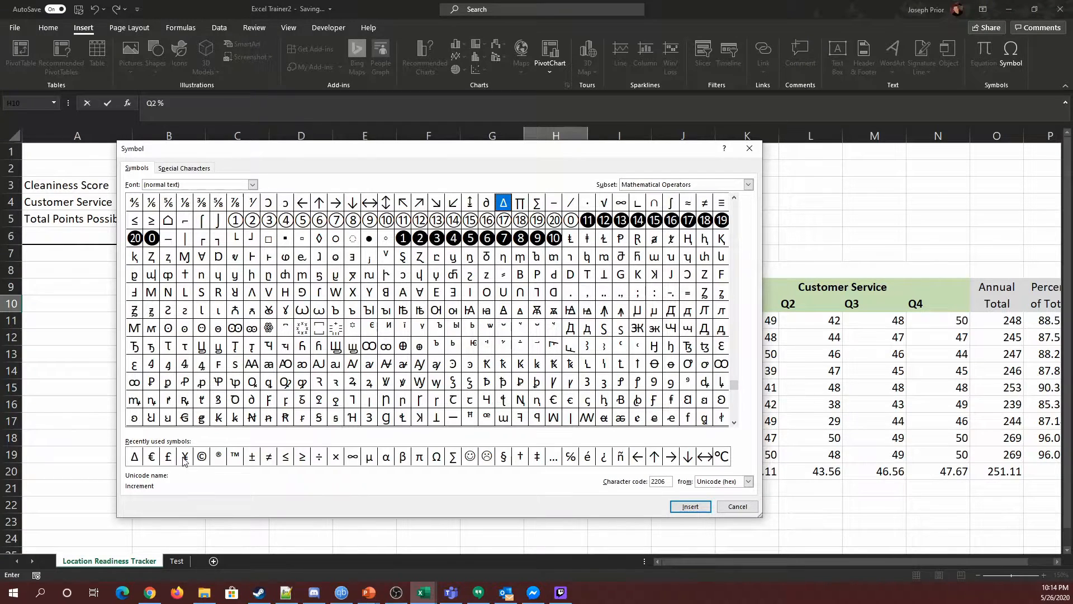
pyautogui.click(134, 457)
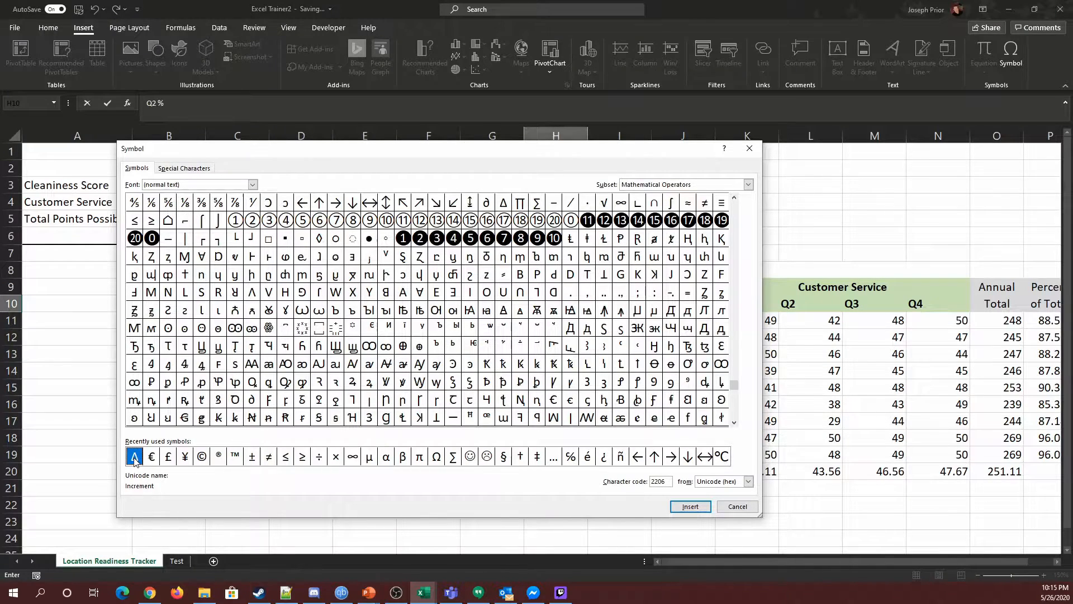
pyautogui.click(505, 203)
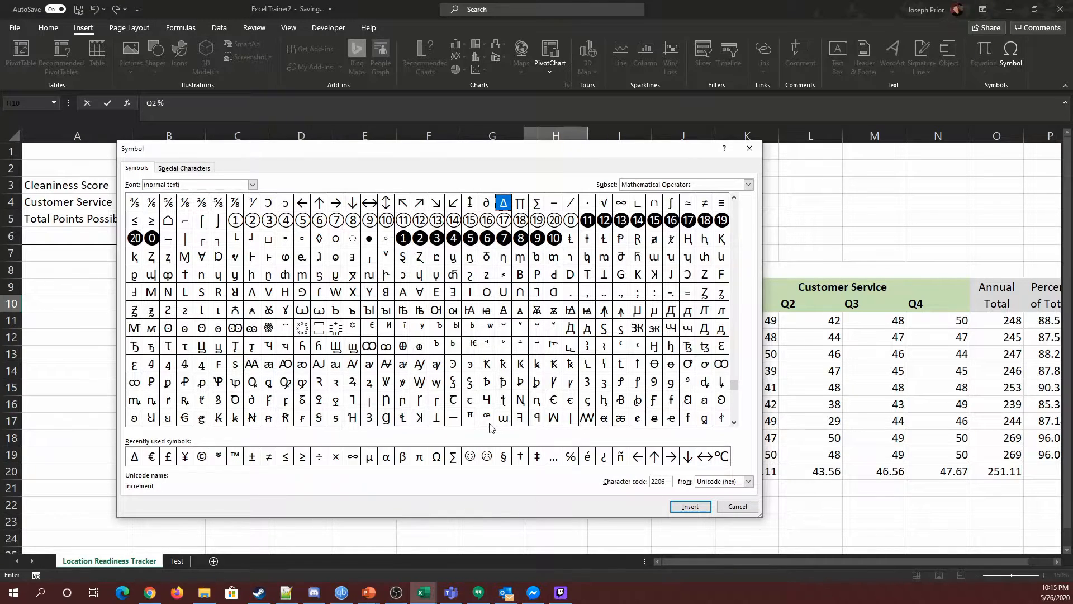
pyautogui.click(135, 458)
pyautogui.click(689, 506)
pyautogui.click(750, 148)
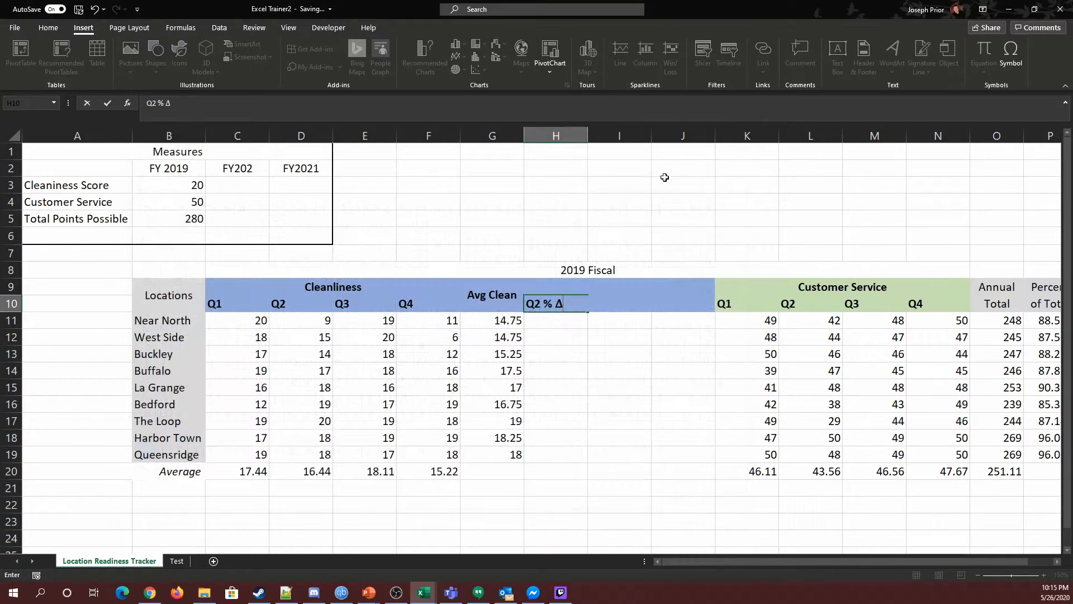
pyautogui.click(565, 370)
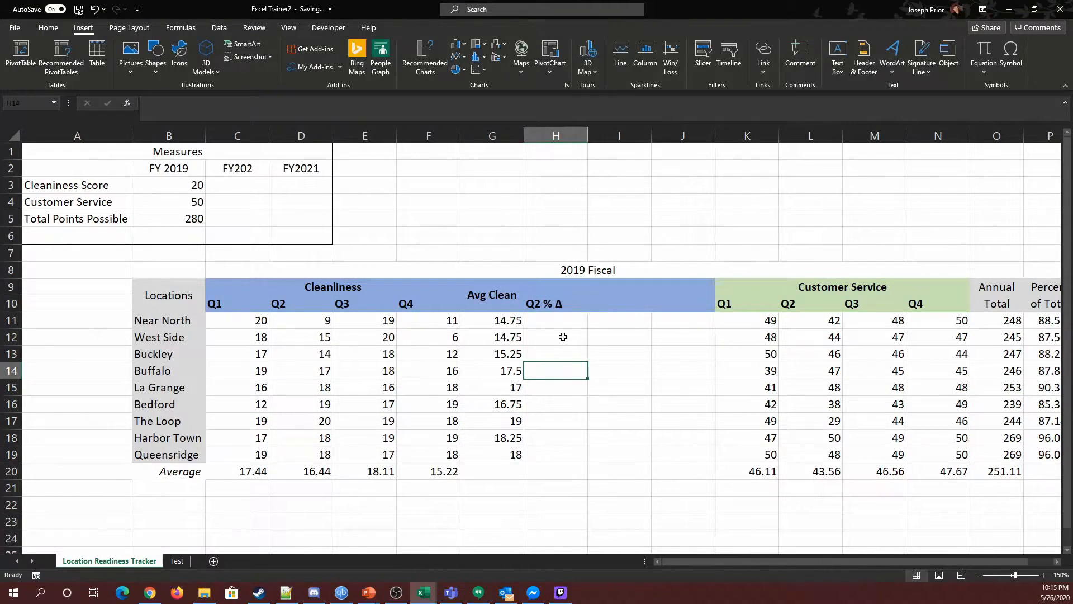
# Center the Q2 % Δ header in H10 and copy it across to I10 and J10.
pyautogui.click(558, 306)
pyautogui.click(48, 27)
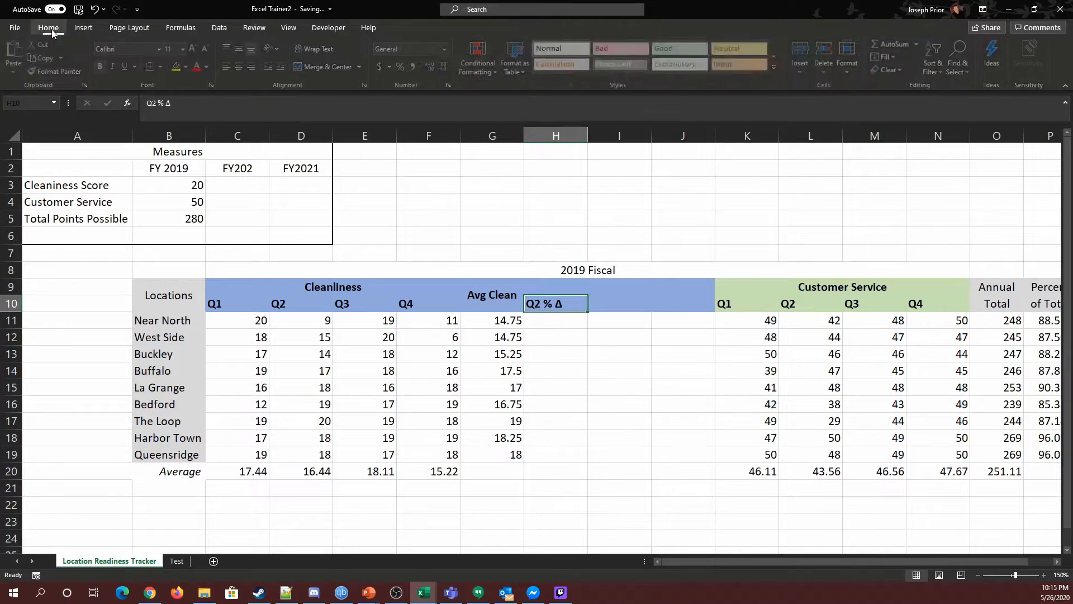
pyautogui.click(242, 67)
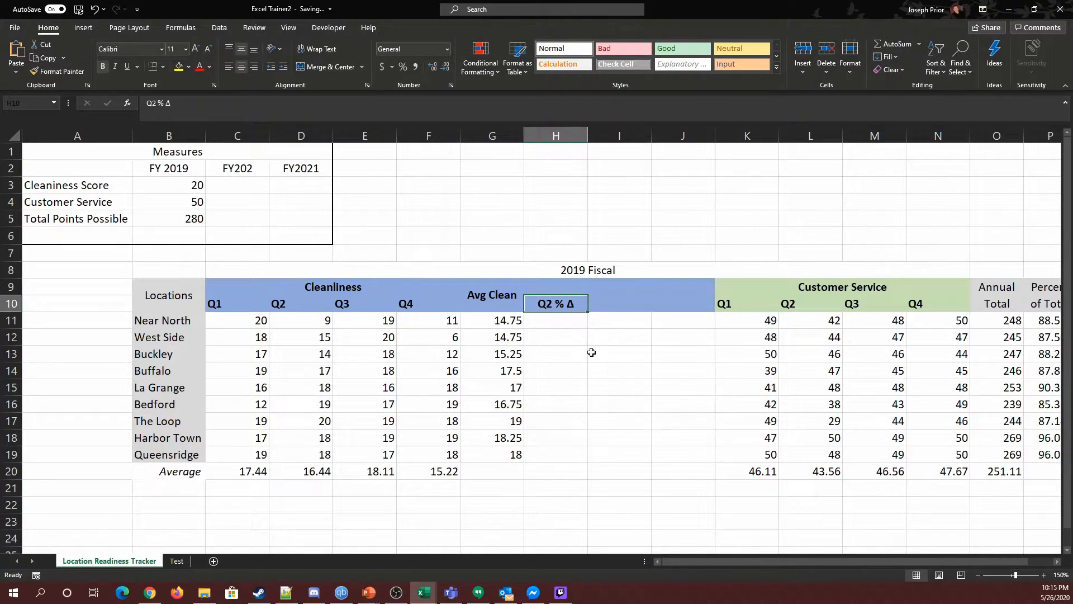
pyautogui.click(591, 350)
pyautogui.click(557, 301)
pyautogui.moveTo(587, 312); pyautogui.dragTo(684, 309)
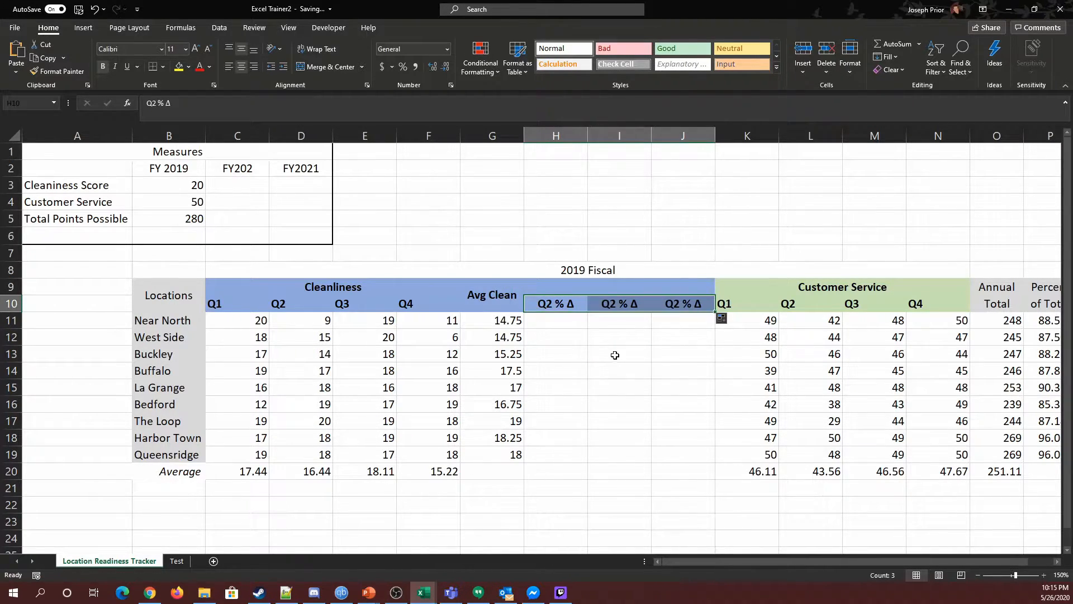
# Rename the copied headers in I10 and J10 as Q3 % Δ and Q4 % Δ.
pyautogui.click(618, 305)
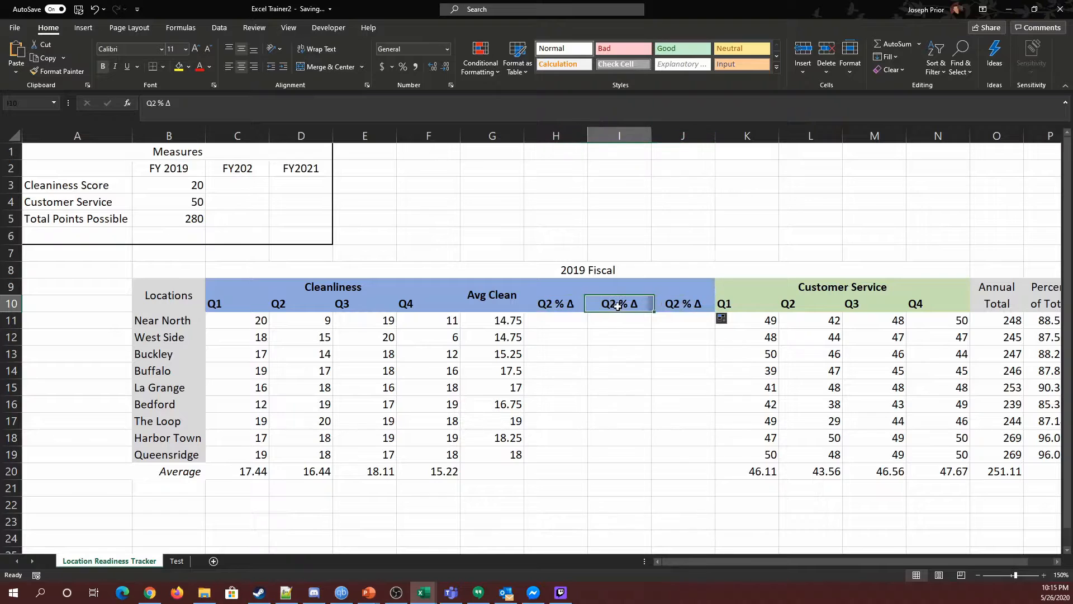
pyautogui.click(159, 103)
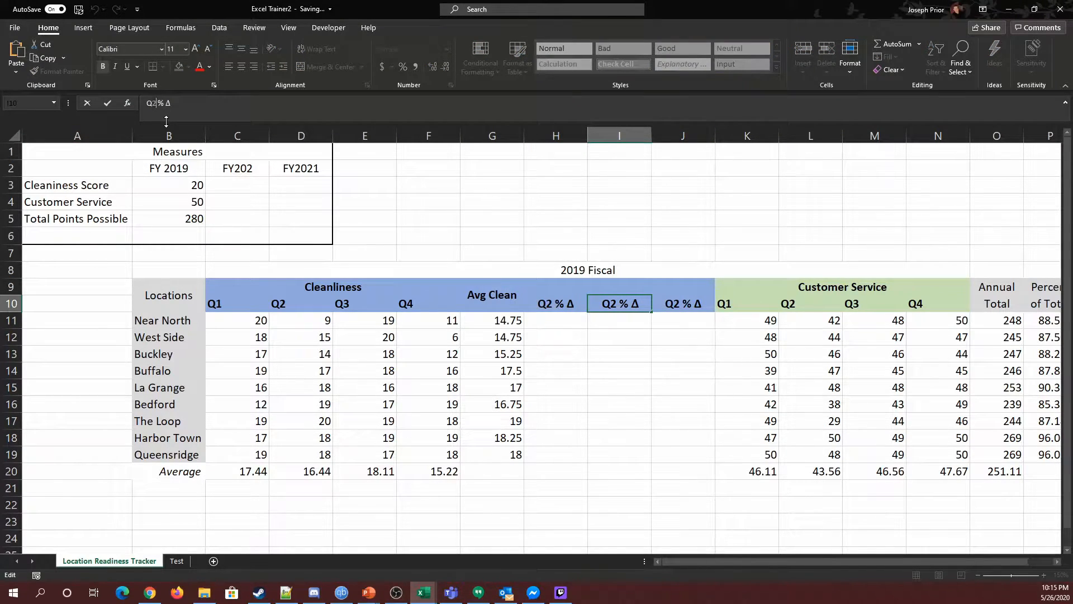
pyautogui.press('Tab')
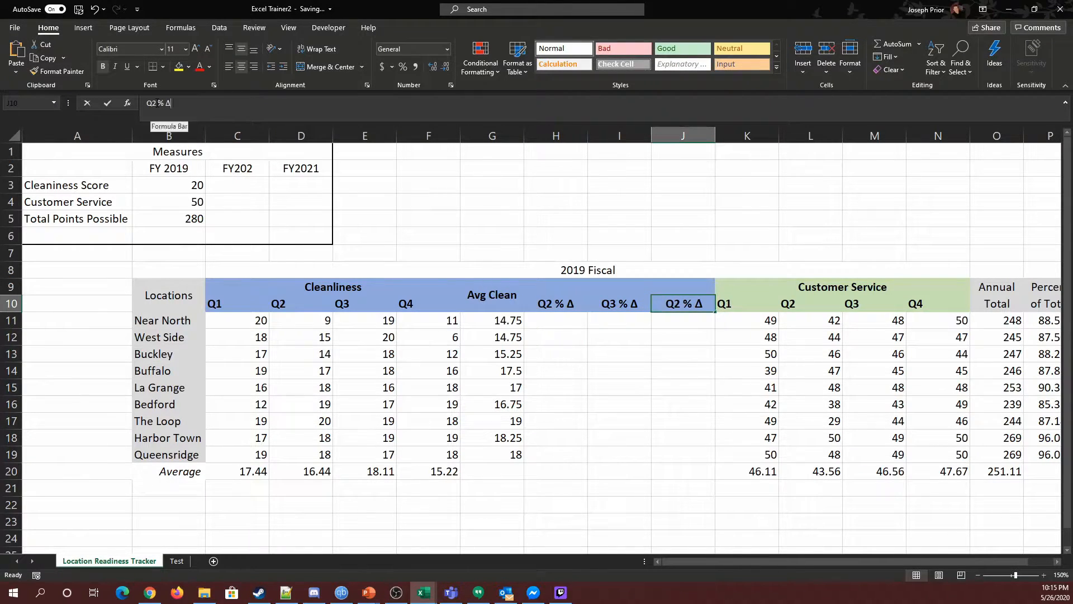
pyautogui.click(155, 104)
pyautogui.press('BackSpace')
pyautogui.write('4')
pyautogui.press('Tab')
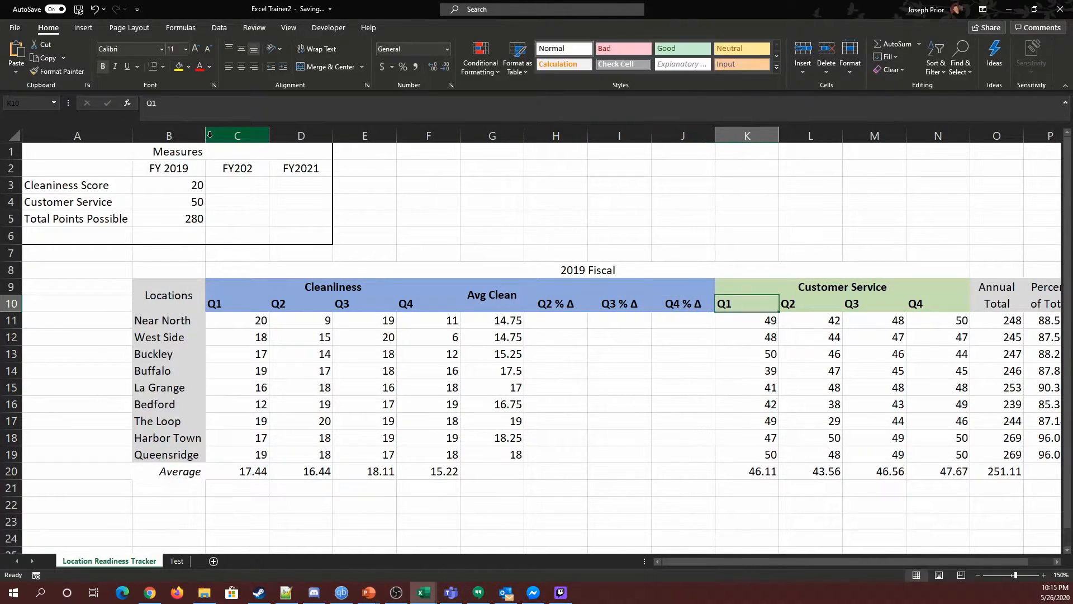
pyautogui.press('Down')
pyautogui.press('Left')
pyautogui.press('Left')
pyautogui.press('Left')
pyautogui.press('Up')
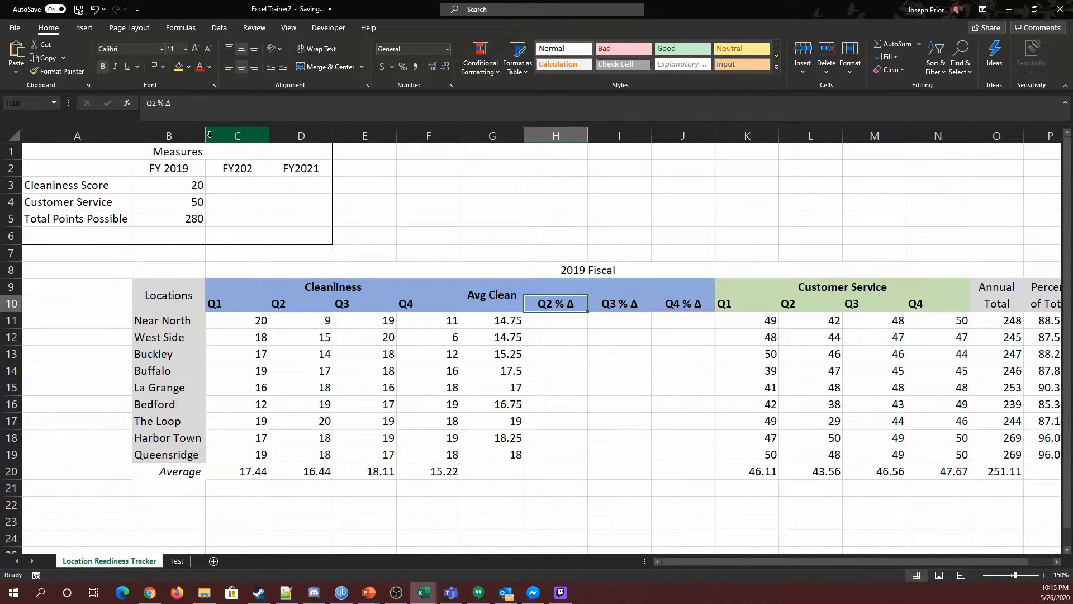
pyautogui.press('Down')
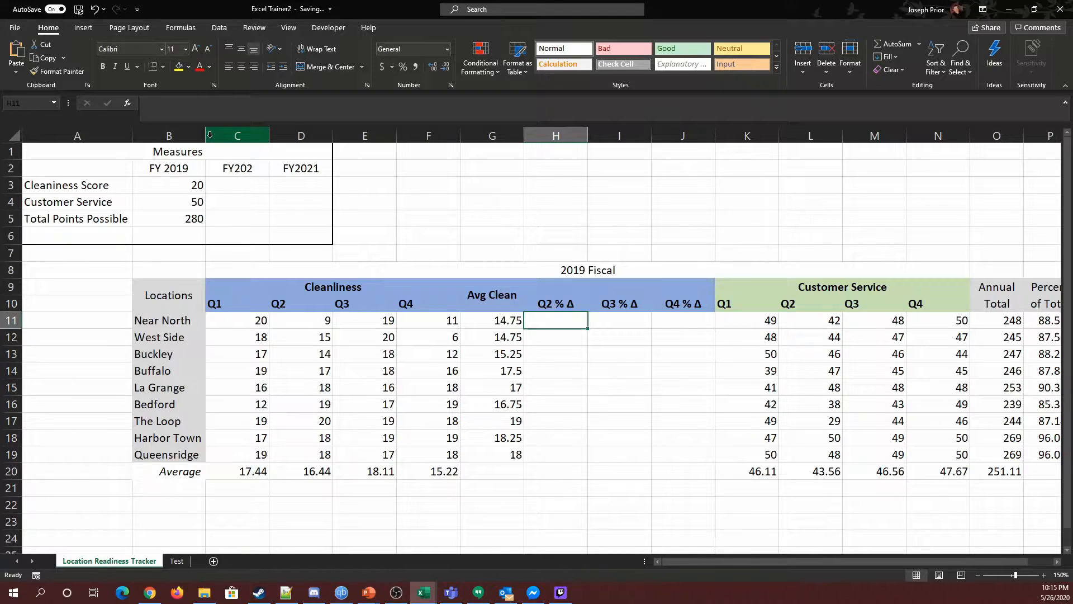
# Enter a Q2 change formula in H11 that subtracts C11 from D11 and divides by C11.
pyautogui.press('Up')
pyautogui.press('Down')
pyautogui.press('Left')
pyautogui.press('Left')
pyautogui.press('Left')
pyautogui.press('Left')
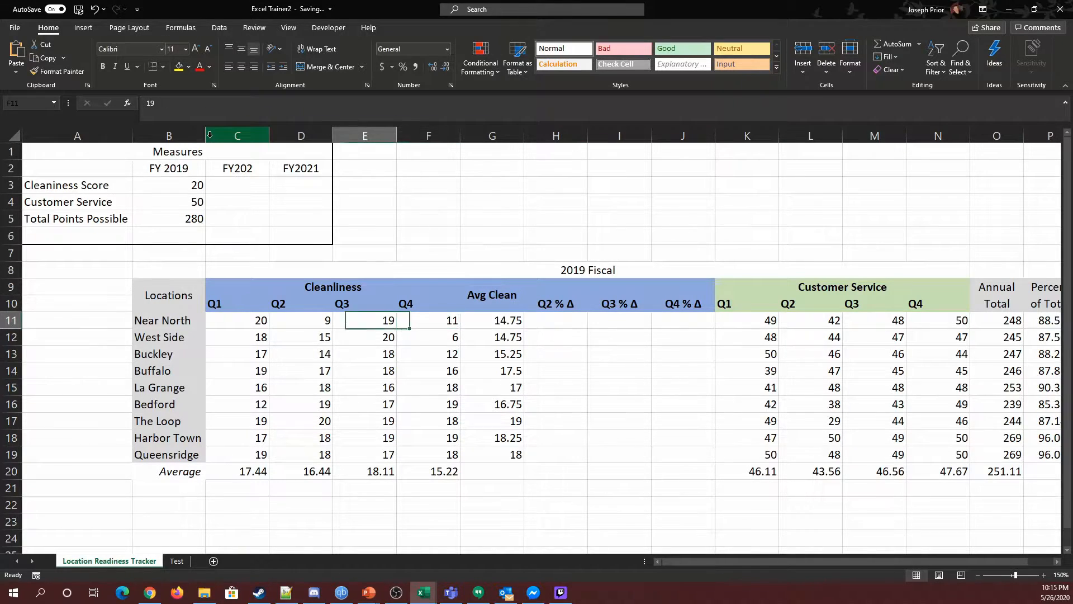
pyautogui.press('Left')
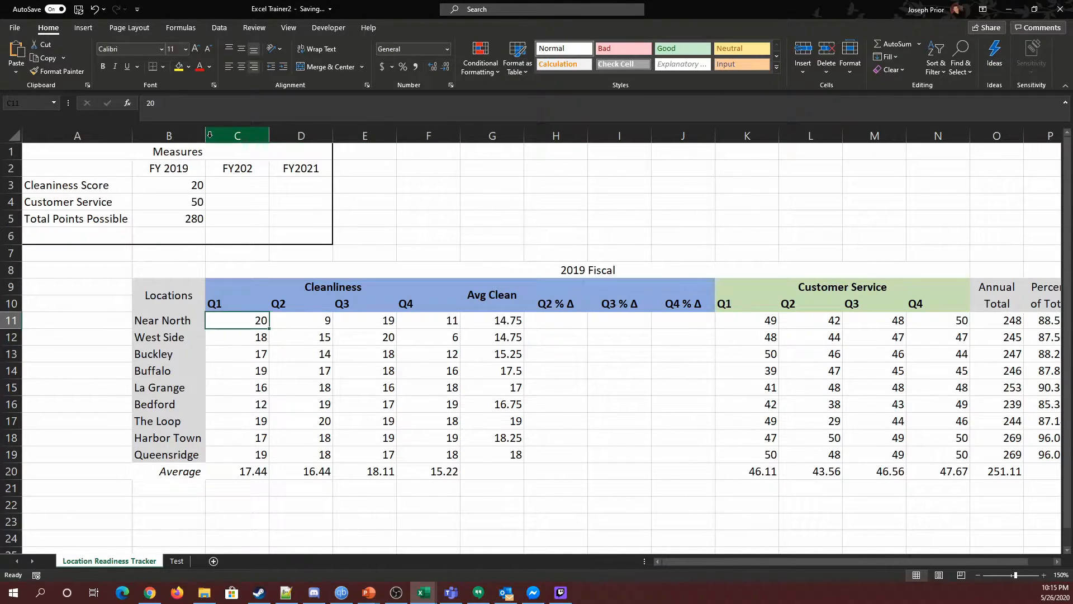
pyautogui.press('Right')
pyautogui.press('Right')
pyautogui.press('Right')
pyautogui.press('Right')
pyautogui.press('Right')
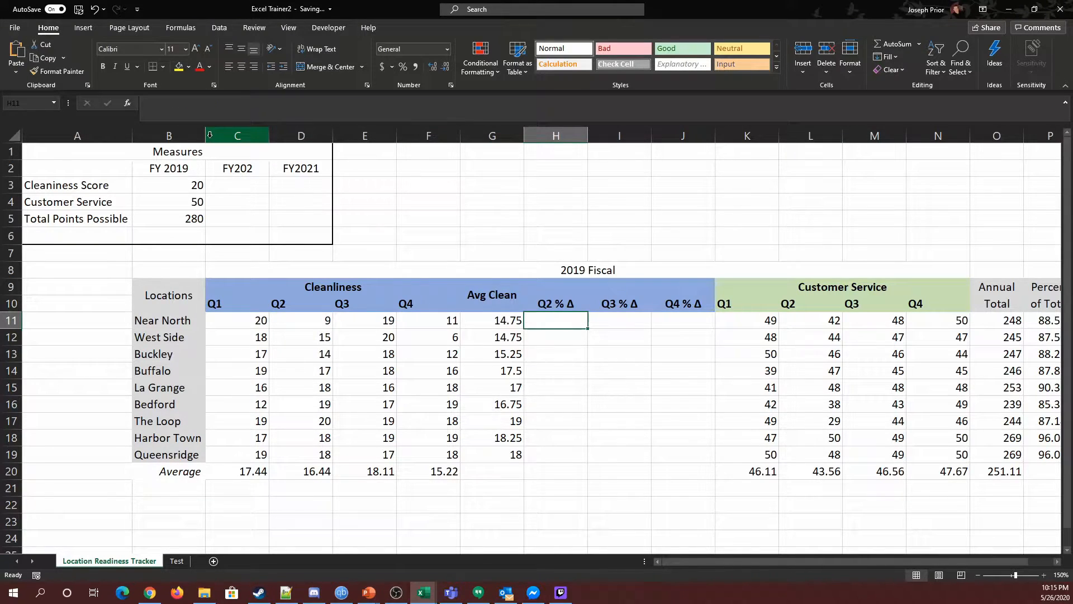
pyautogui.write('=')
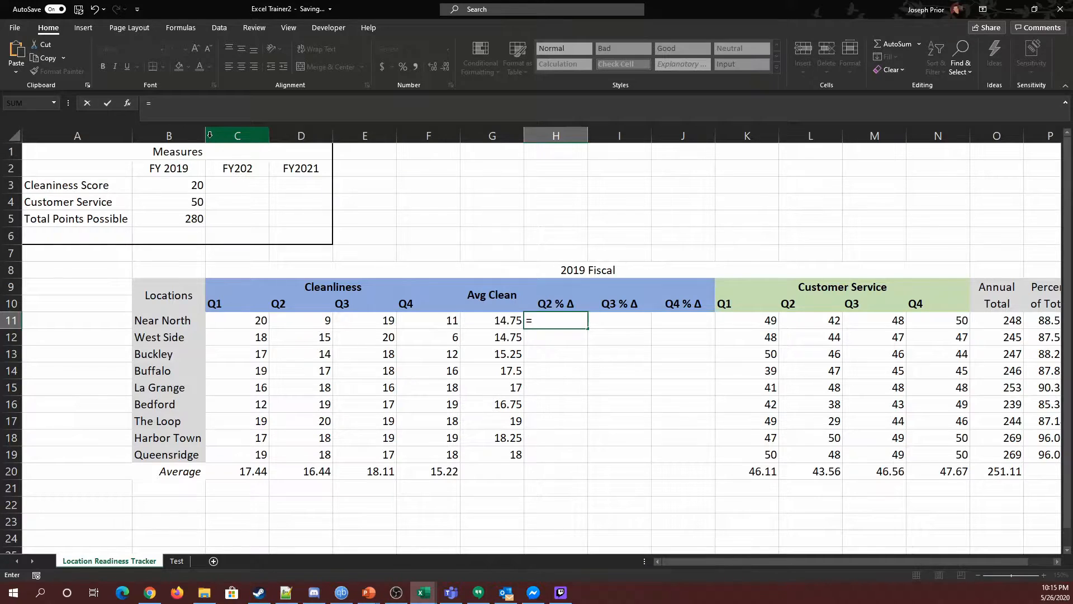
pyautogui.click(311, 320)
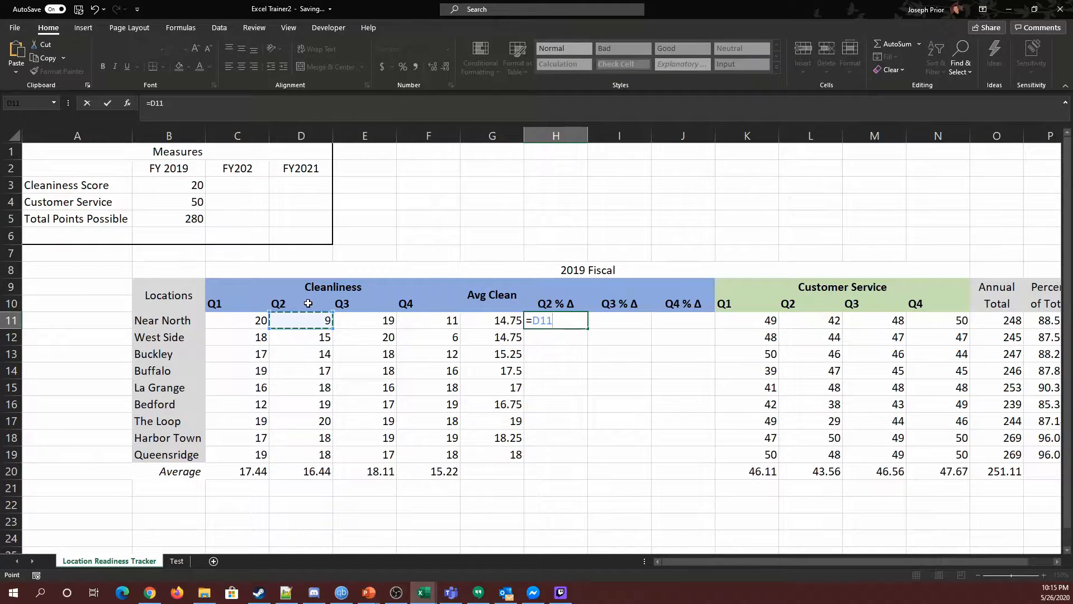
pyautogui.write('-')
pyautogui.click(261, 320)
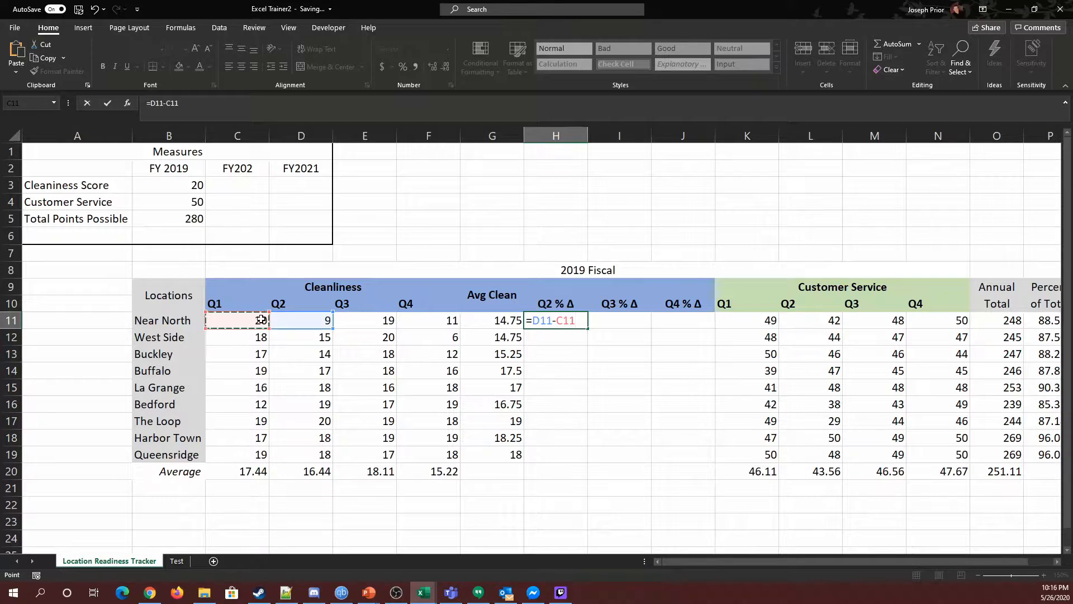
pyautogui.write('/')
pyautogui.click(261, 319)
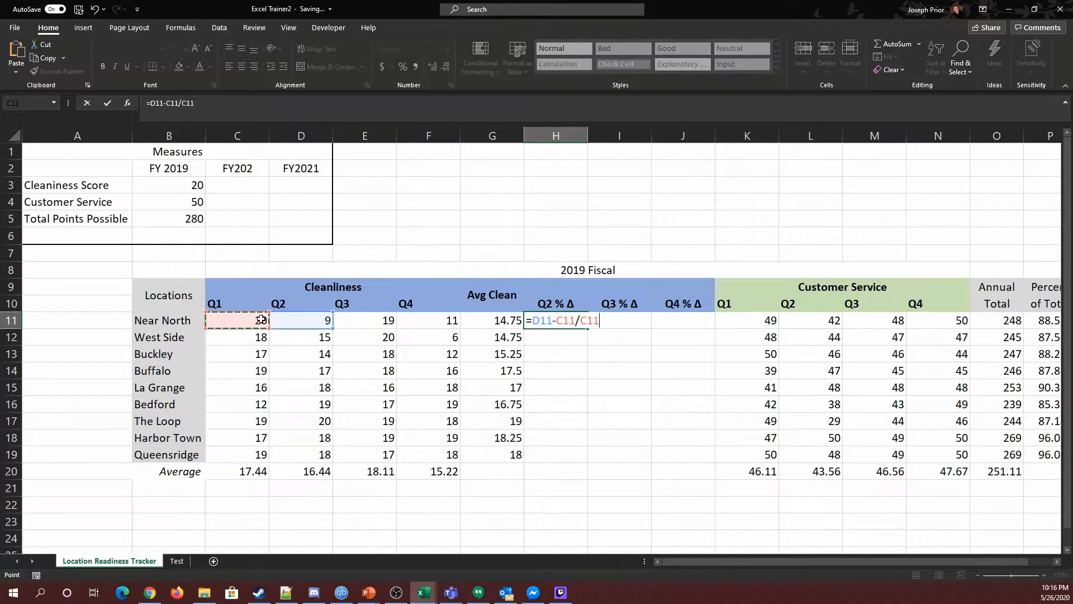
pyautogui.press('Return')
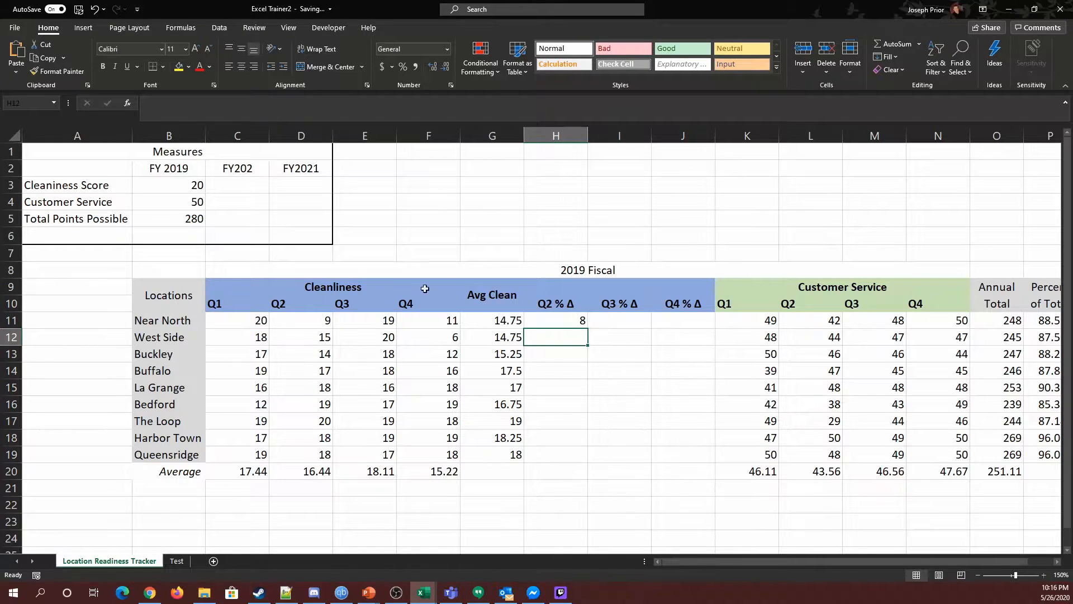
# Widen column H.
pyautogui.press('Up')
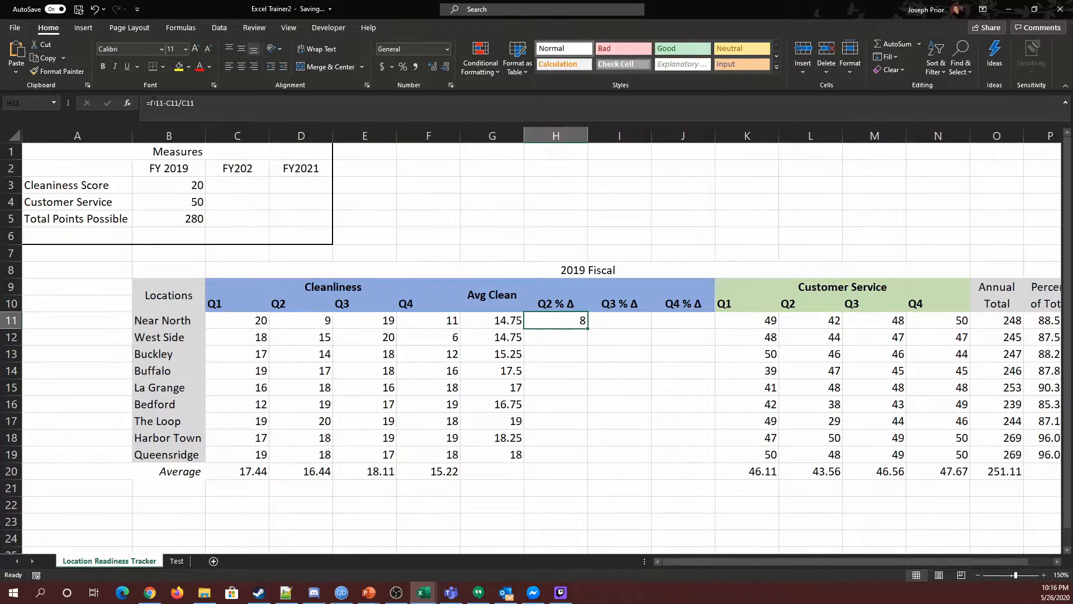
pyautogui.press('F2')
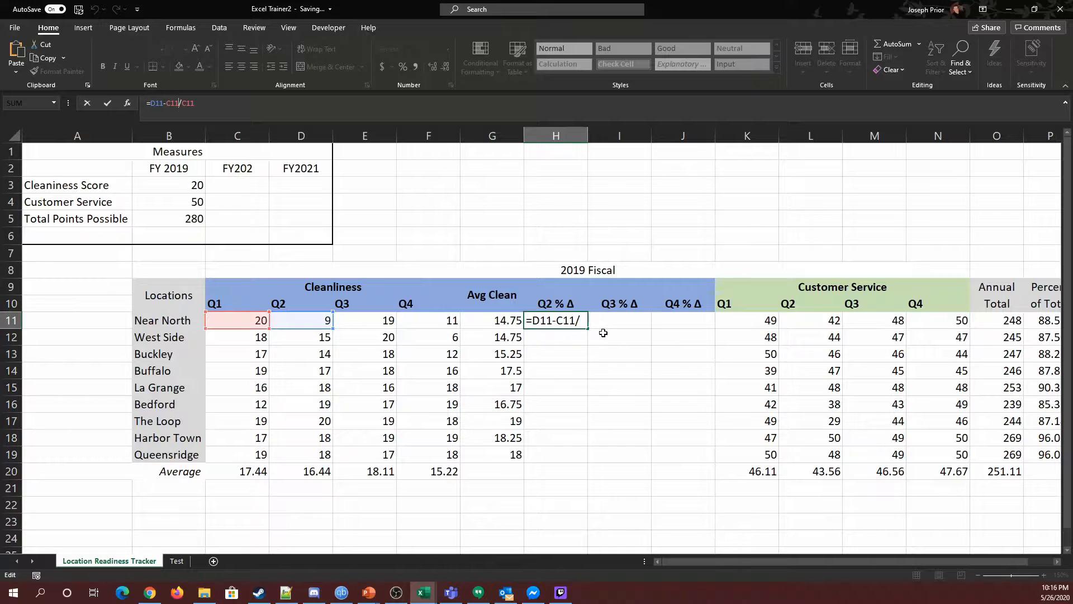
pyautogui.click(588, 137)
pyautogui.moveTo(588, 137); pyautogui.dragTo(639, 137)
pyautogui.click(611, 320)
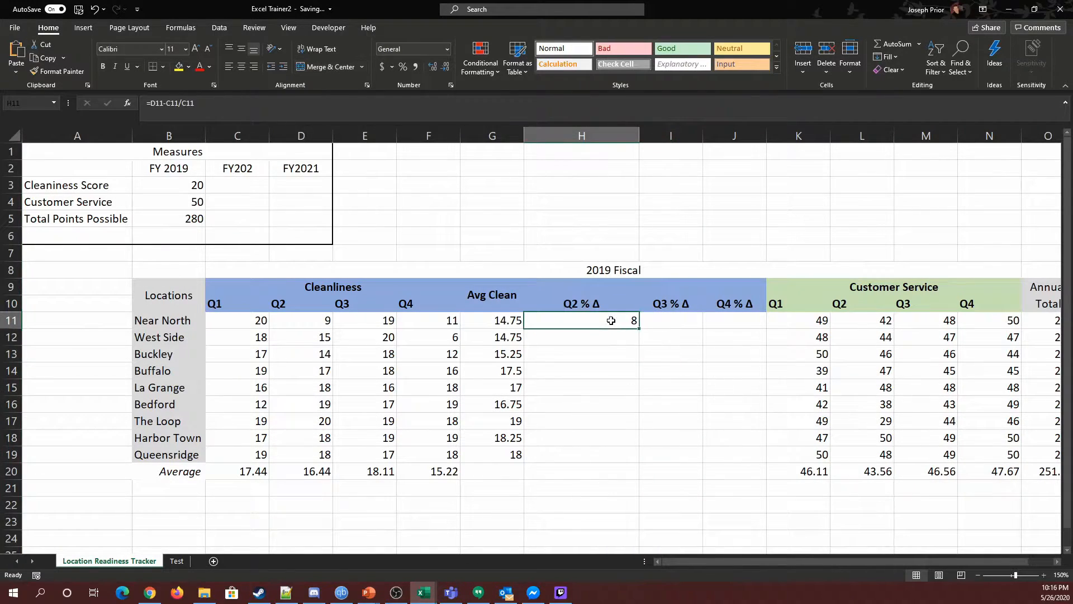
# Add parentheses to the H11 formula so it reads =(D11-C11)/C11.
pyautogui.doubleClick(598, 323)
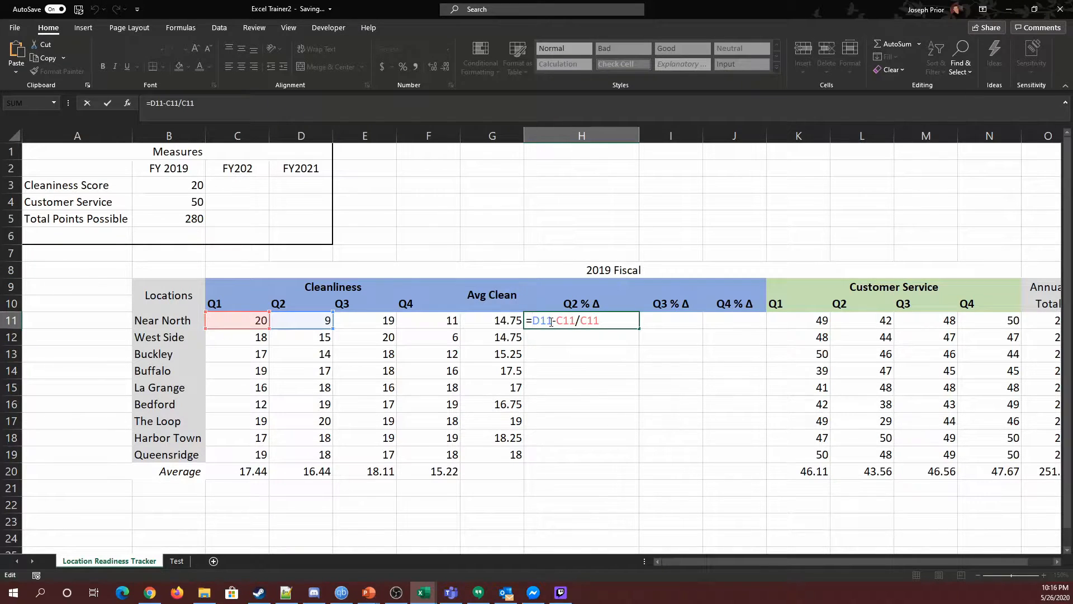
pyautogui.write('(')
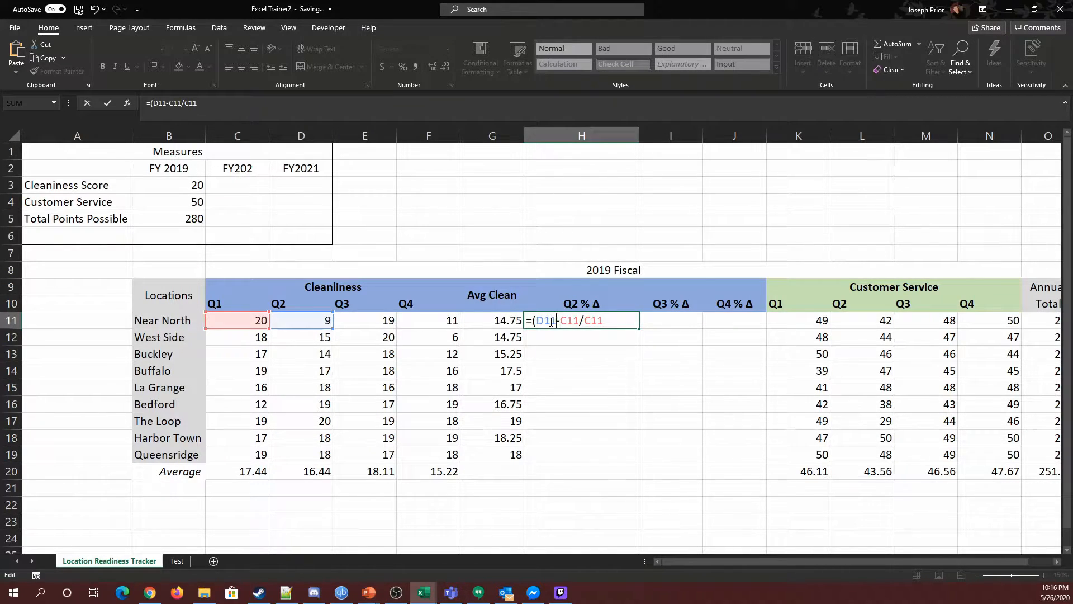
pyautogui.write(')')
pyautogui.press('Return')
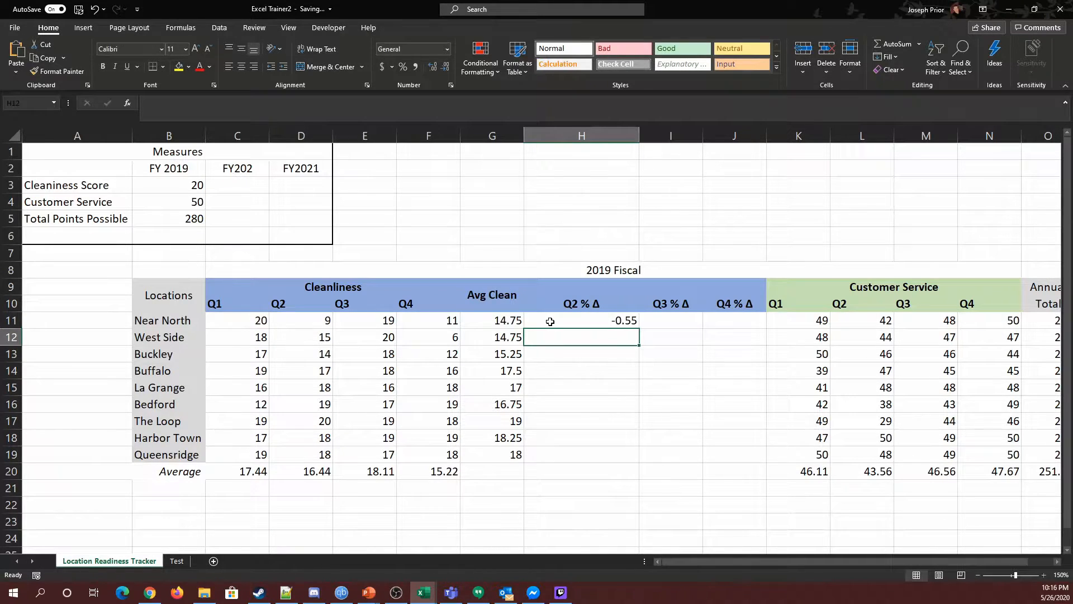
# Apply the Percentage number format to H11.
pyautogui.click(550, 321)
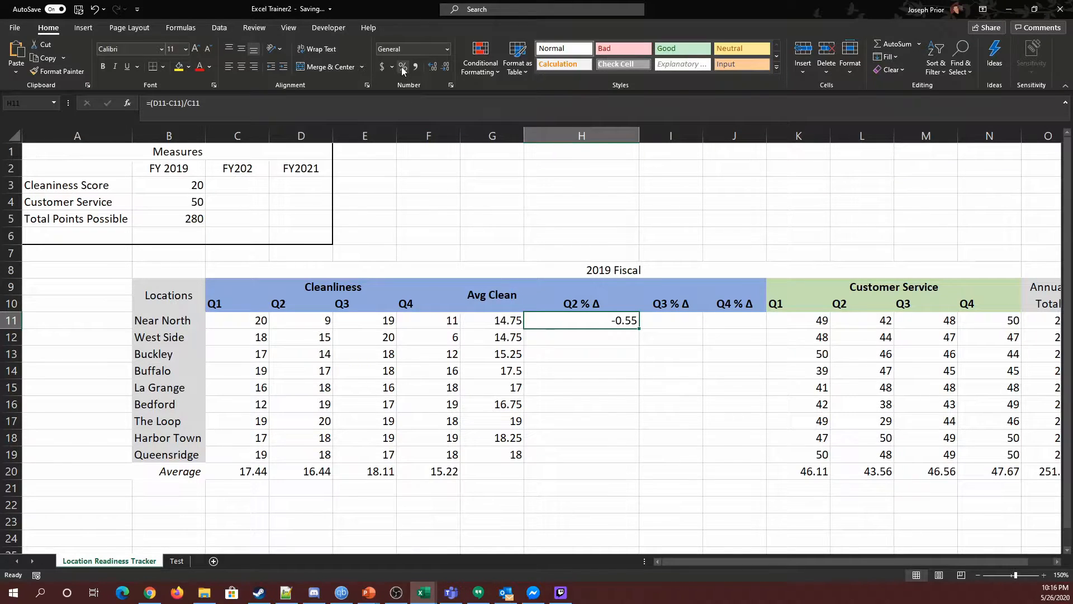
pyautogui.click(447, 49)
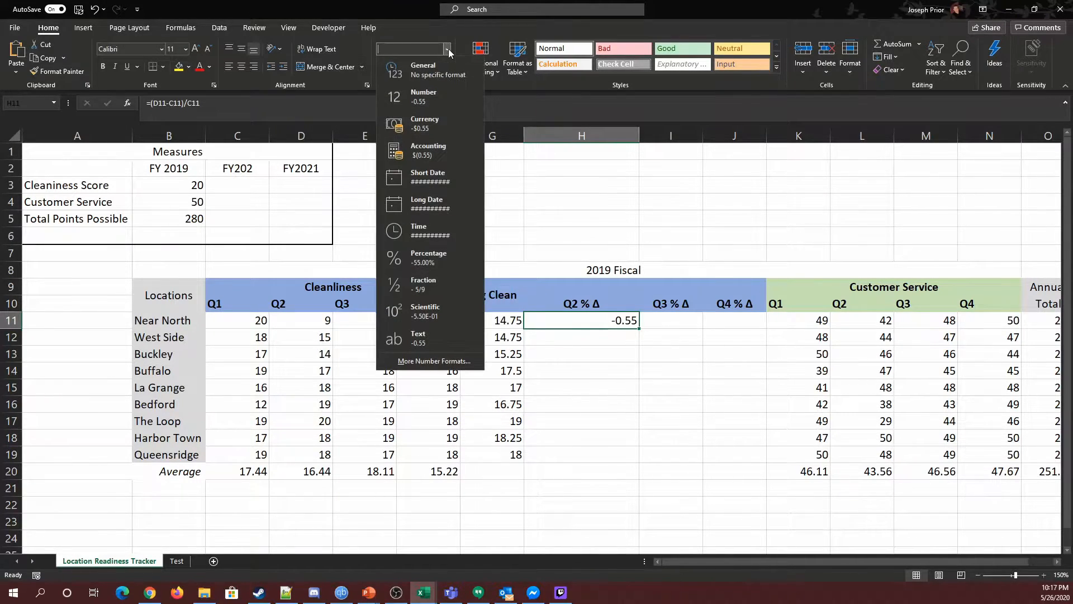
pyautogui.click(431, 266)
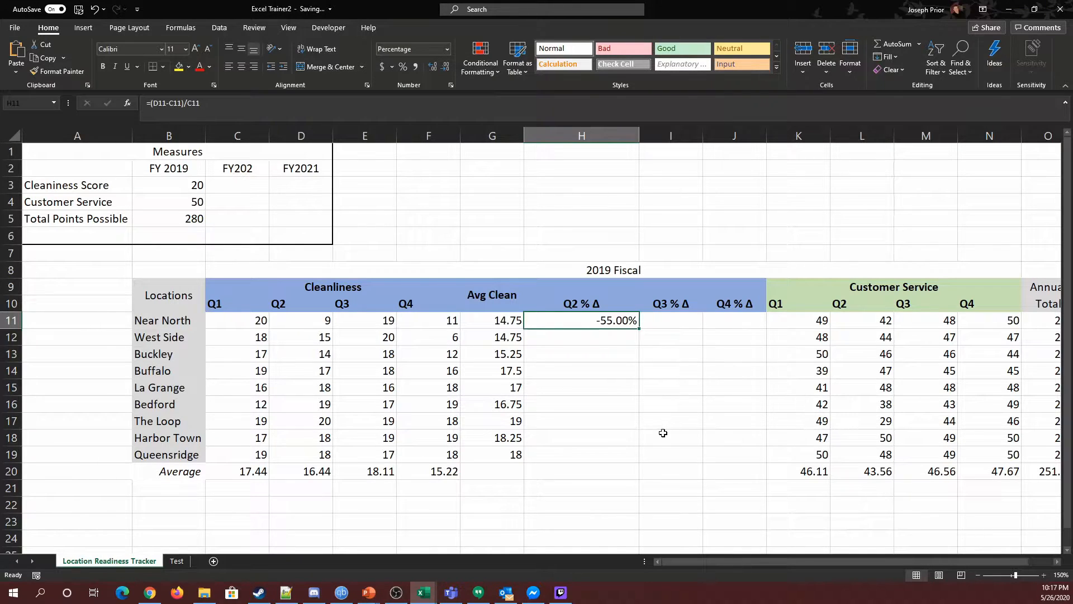
pyautogui.click(315, 321)
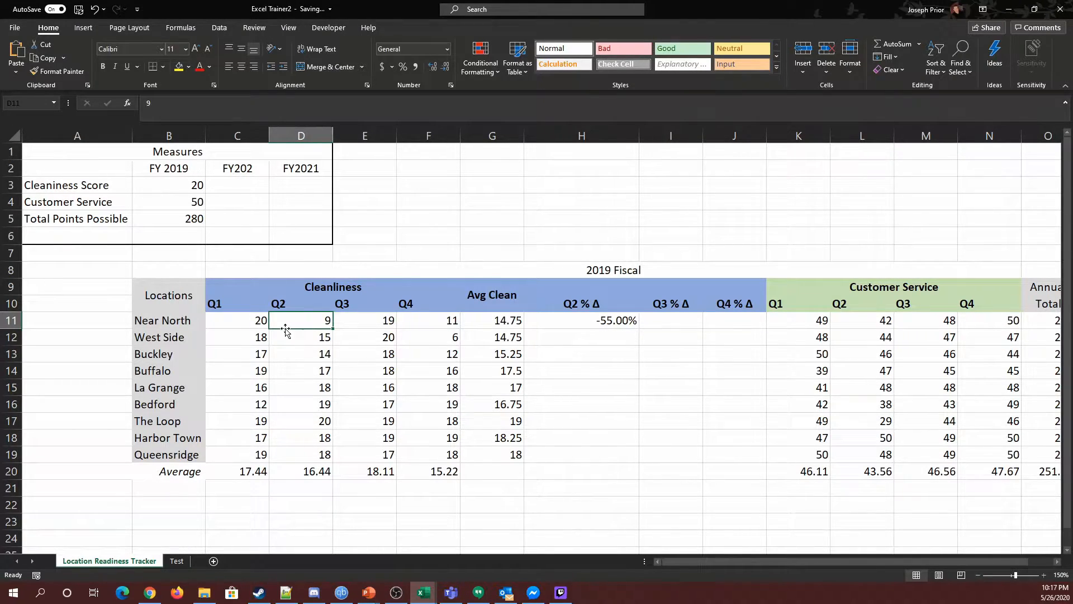
pyautogui.click(617, 319)
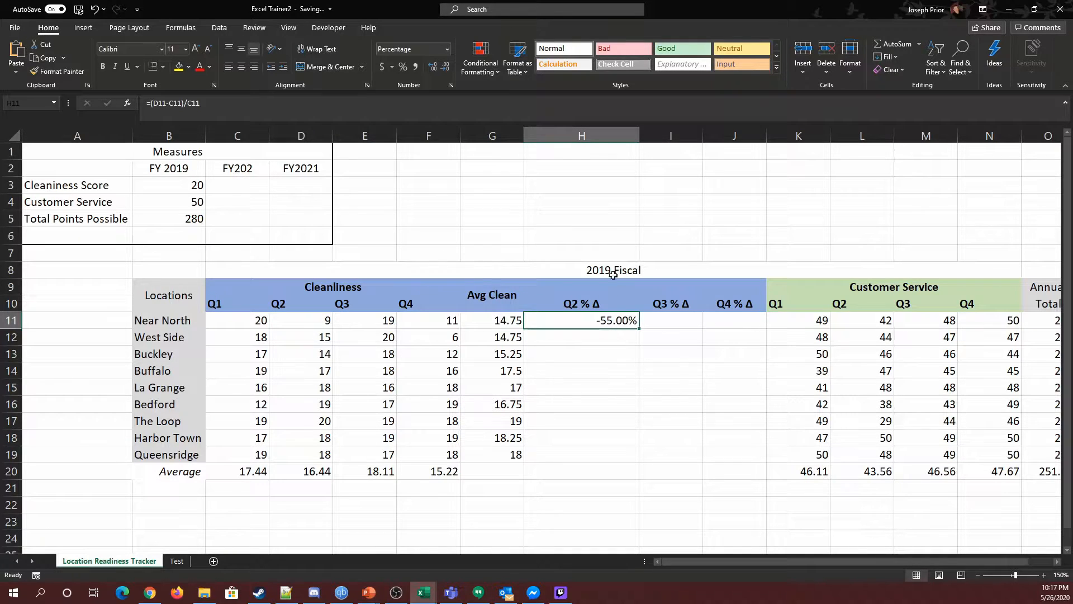
pyautogui.rightClick(646, 136)
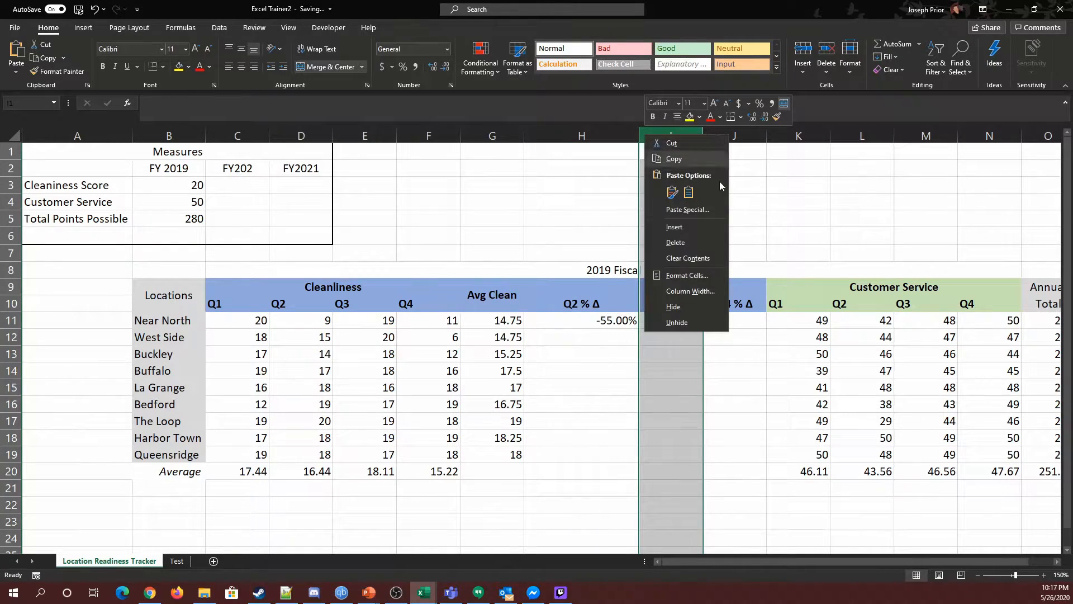
pyautogui.click(693, 290)
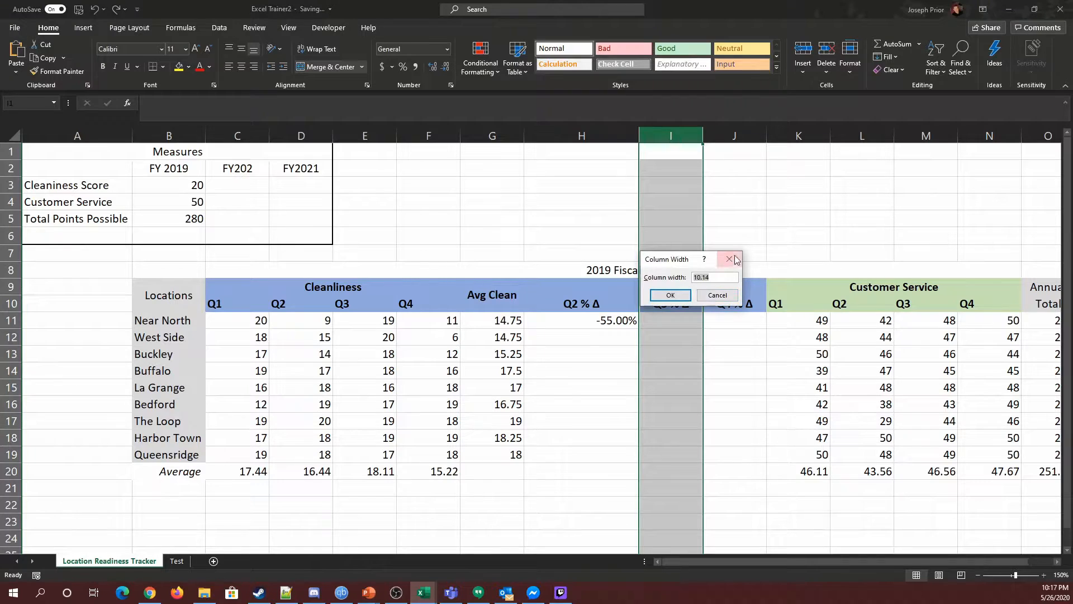
pyautogui.click(736, 262)
# Set the width of column H to 10.
pyautogui.click(603, 136)
pyautogui.rightClick(599, 138)
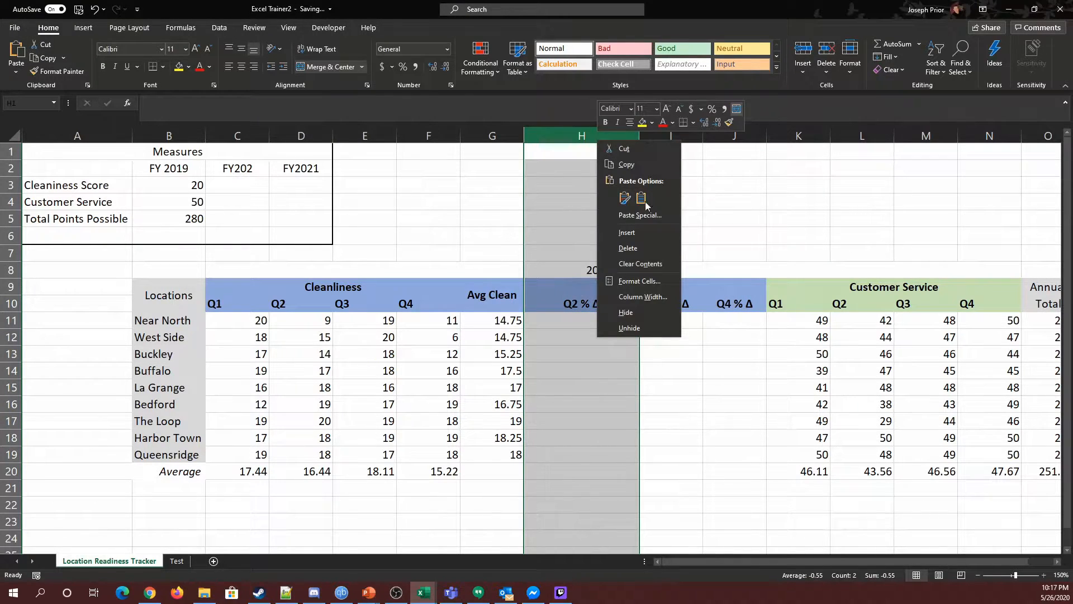
pyautogui.click(634, 297)
pyautogui.write('10')
pyautogui.press('Return')
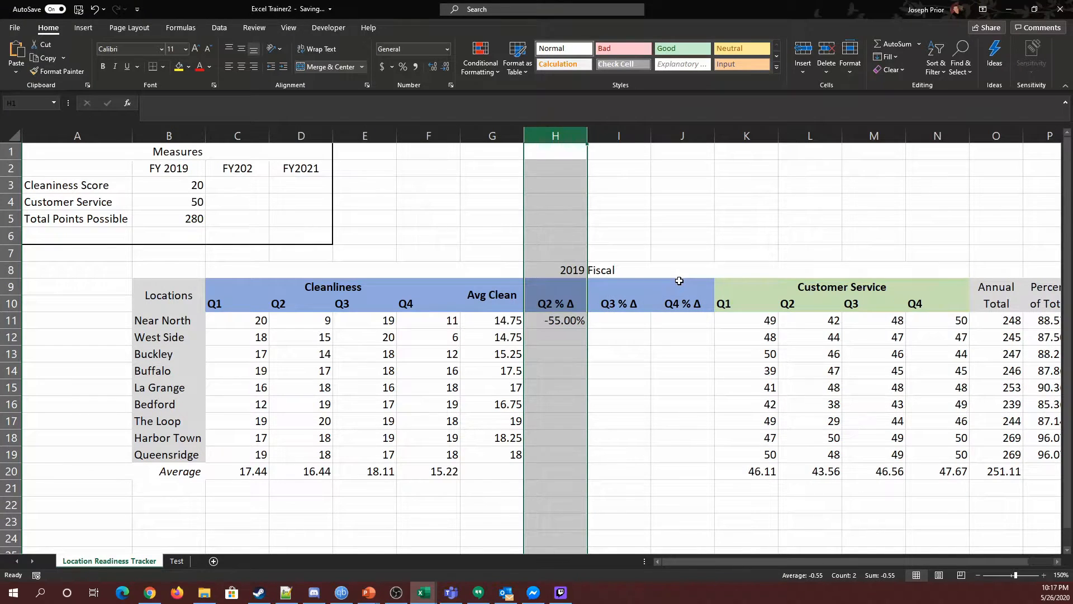
# Set the width of column J to 10 as well.
pyautogui.click(492, 136)
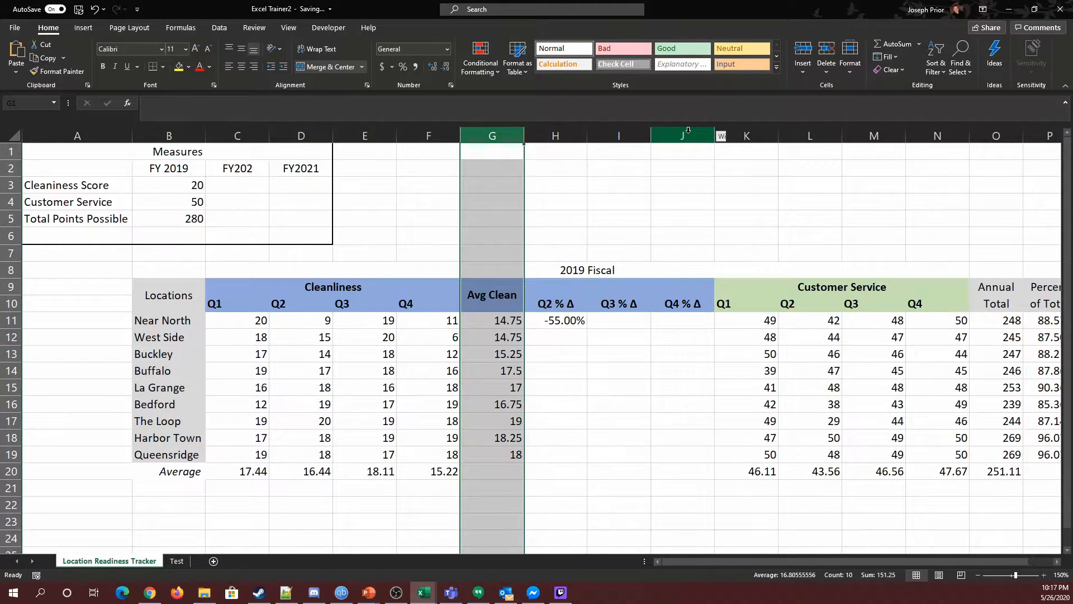
pyautogui.keyDown('shift'); pyautogui.click(688, 135); pyautogui.keyUp('shift')
pyautogui.rightClick(688, 136)
pyautogui.click(723, 290)
pyautogui.write('10')
pyautogui.press('Return')
pyautogui.click(653, 385)
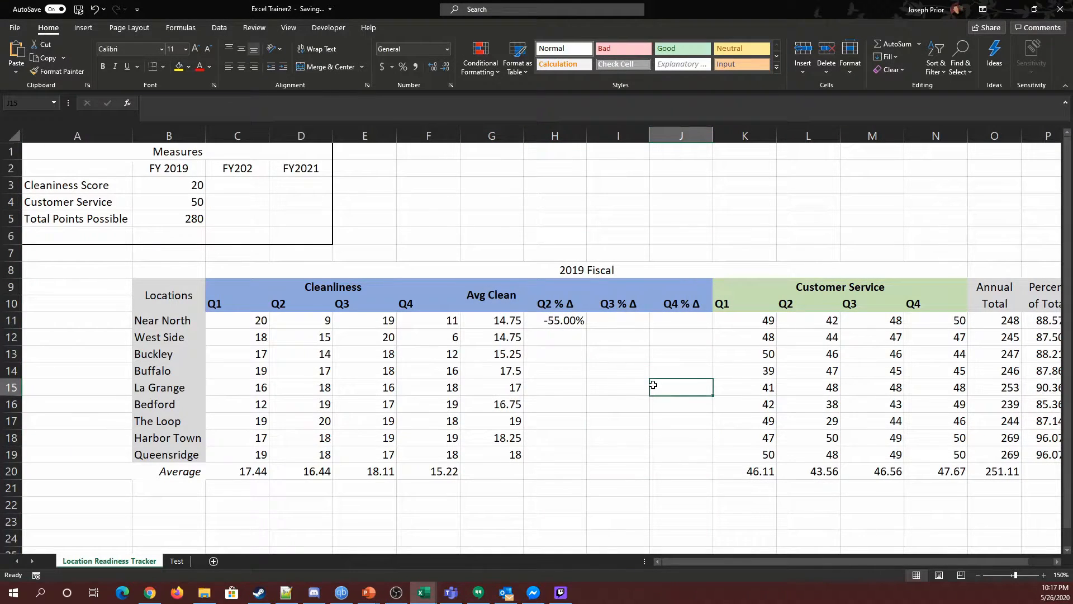
# Fill the H11 percentage change formula down to row 19 and across to column J.
pyautogui.click(552, 328)
pyautogui.moveTo(588, 329); pyautogui.dragTo(589, 466)
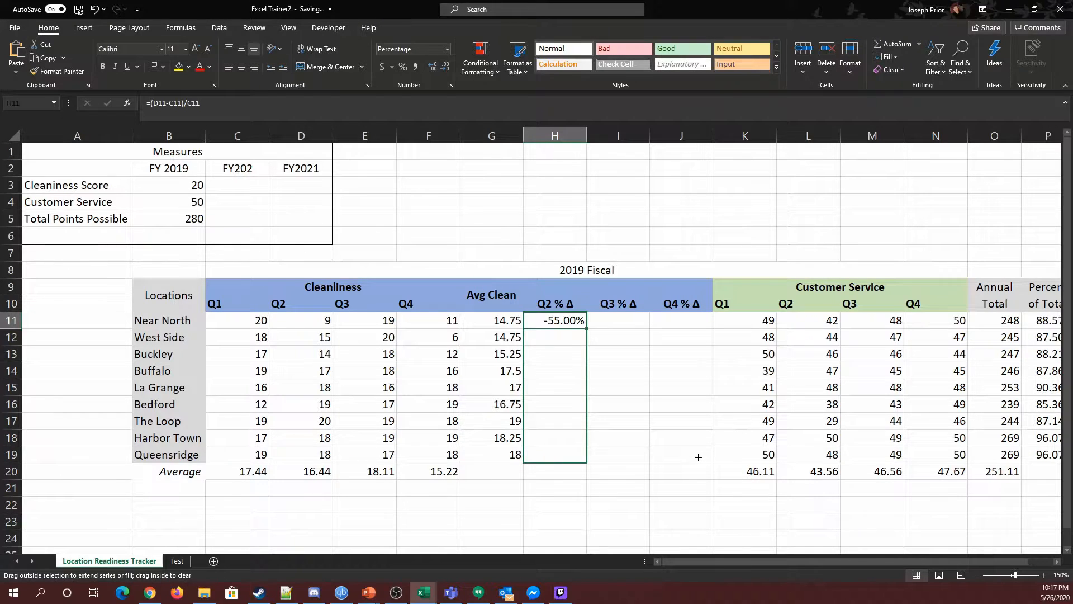
pyautogui.moveTo(704, 456)
pyautogui.mouseDown()
pyautogui.moveTo(724, 454)
pyautogui.moveTo(589, 475)
pyautogui.moveTo(586, 466)
pyautogui.moveTo(698, 465)
pyautogui.mouseUp()
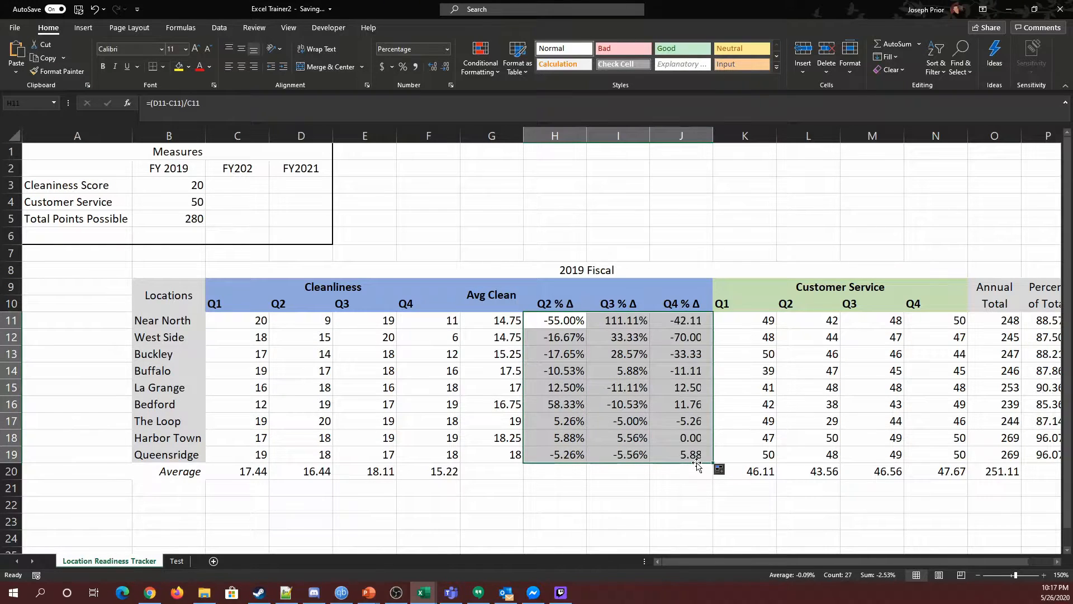
pyautogui.click(630, 491)
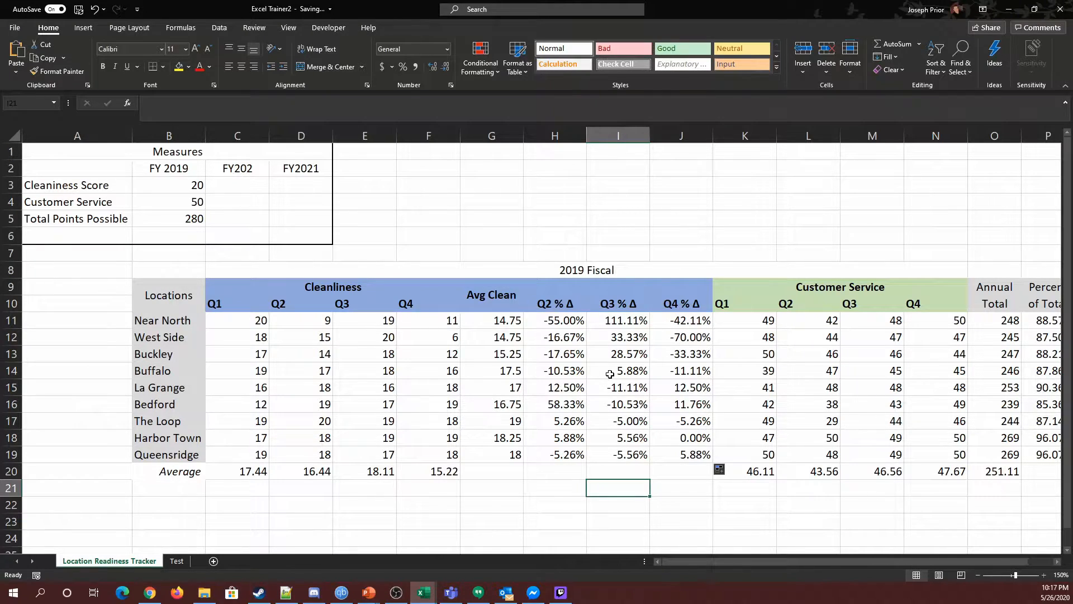
# Review the Cleanliness quarter scores against the new percentage change cells.
pyautogui.click(560, 324)
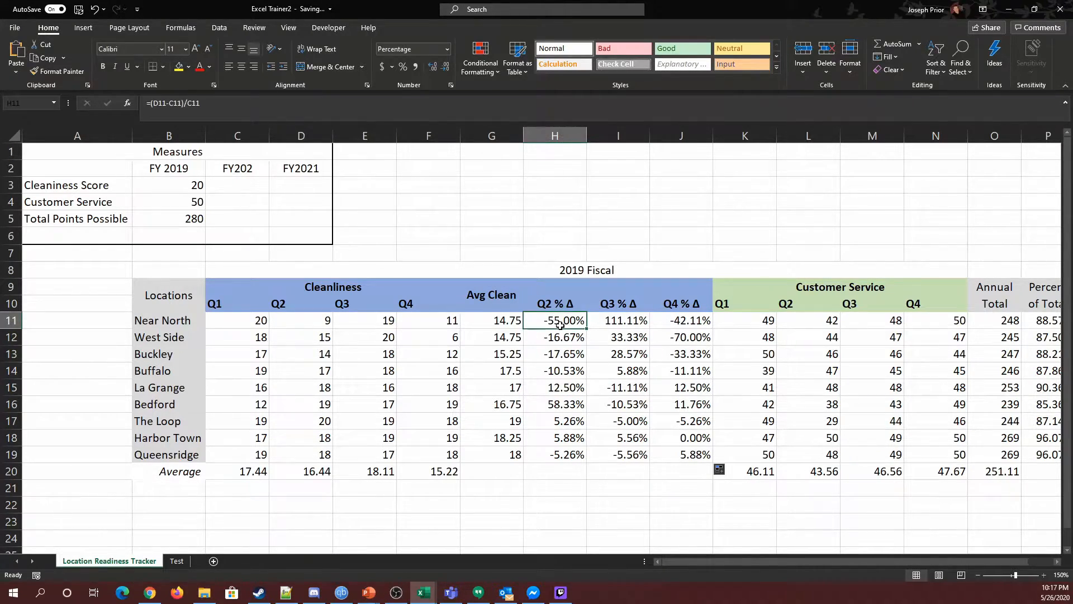
pyautogui.moveTo(226, 322); pyautogui.dragTo(412, 456)
pyautogui.moveTo(560, 322); pyautogui.dragTo(673, 447)
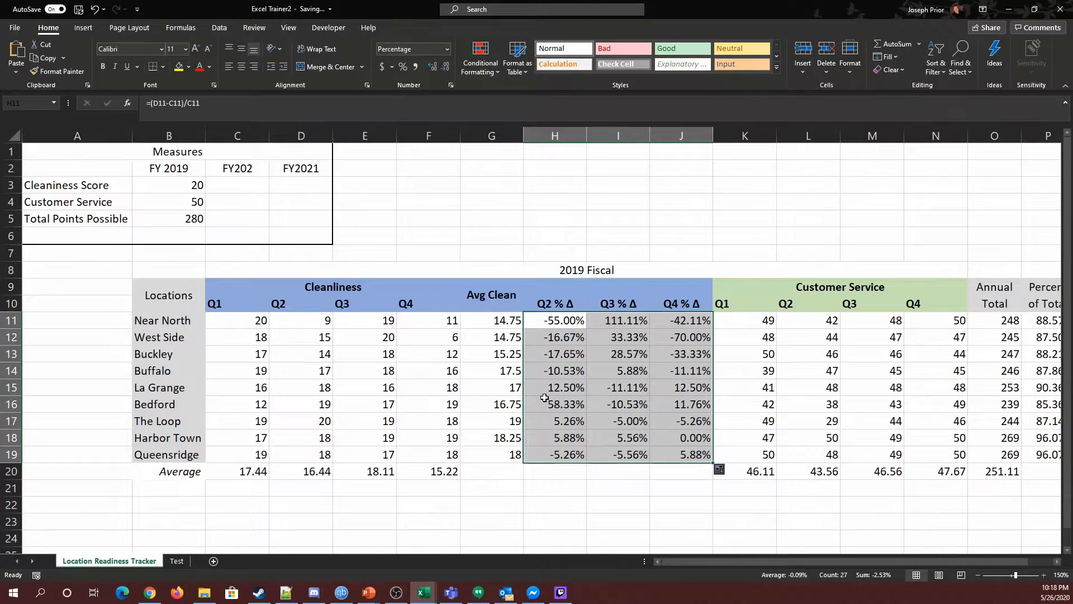
pyautogui.click(557, 318)
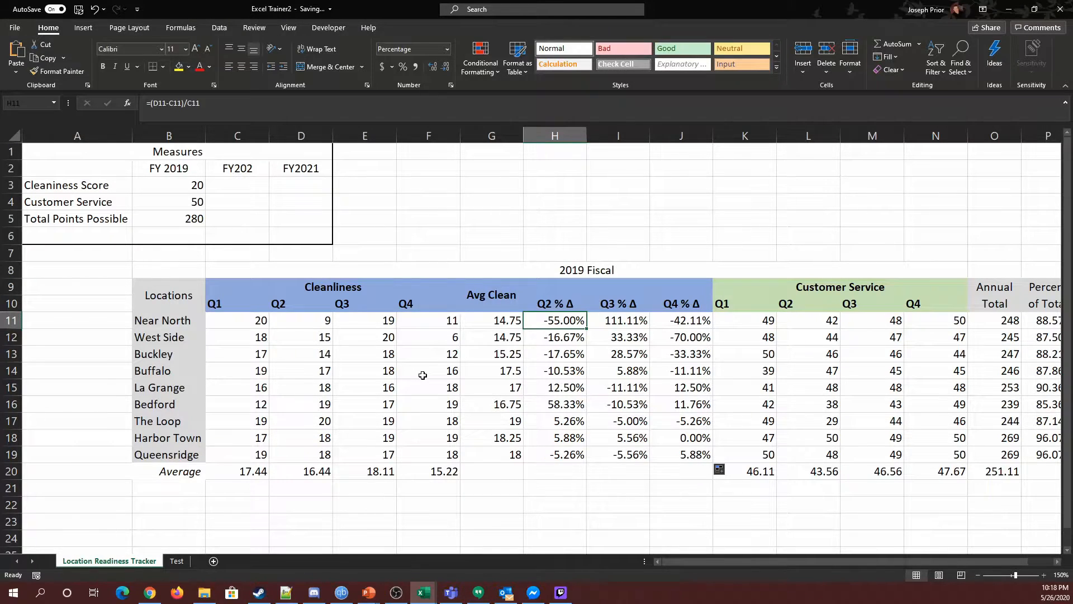
pyautogui.moveTo(753, 558)
pyautogui.mouseDown()
pyautogui.moveTo(826, 551)
pyautogui.moveTo(751, 547)
pyautogui.mouseUp()
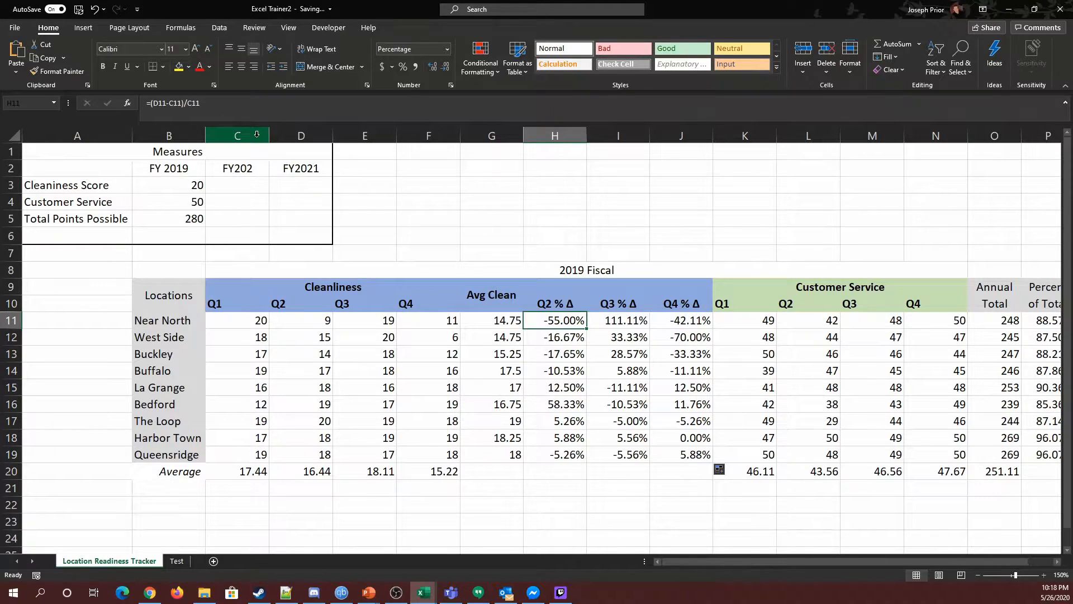
# Hide the Cleanliness Q2 to Q4 columns D through F.
pyautogui.click(293, 131)
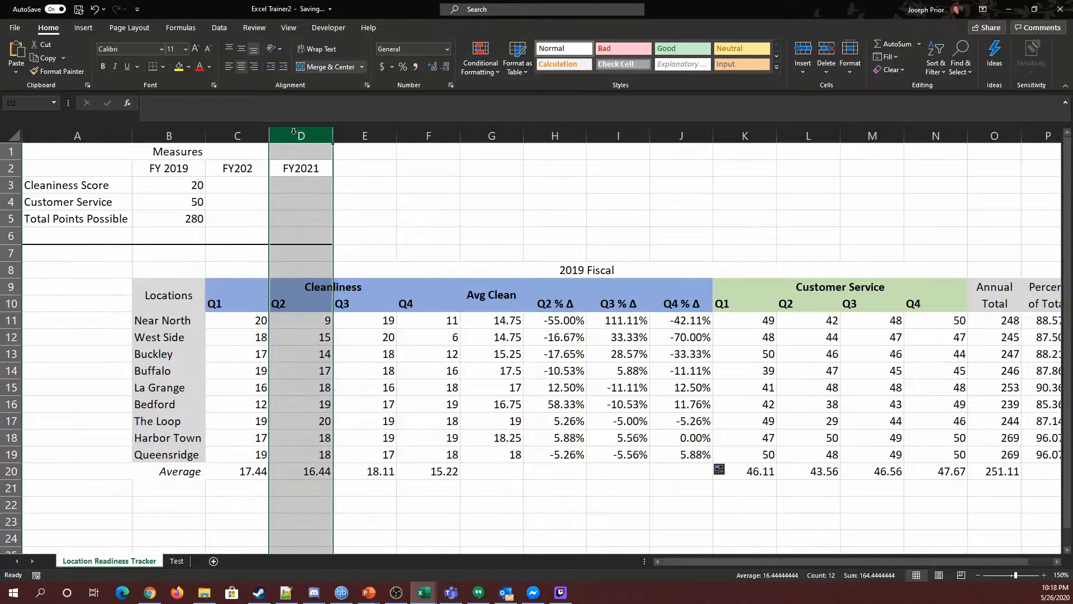
pyautogui.keyDown('shift'); pyautogui.click(434, 136); pyautogui.keyUp('shift')
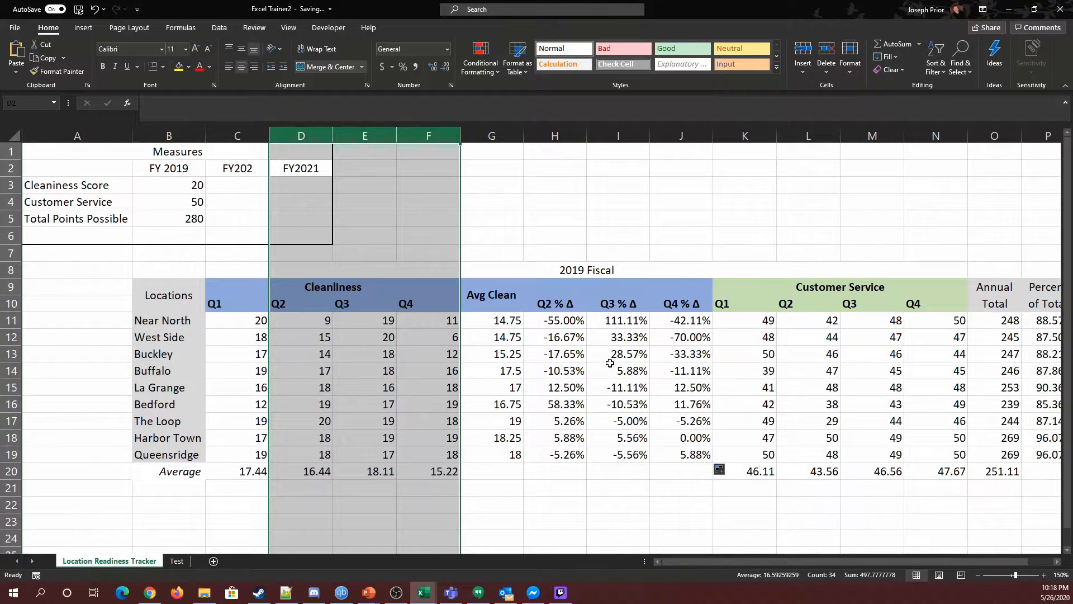
pyautogui.rightClick(319, 140)
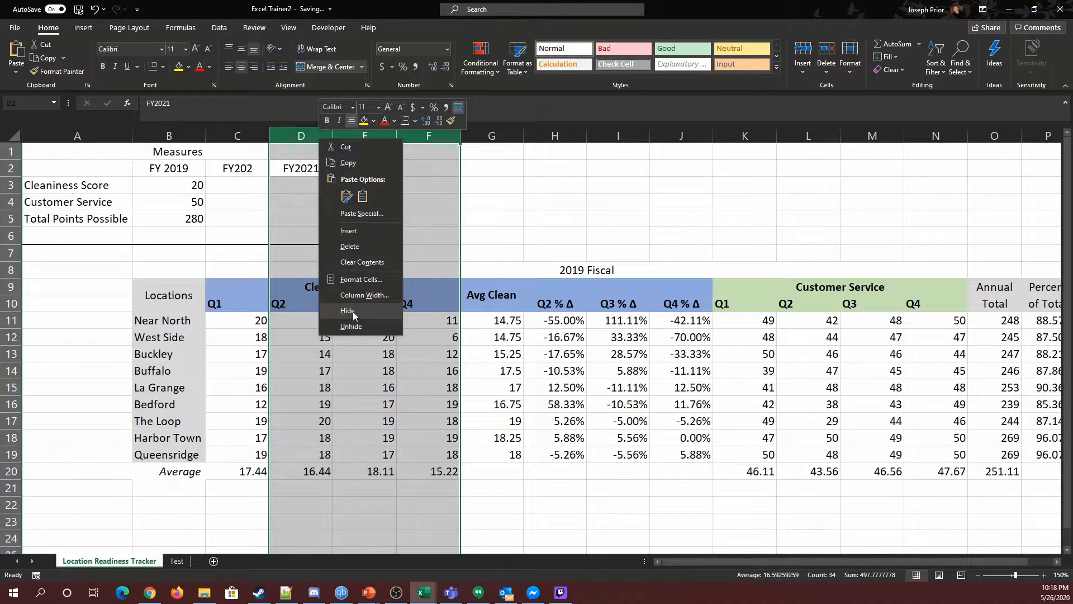
pyautogui.click(353, 311)
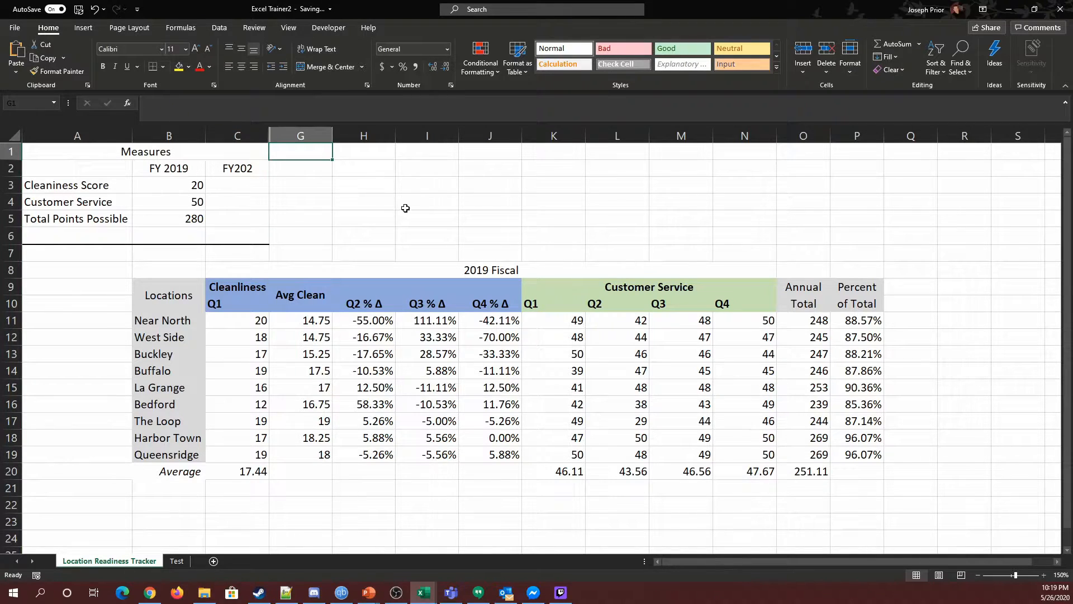
# Unhide columns F, E and D one at a time to restore the Cleanliness quarters.
pyautogui.click(389, 215)
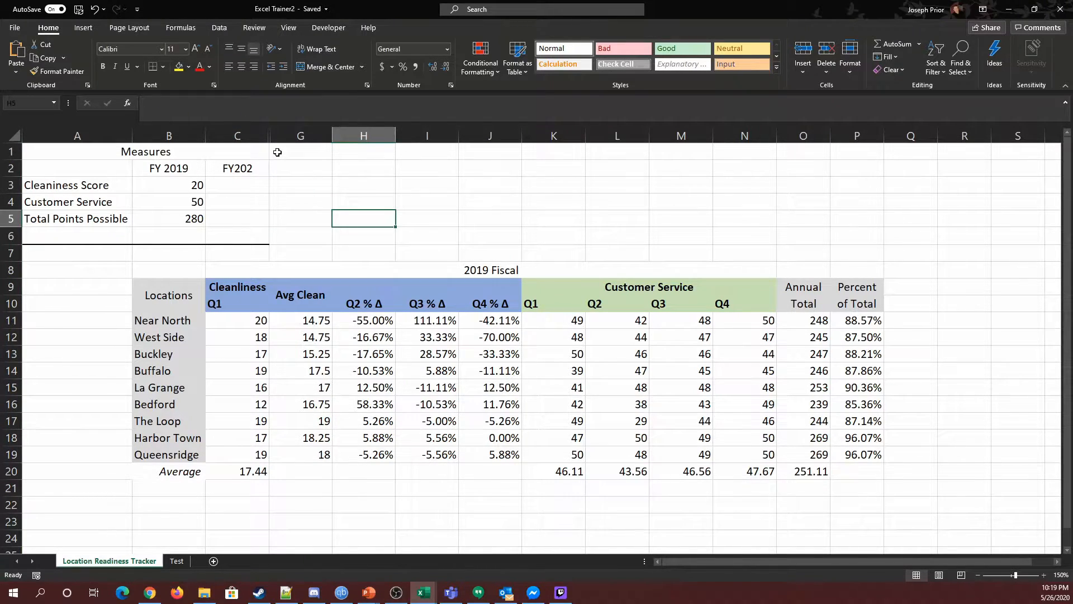
pyautogui.click(1043, 575)
pyautogui.click(1043, 574)
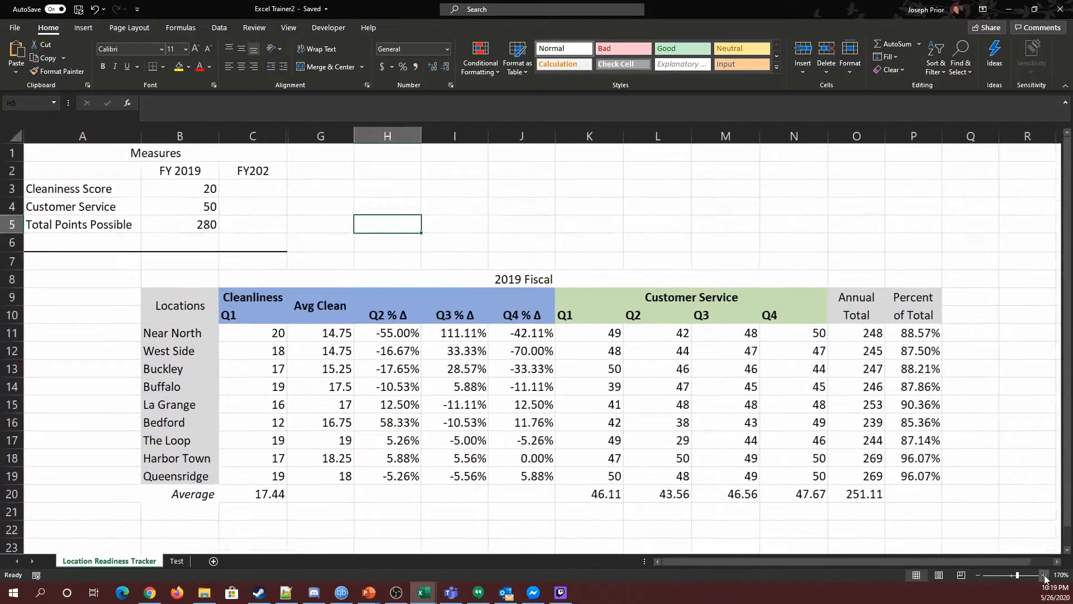
pyautogui.click(1043, 574)
pyautogui.click(1043, 574)
pyautogui.click(1043, 574)
pyautogui.click(1043, 574)
pyautogui.click(1043, 575)
pyautogui.click(1044, 575)
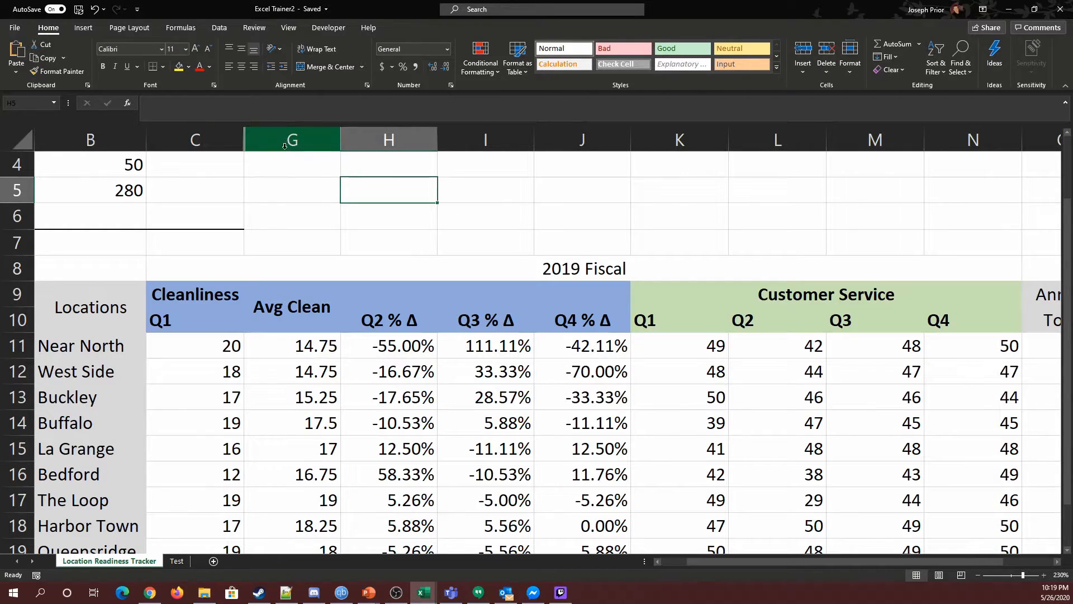
pyautogui.doubleClick(245, 140)
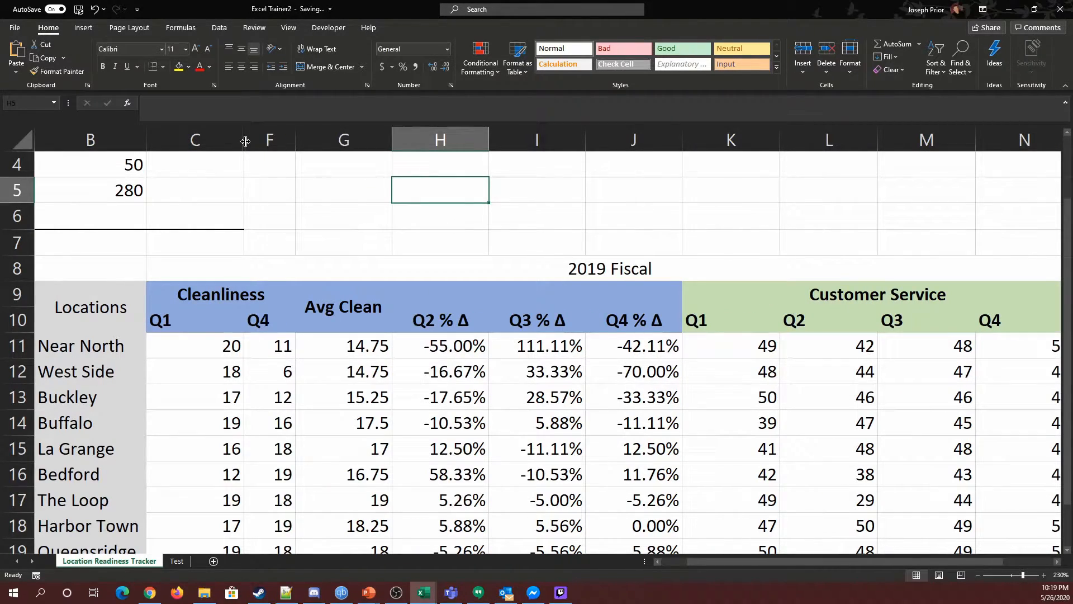
pyautogui.doubleClick(245, 141)
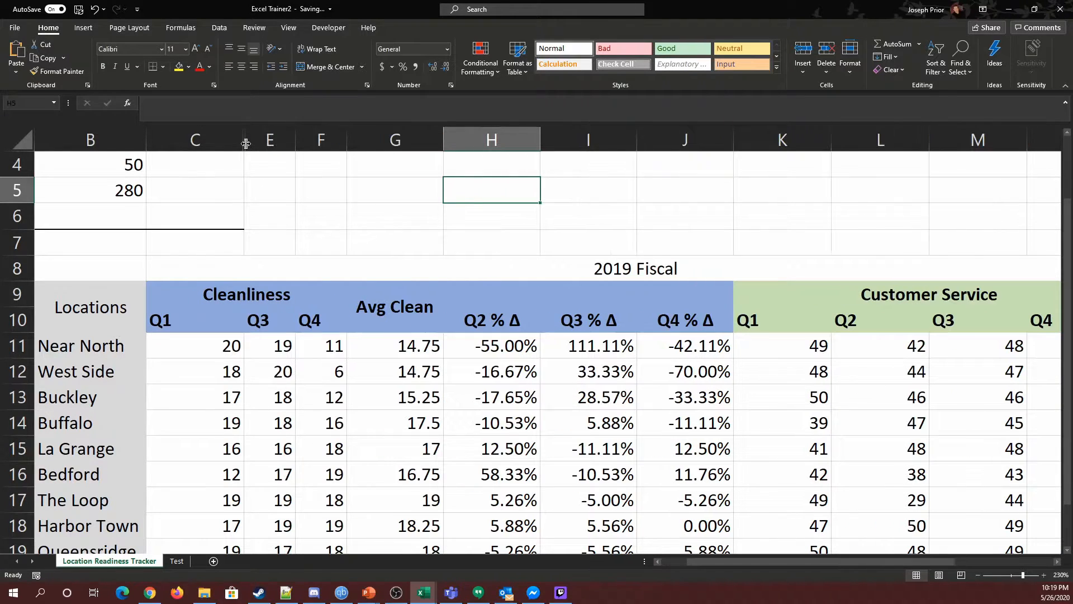
pyautogui.doubleClick(245, 143)
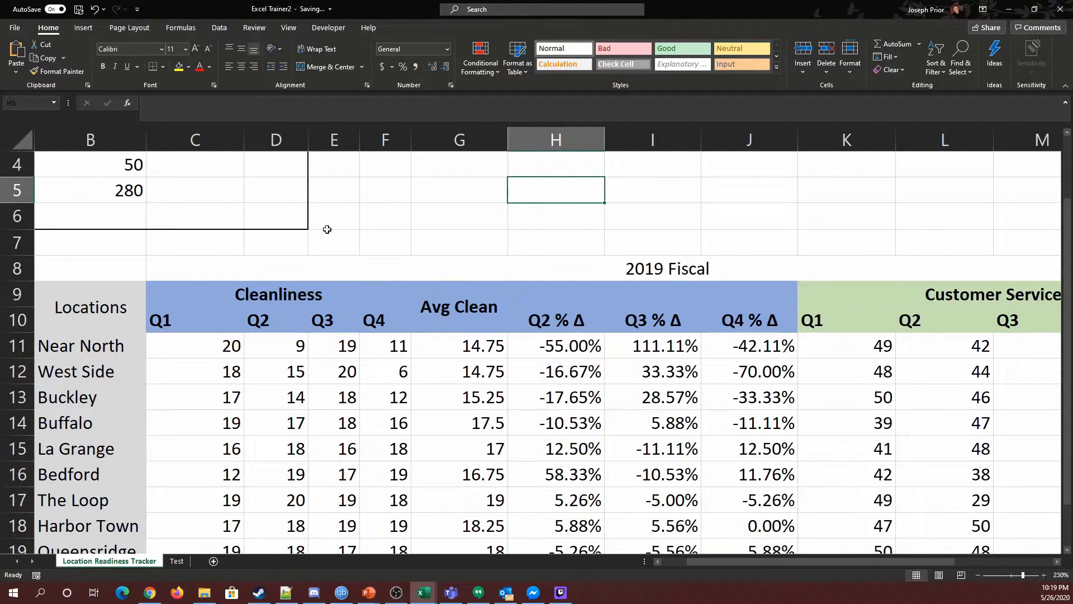
pyautogui.click(976, 575)
pyautogui.click(976, 575)
pyautogui.click(976, 575)
pyautogui.click(976, 575)
pyautogui.click(976, 575)
pyautogui.click(975, 574)
pyautogui.click(976, 574)
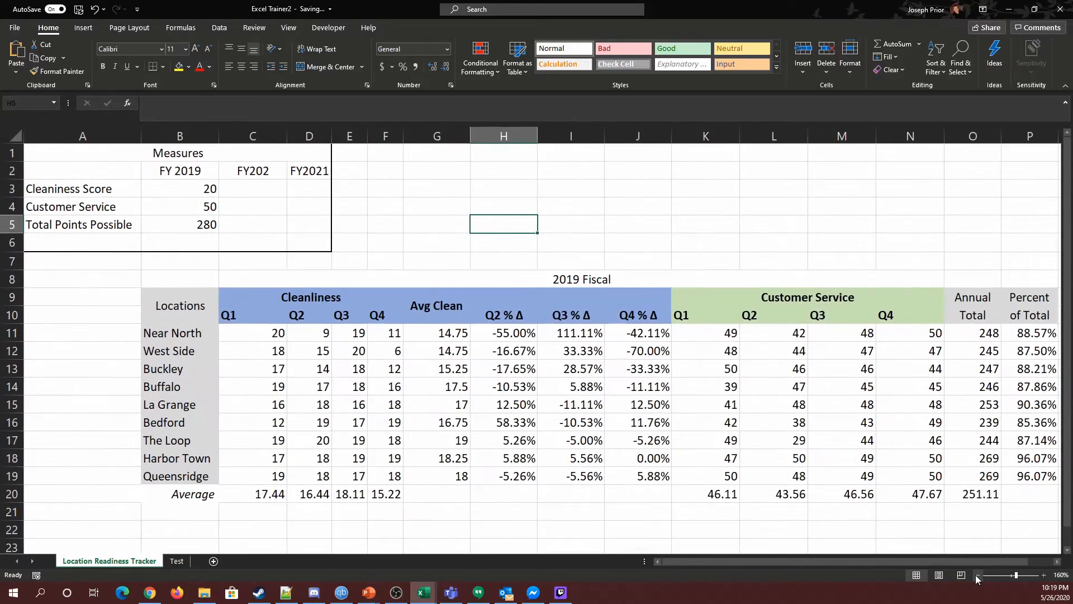
pyautogui.click(1045, 575)
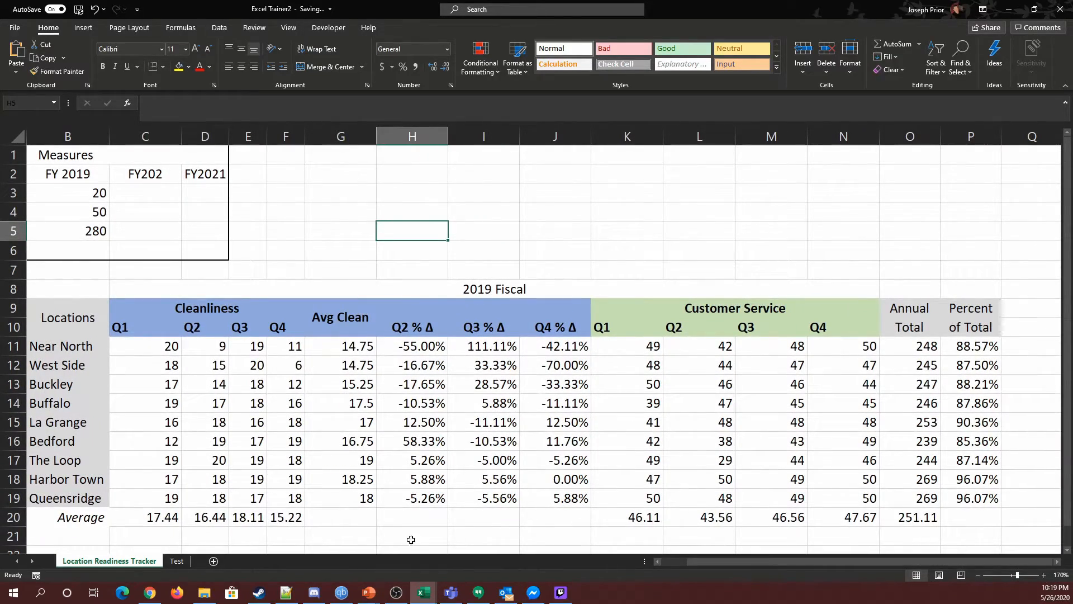
# Group columns D through F as an outline and collapse the group.
pyautogui.click(207, 136)
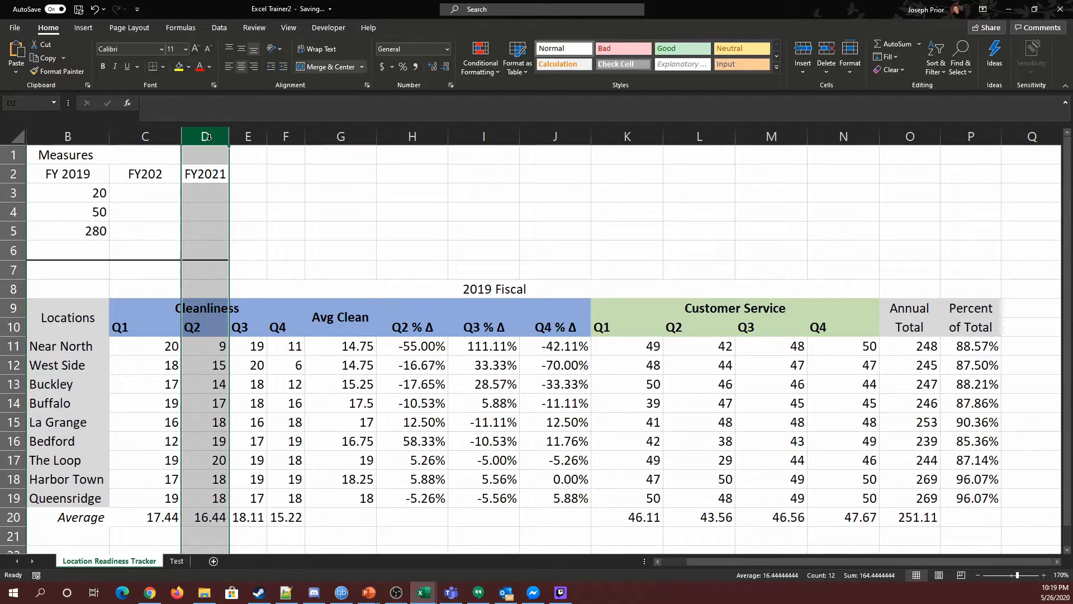
pyautogui.keyDown('shift'); pyautogui.click(291, 136); pyautogui.keyUp('shift')
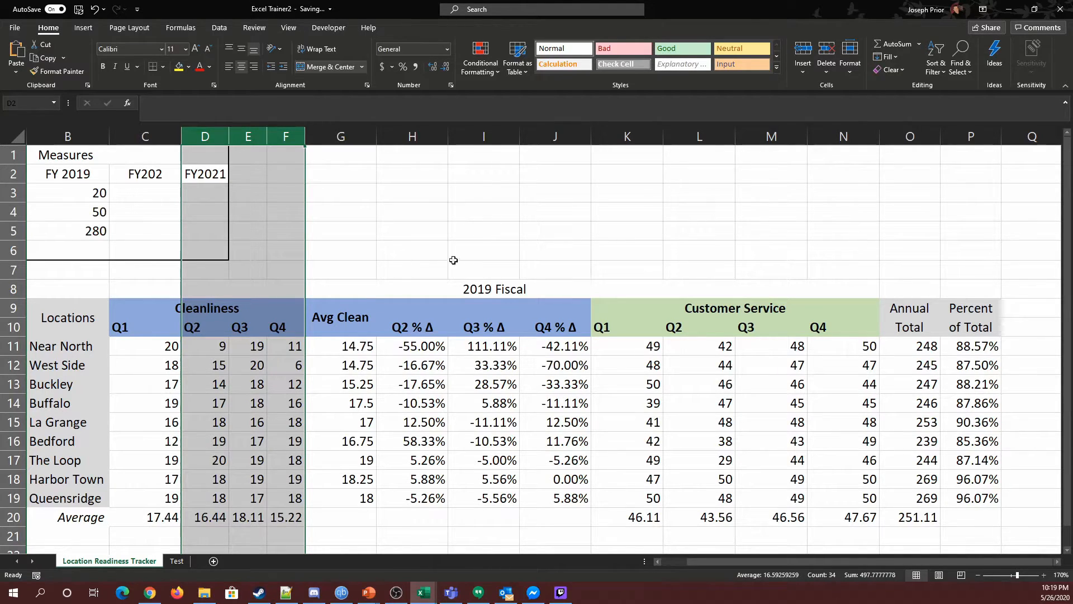
pyautogui.click(220, 29)
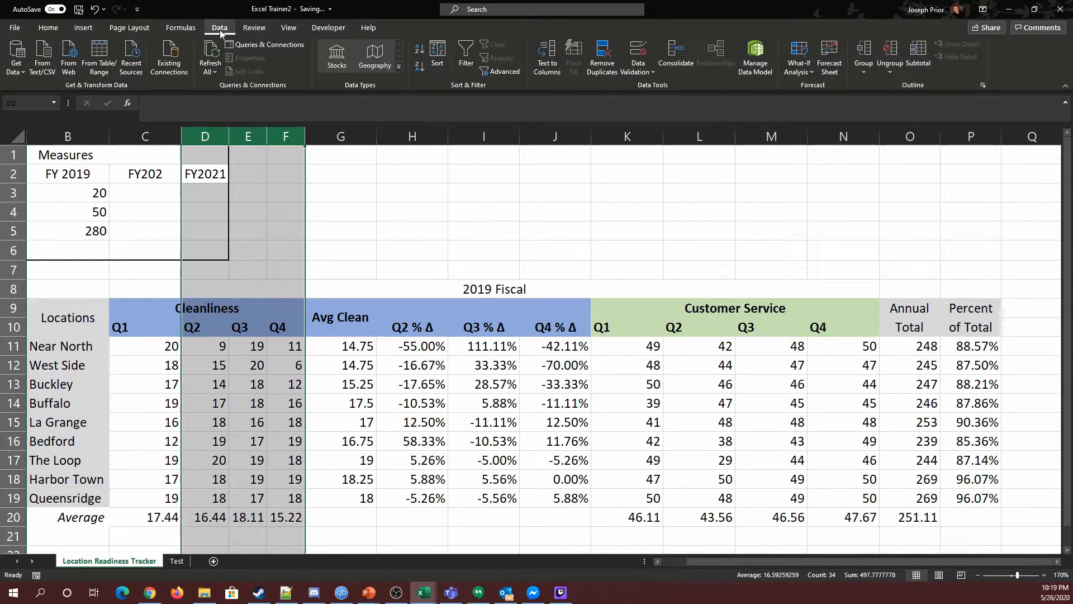
pyautogui.click(857, 52)
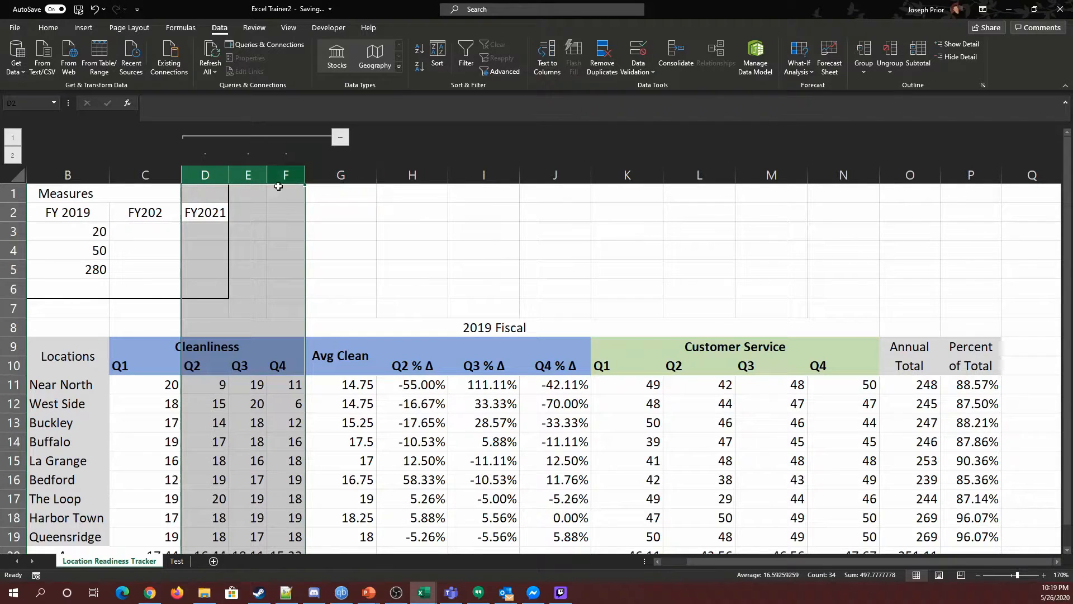
pyautogui.click(340, 138)
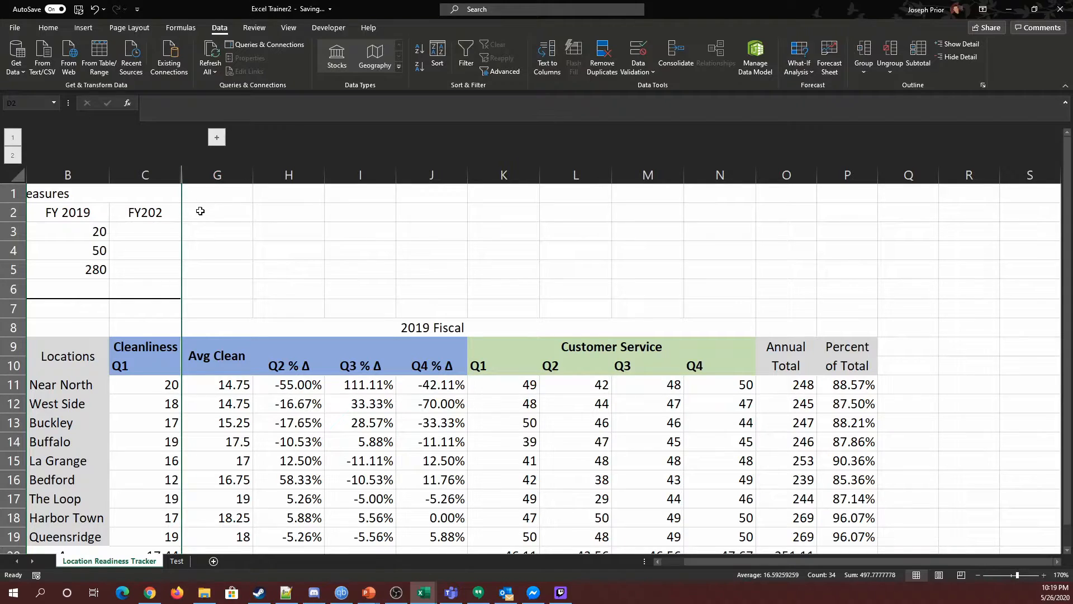
pyautogui.click(216, 138)
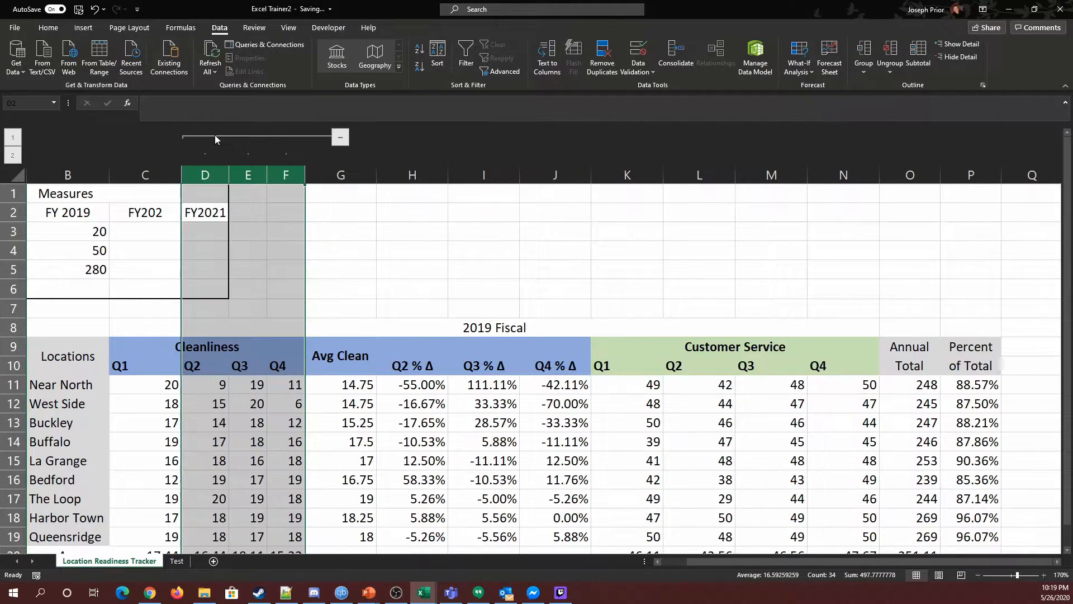
pyautogui.click(342, 137)
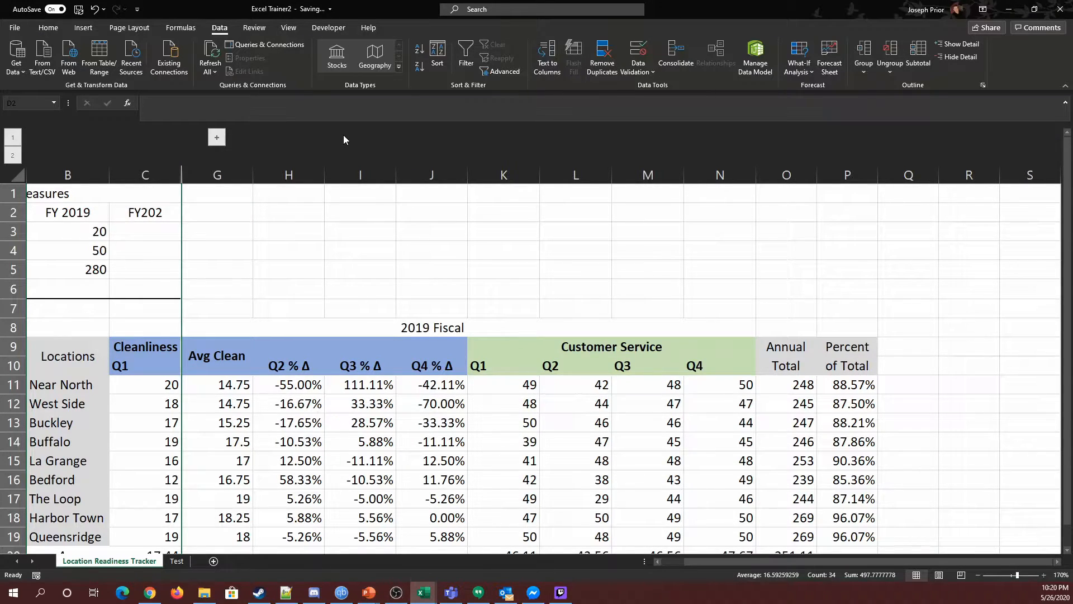
# Reduce the percentage change cells H11:J19 to one decimal place.
pyautogui.scroll(-1, 362, 336)
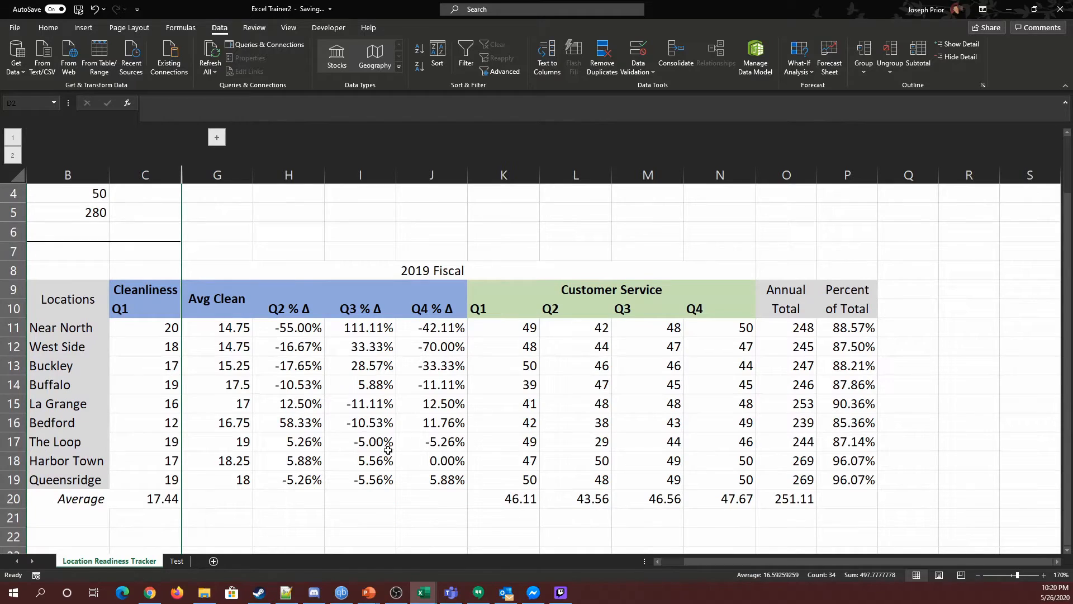
pyautogui.moveTo(293, 326); pyautogui.dragTo(419, 471)
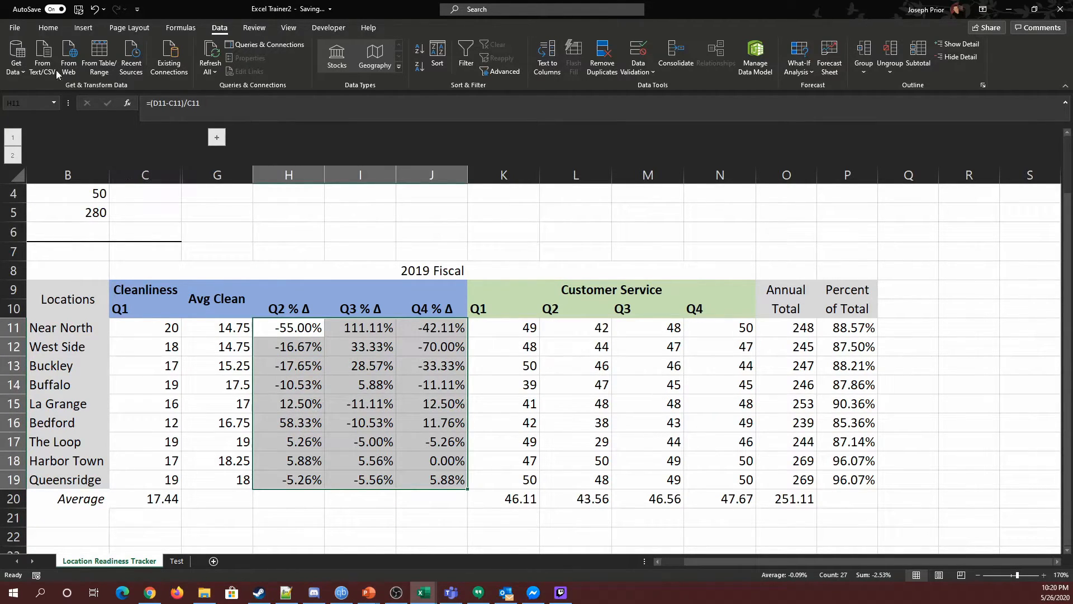
pyautogui.click(48, 26)
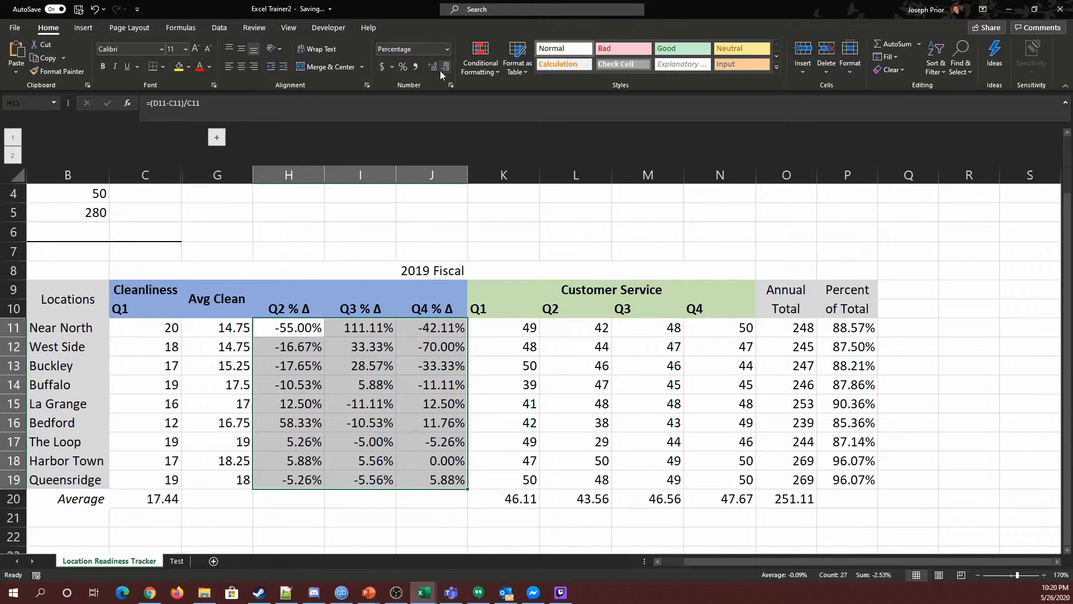
pyautogui.click(446, 68)
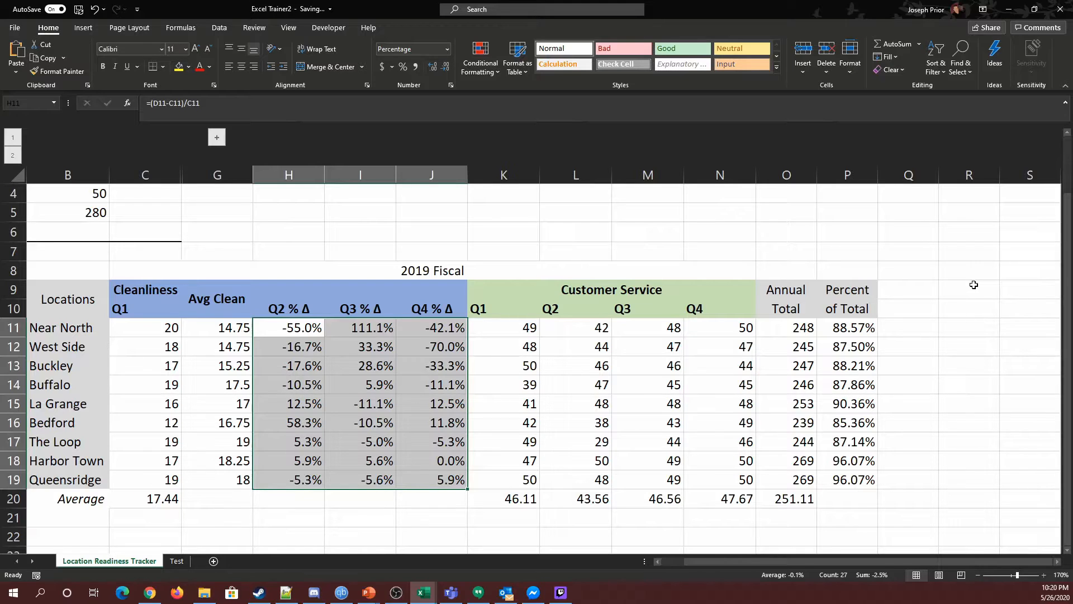
# Insert a new empty column before the Customer Service Q1 column.
pyautogui.click(506, 179)
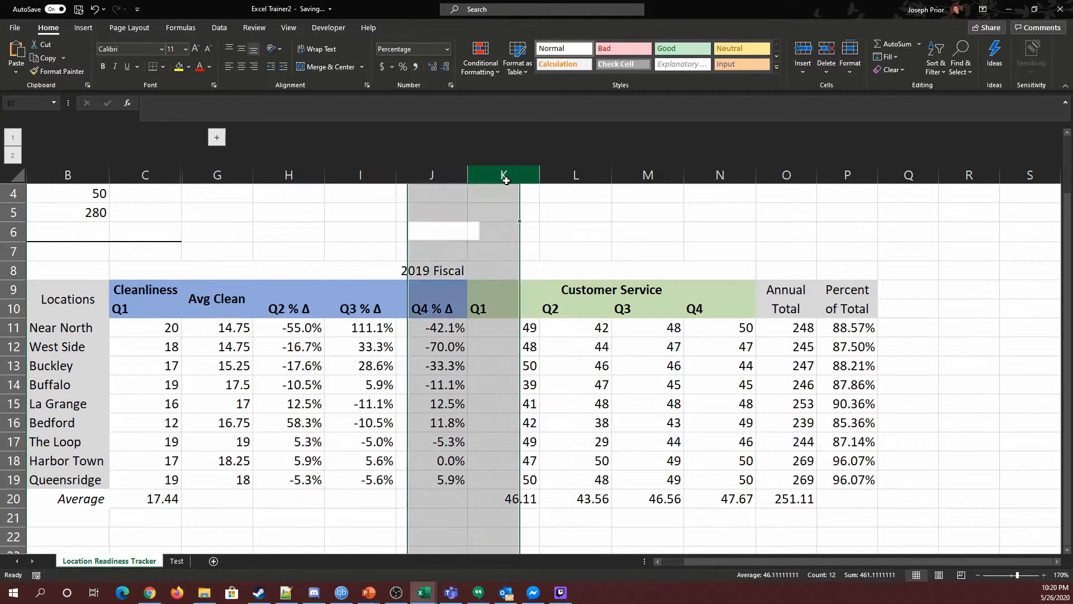
pyautogui.click(84, 28)
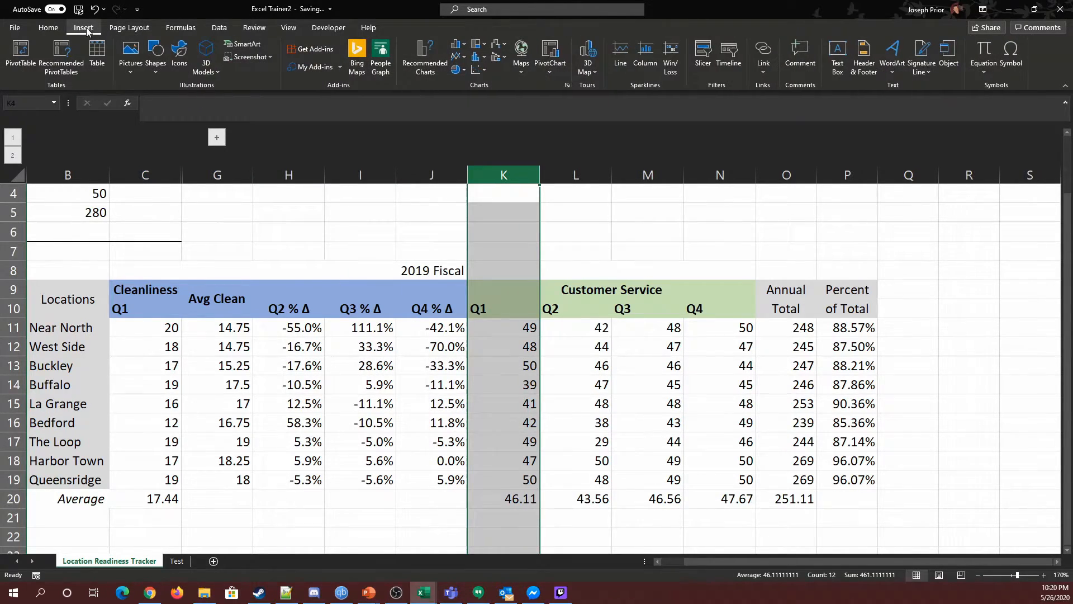
pyautogui.click(61, 30)
pyautogui.click(803, 51)
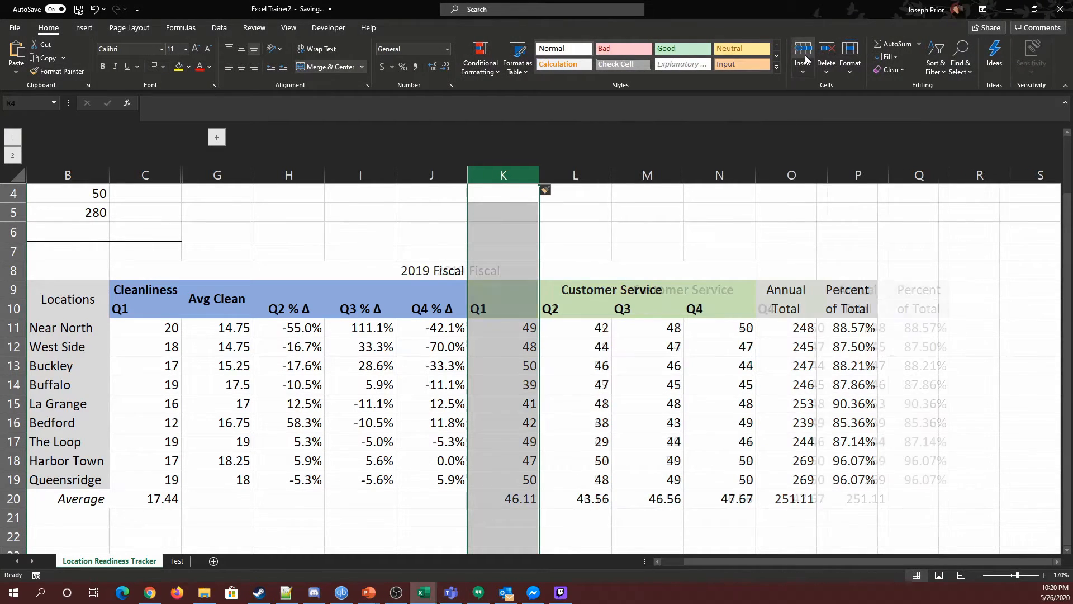
# Try to cut the whole Avg Clean column G.
pyautogui.click(210, 178)
pyautogui.rightClick(210, 178)
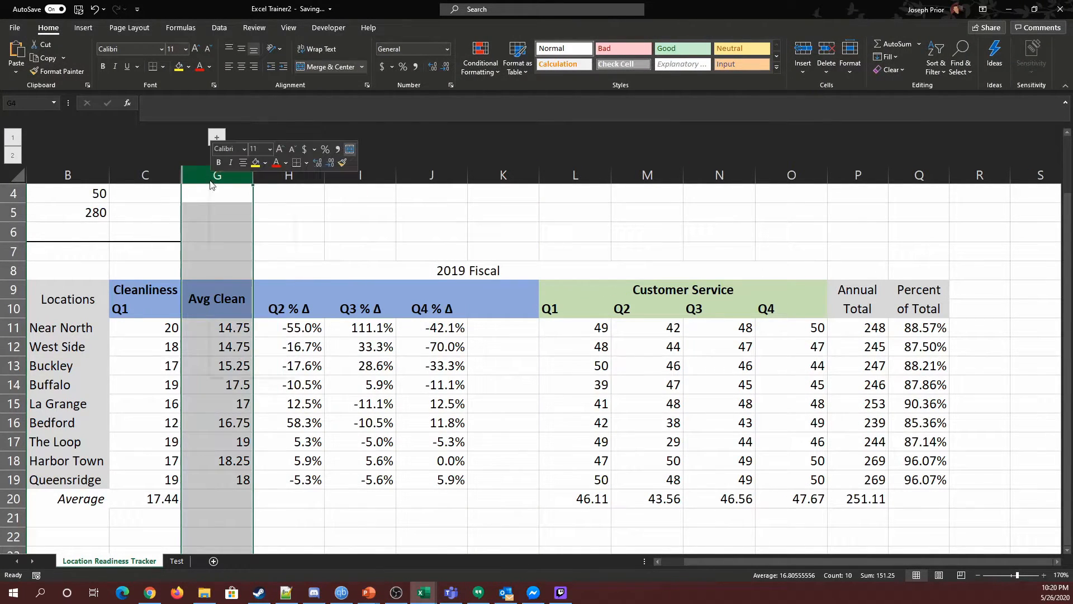
pyautogui.click(226, 192)
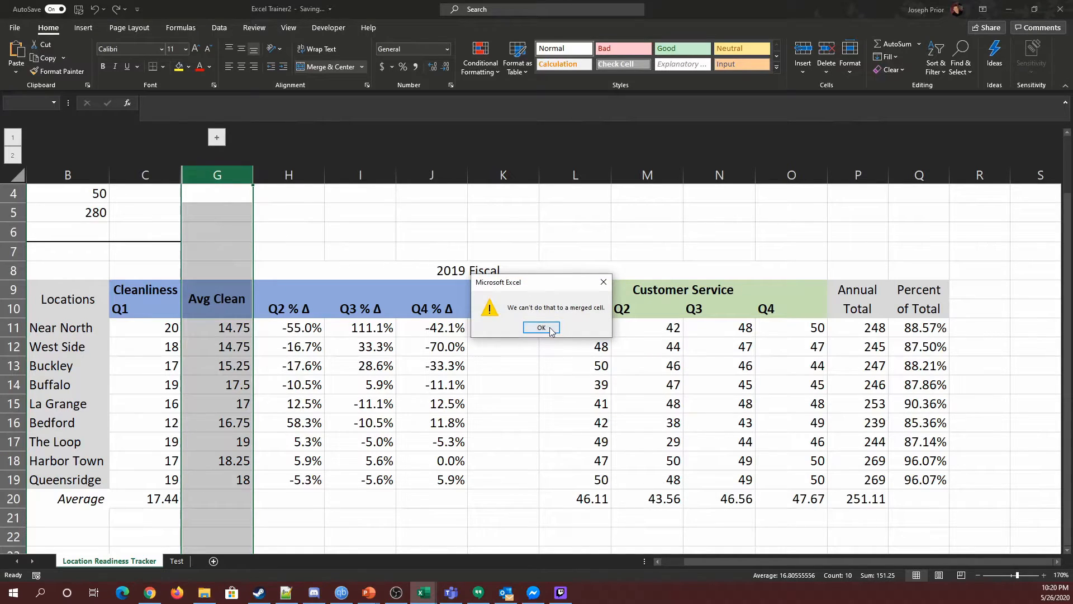
pyautogui.click(541, 327)
# Move the Avg Clean values G11:G19 into the new empty column starting at K11.
pyautogui.click(237, 312)
pyautogui.moveTo(228, 304); pyautogui.dragTo(231, 475)
pyautogui.click(227, 344)
pyautogui.moveTo(226, 331); pyautogui.dragTo(231, 479)
pyautogui.rightClick(227, 328)
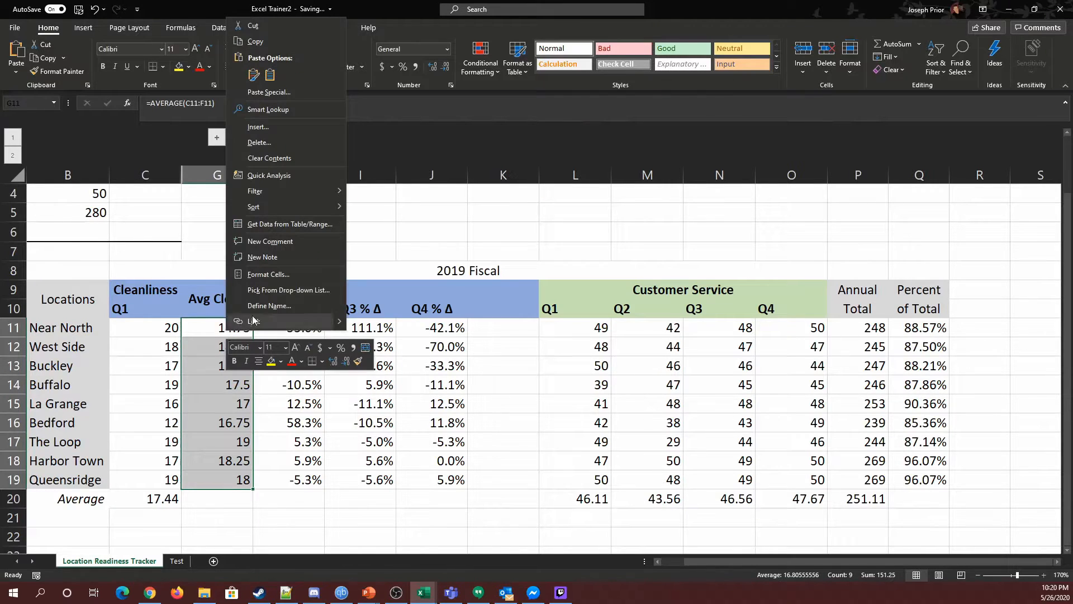
pyautogui.click(255, 42)
pyautogui.click(494, 329)
pyautogui.press('Return')
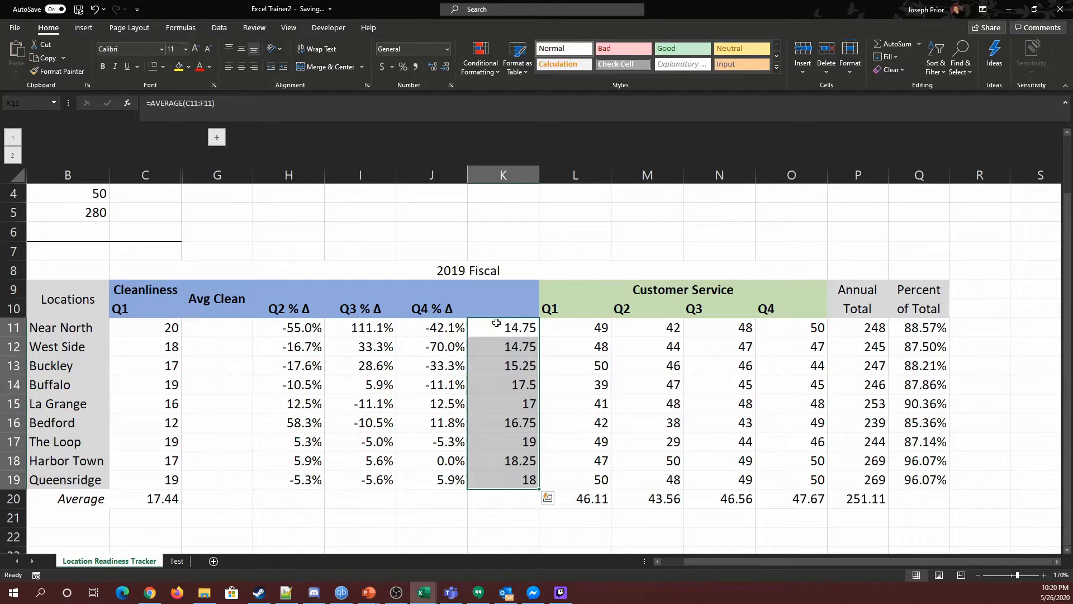
# Delete the now-empty column G.
pyautogui.click(230, 178)
pyautogui.rightClick(231, 180)
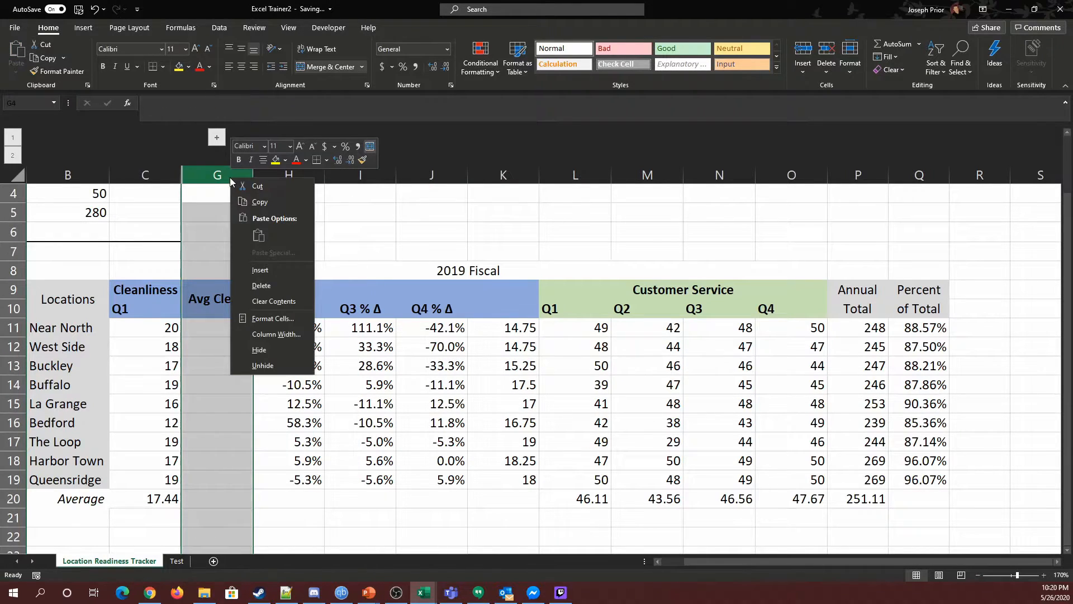
pyautogui.click(261, 286)
# Label the moved column with the header Avg in J9 and Clean in J10.
pyautogui.click(425, 295)
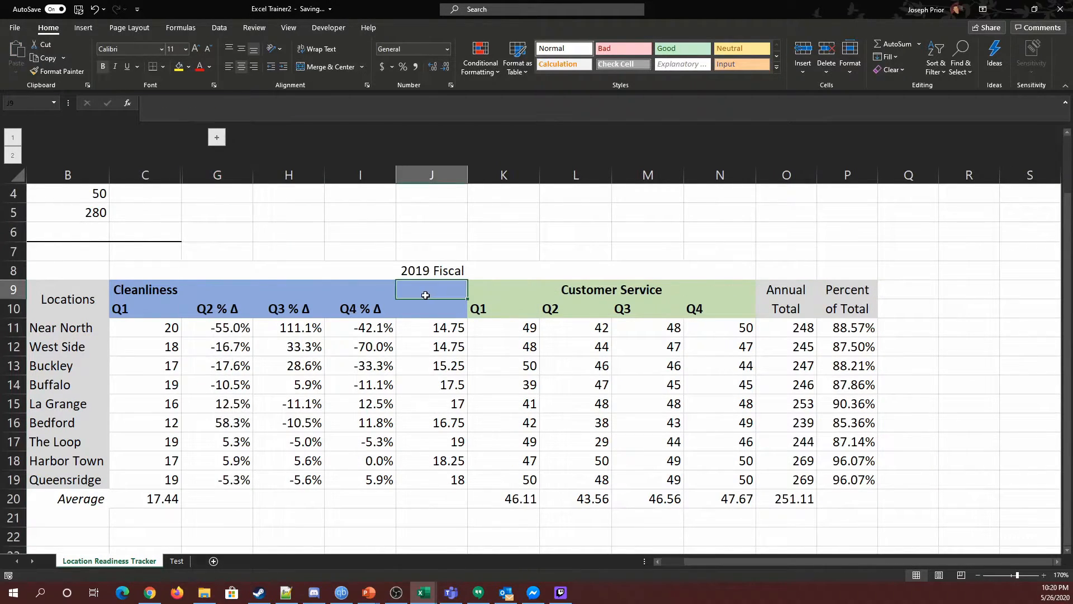
pyautogui.write('Avg')
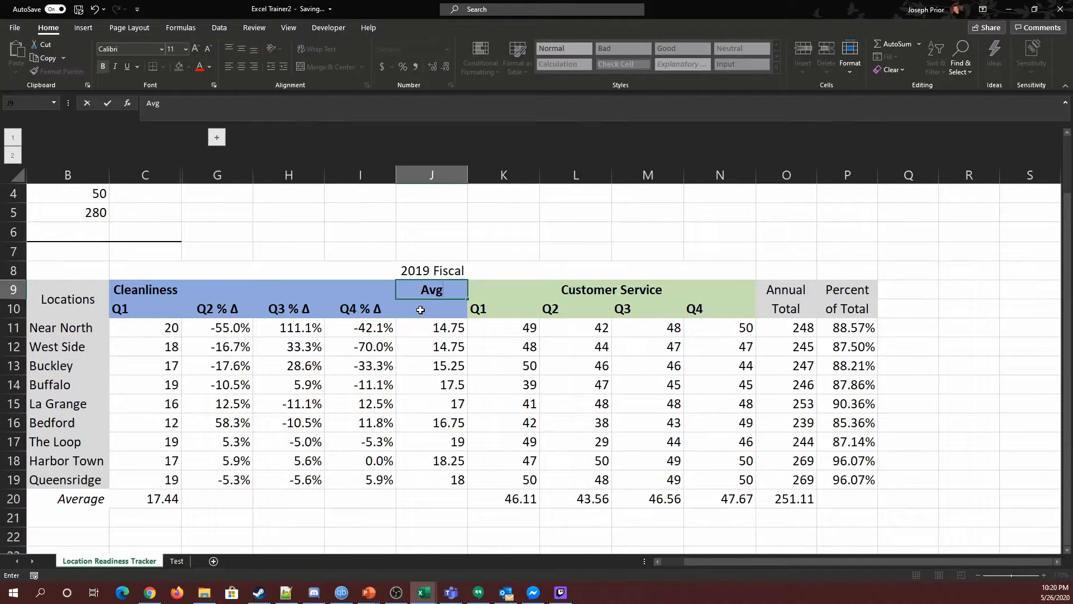
pyautogui.press('Return')
pyautogui.write('Clean')
pyautogui.press('Tab')
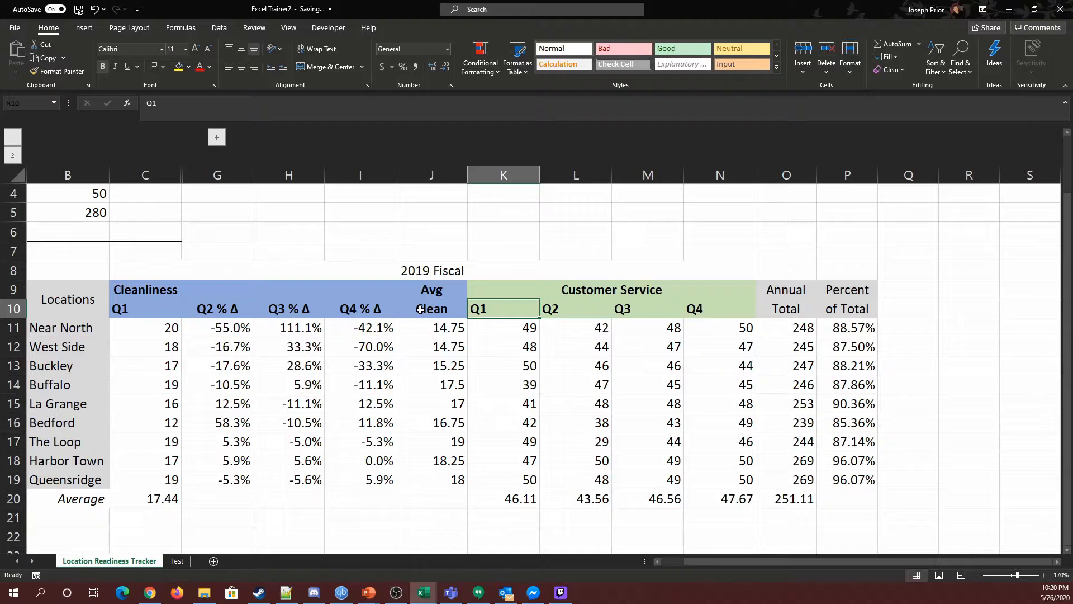
# Center the Q1 header in C10 and merge and center the Cleanliness title across C9:I9.
pyautogui.moveTo(433, 328); pyautogui.dragTo(433, 480)
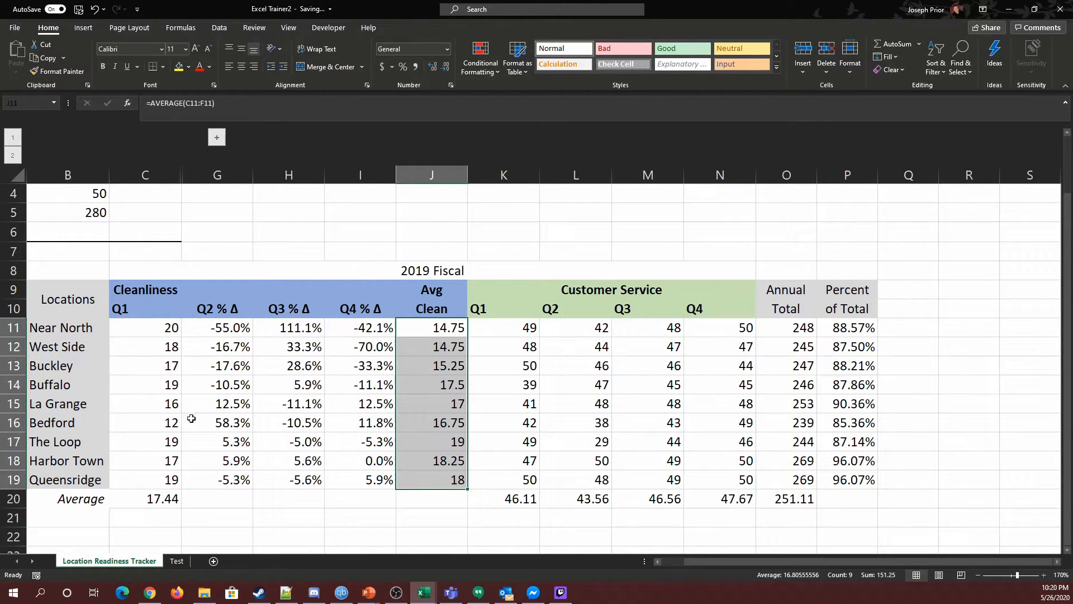
pyautogui.click(118, 306)
pyautogui.click(240, 67)
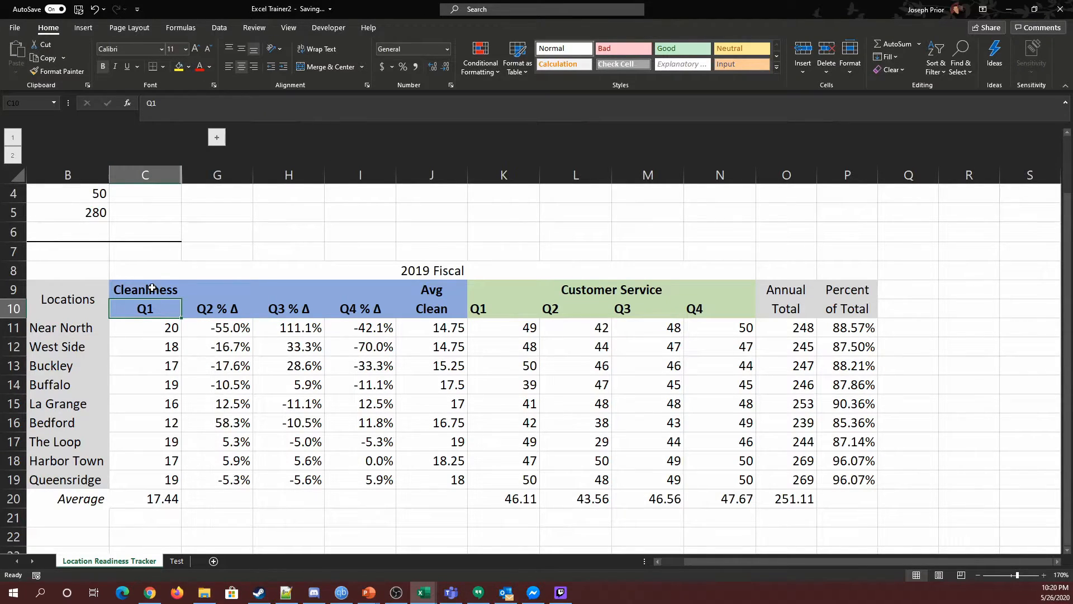
pyautogui.moveTo(152, 288); pyautogui.dragTo(388, 290)
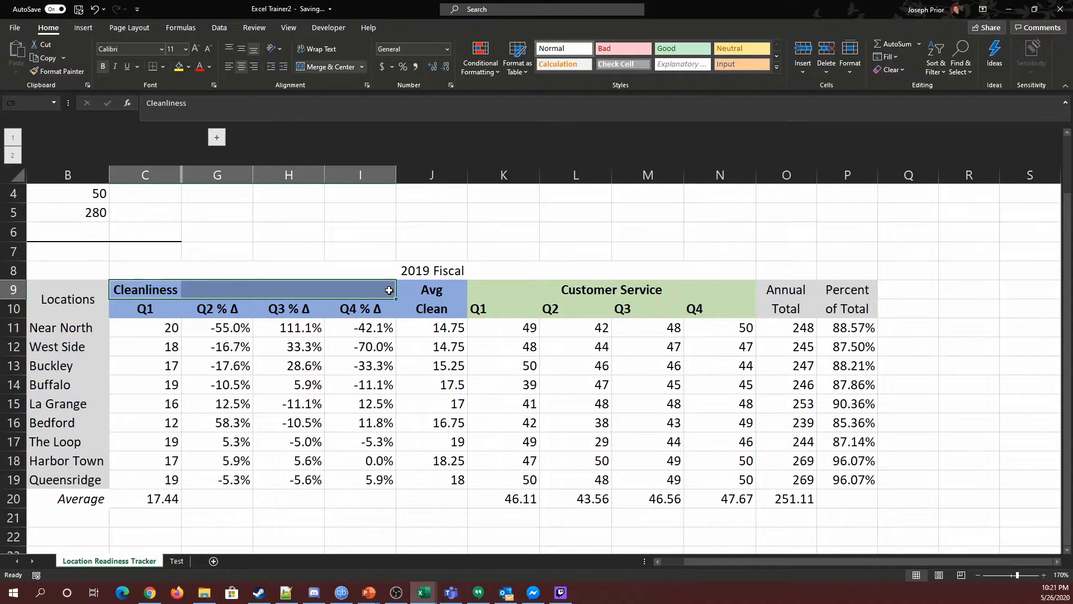
pyautogui.click(319, 68)
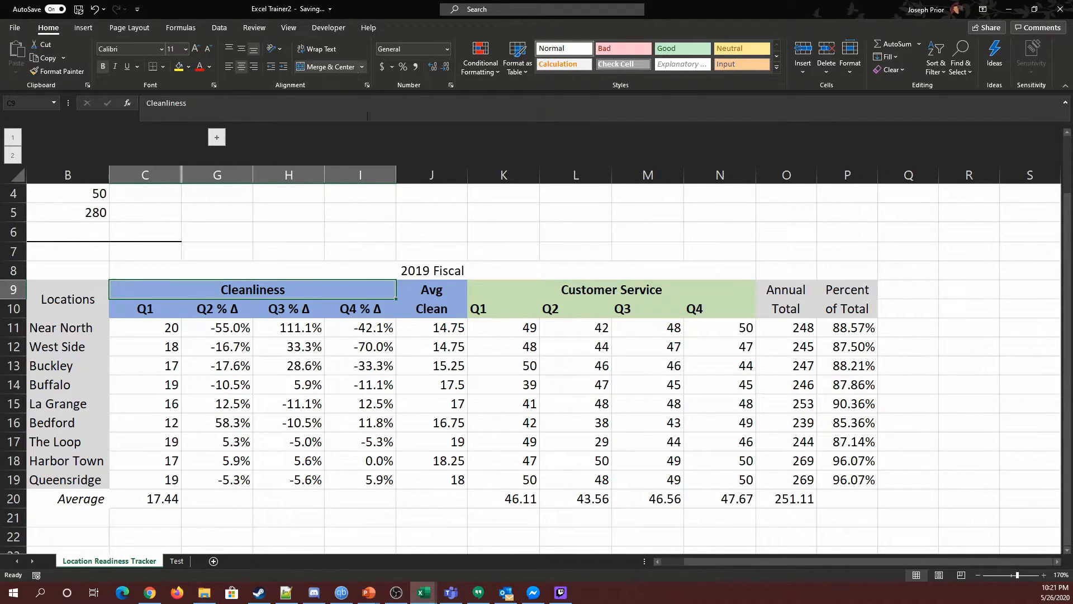
# Inspect the formulas behind the Q1, percentage change and Avg Clean cells in several rows.
pyautogui.click(165, 331)
pyautogui.click(225, 332)
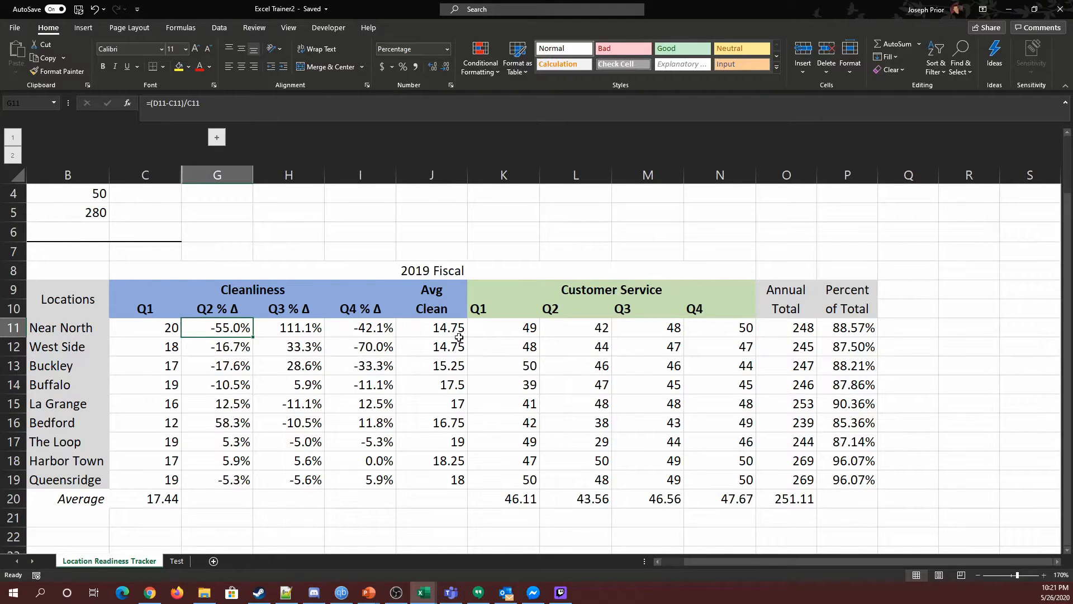
pyautogui.moveTo(163, 328); pyautogui.dragTo(363, 327)
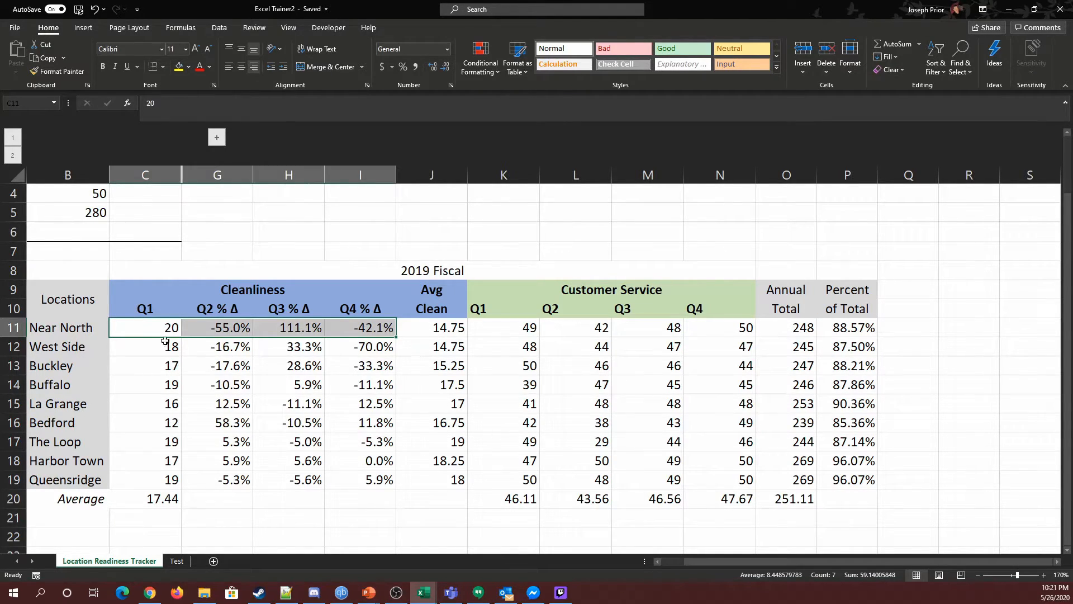
pyautogui.click(405, 332)
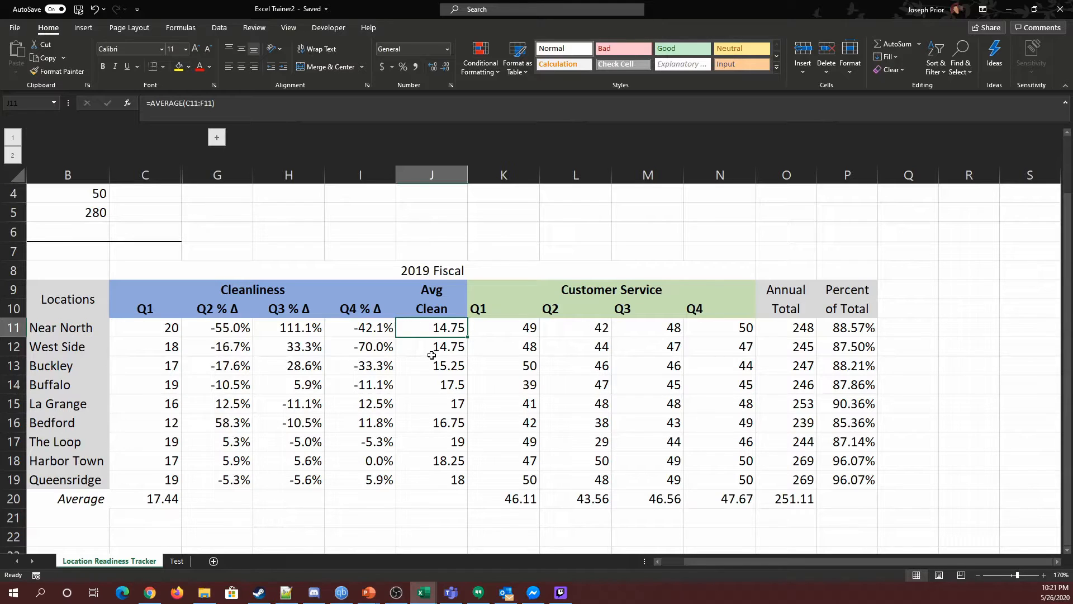
pyautogui.click(170, 334)
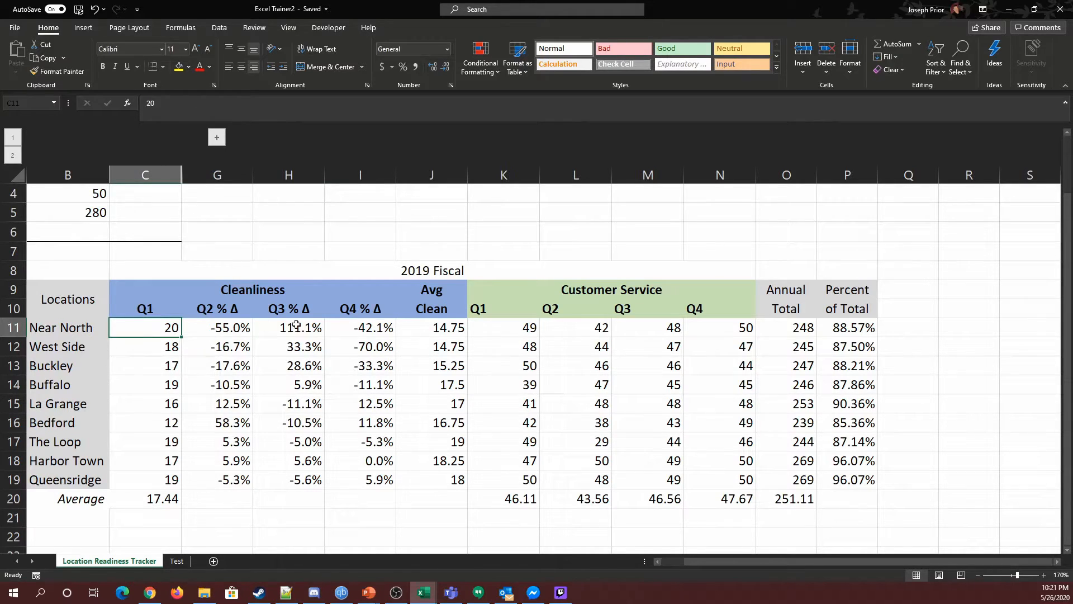
pyautogui.click(448, 330)
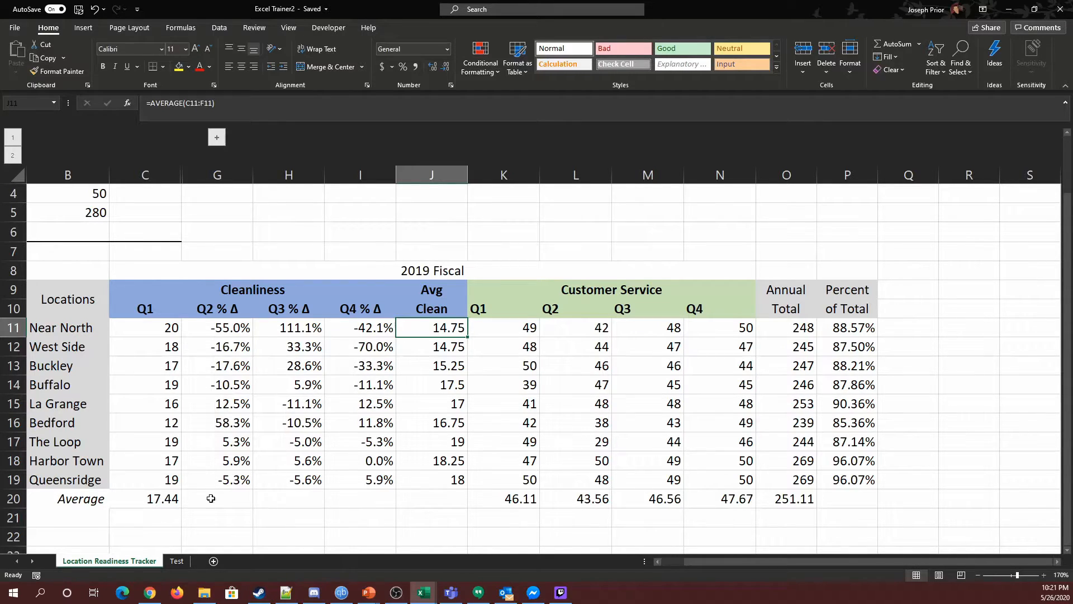
pyautogui.click(151, 442)
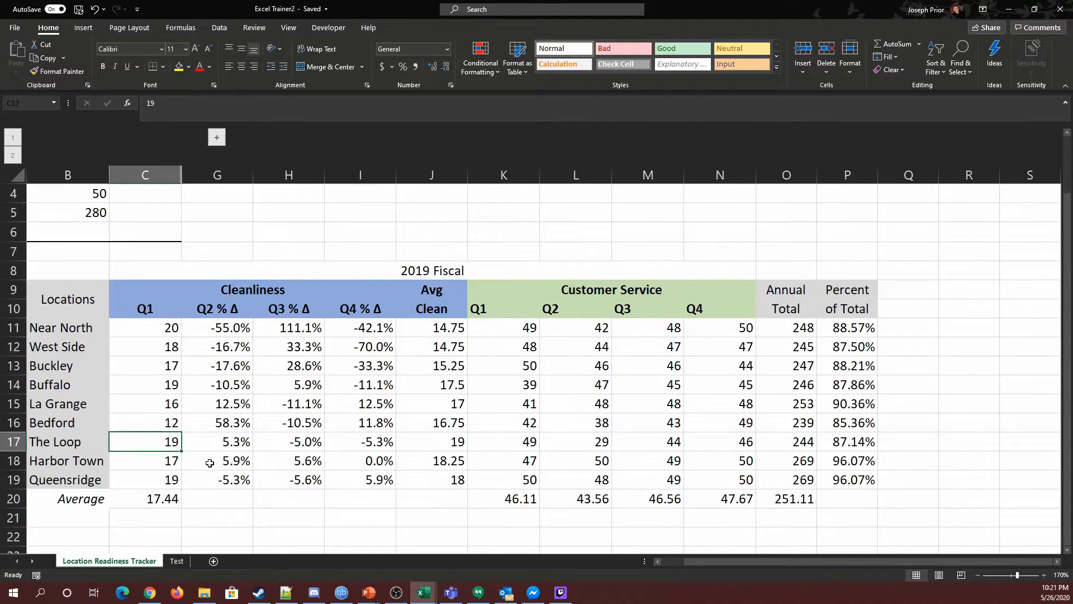
pyautogui.click(160, 460)
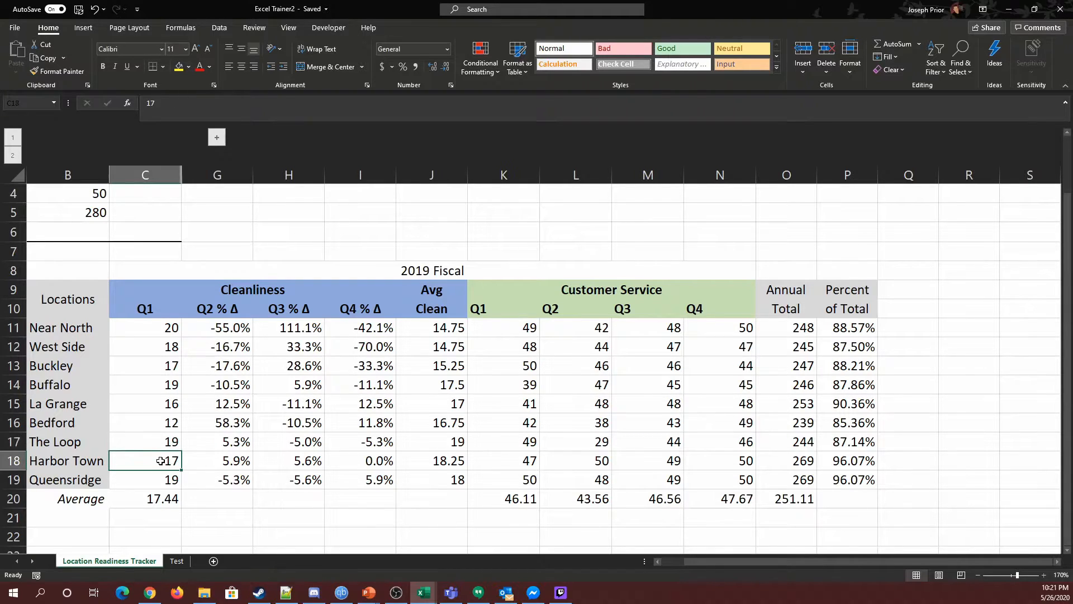
pyautogui.click(223, 440)
pyautogui.moveTo(223, 440); pyautogui.dragTo(456, 447)
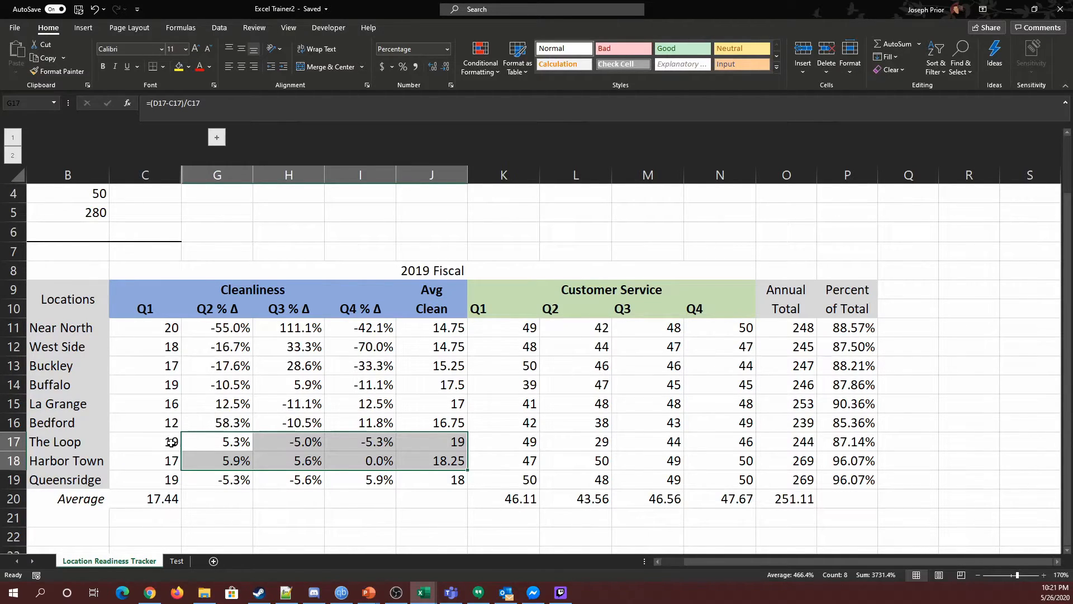
pyautogui.click(285, 444)
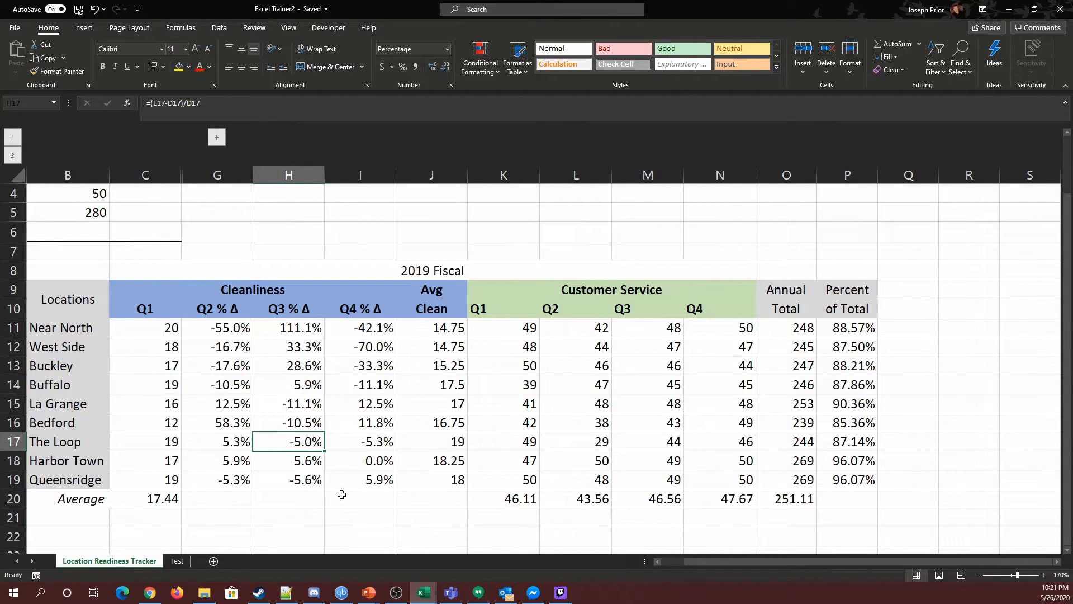
# Expand the grouped Cleanliness Q1–Q4 columns to check their values, then collapse the group again.
pyautogui.click(217, 137)
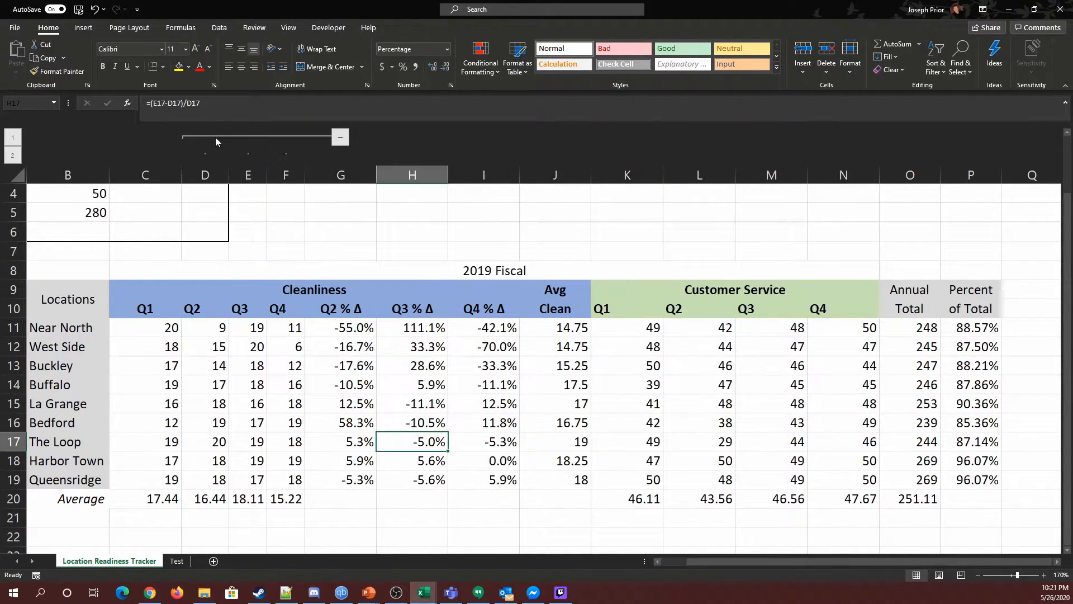
pyautogui.moveTo(184, 334); pyautogui.dragTo(287, 479)
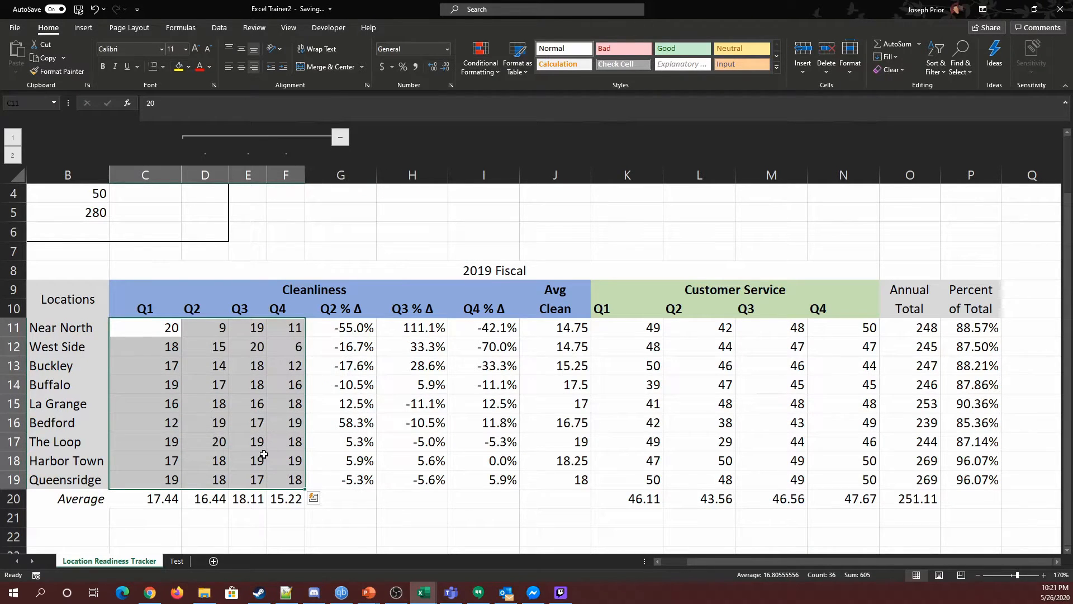
pyautogui.click(340, 137)
# Apply a Green - White - Red color scale to the percentage change cells G11:I19.
pyautogui.moveTo(213, 328); pyautogui.dragTo(380, 484)
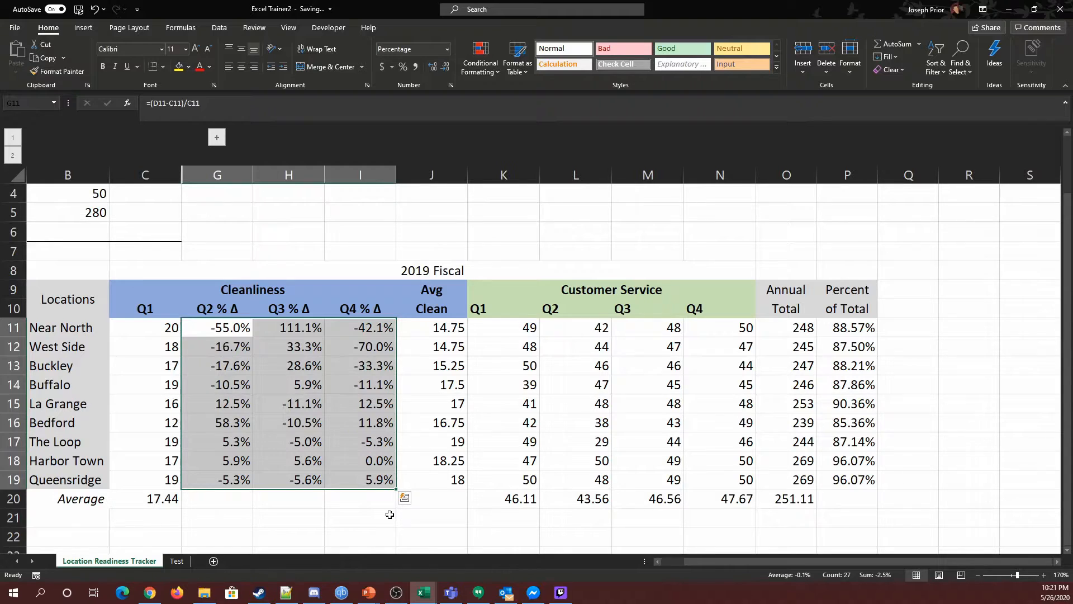
pyautogui.click(390, 514)
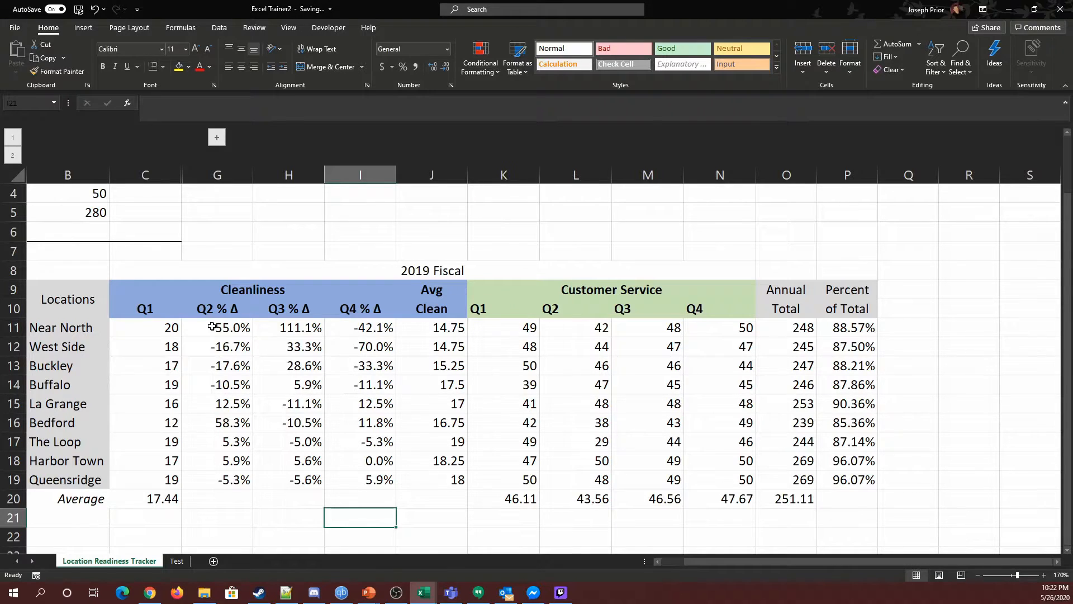
pyautogui.moveTo(212, 327); pyautogui.dragTo(337, 481)
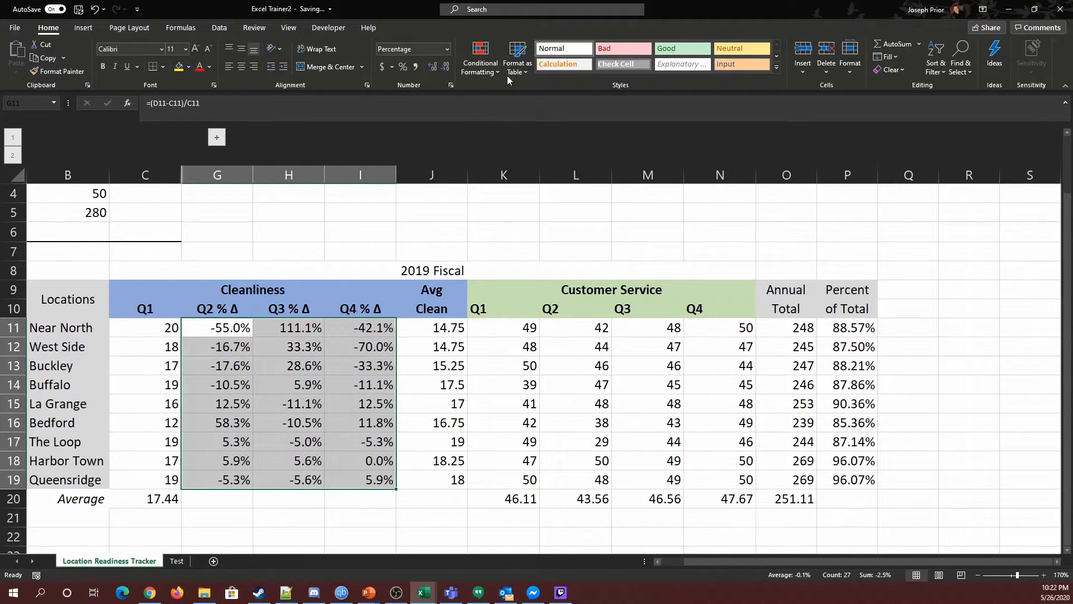
pyautogui.click(481, 56)
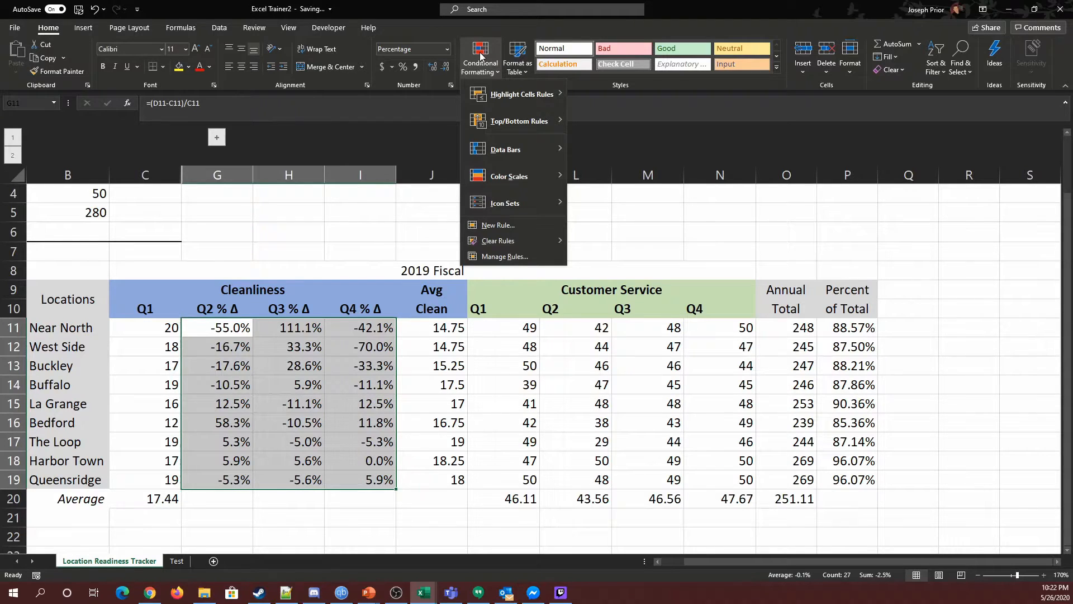
pyautogui.moveTo(493, 177)
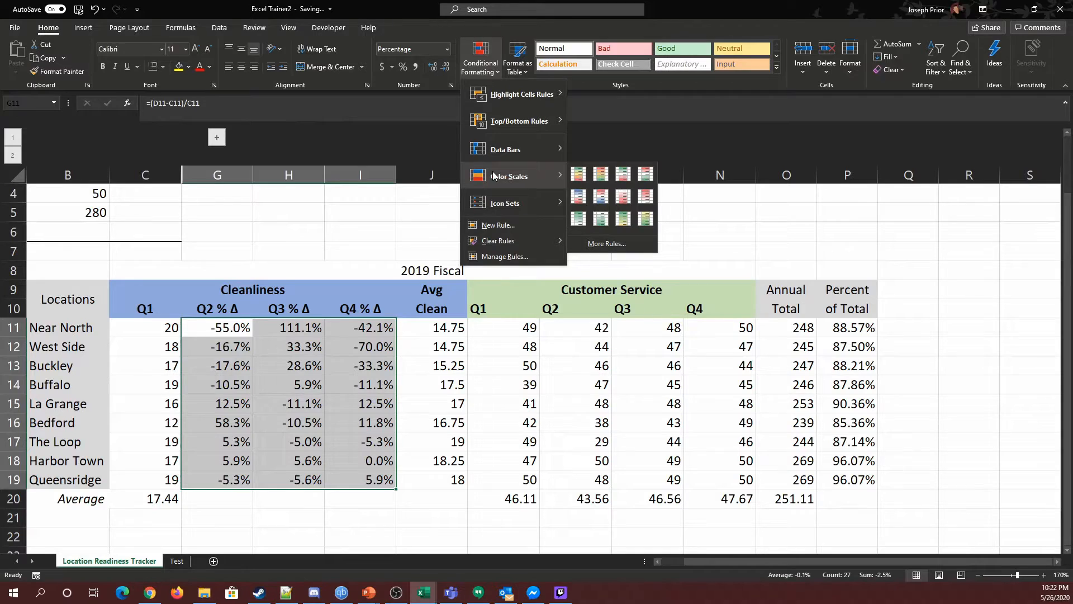
pyautogui.click(624, 176)
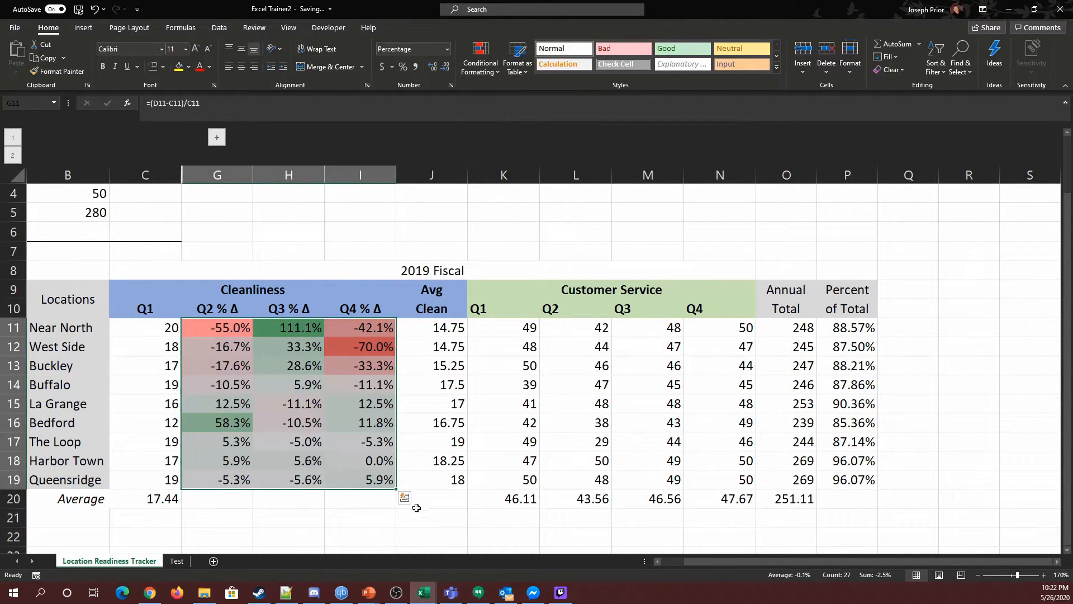
# Review the color-scaled percentage changes and Q1 values by selecting different cell ranges.
pyautogui.click(375, 520)
pyautogui.moveTo(219, 325); pyautogui.dragTo(341, 476)
pyautogui.click(297, 324)
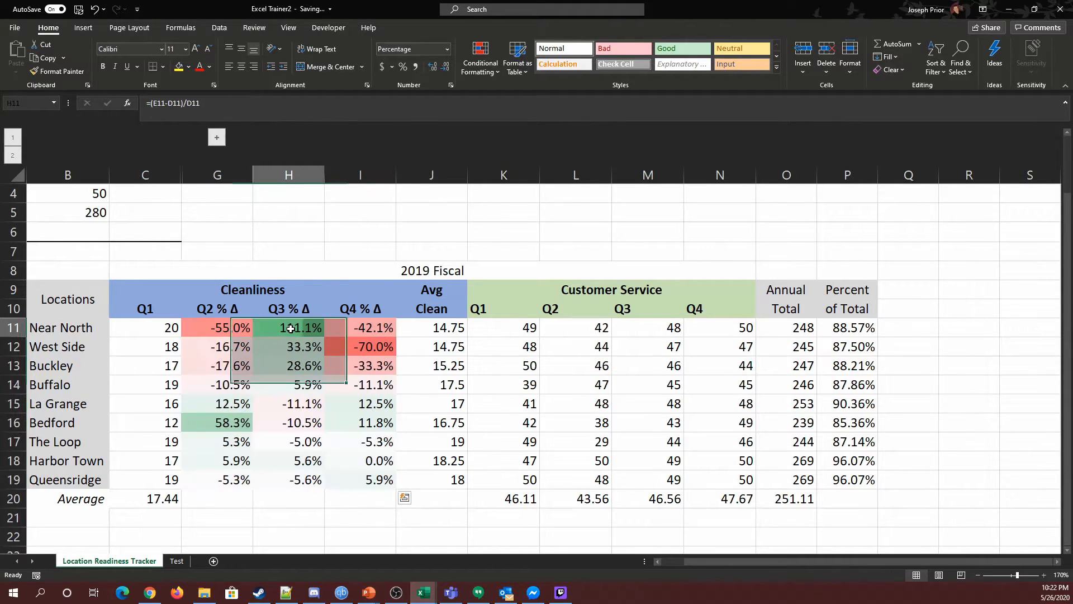
pyautogui.click(366, 348)
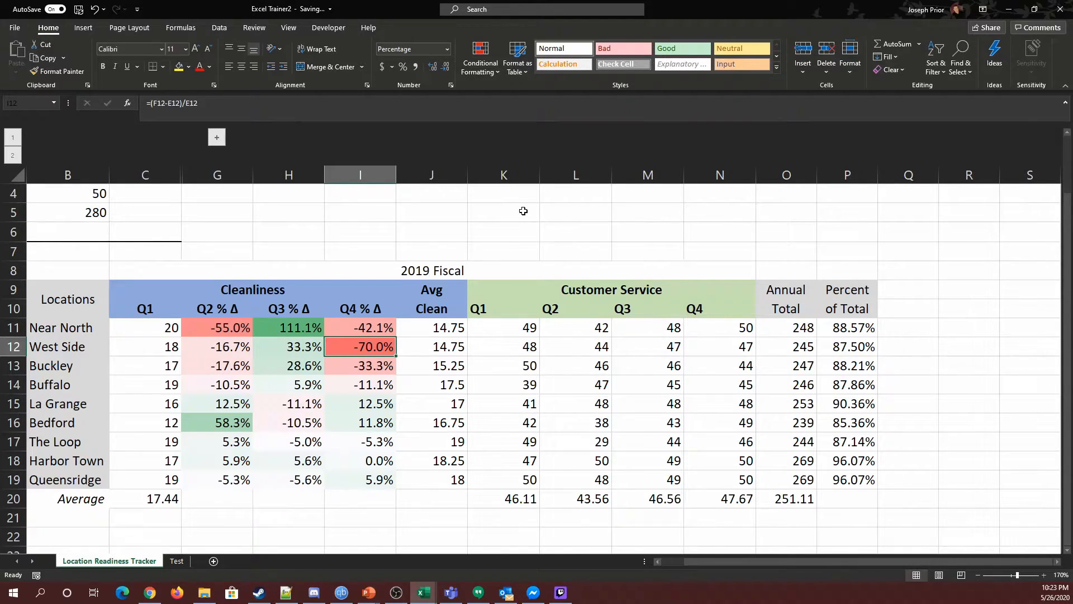
pyautogui.click(322, 328)
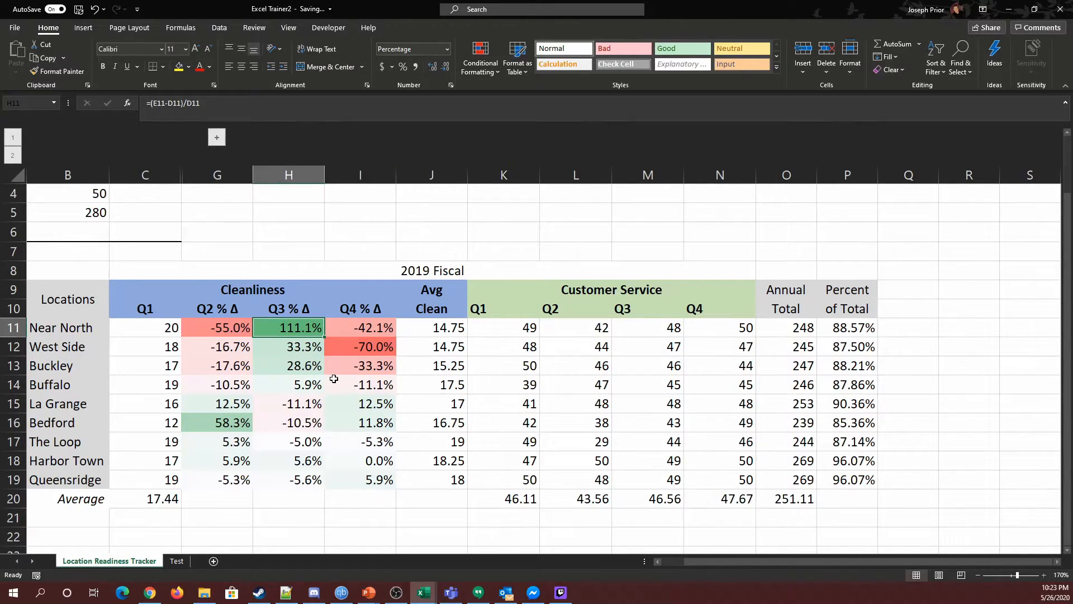
pyautogui.click(376, 345)
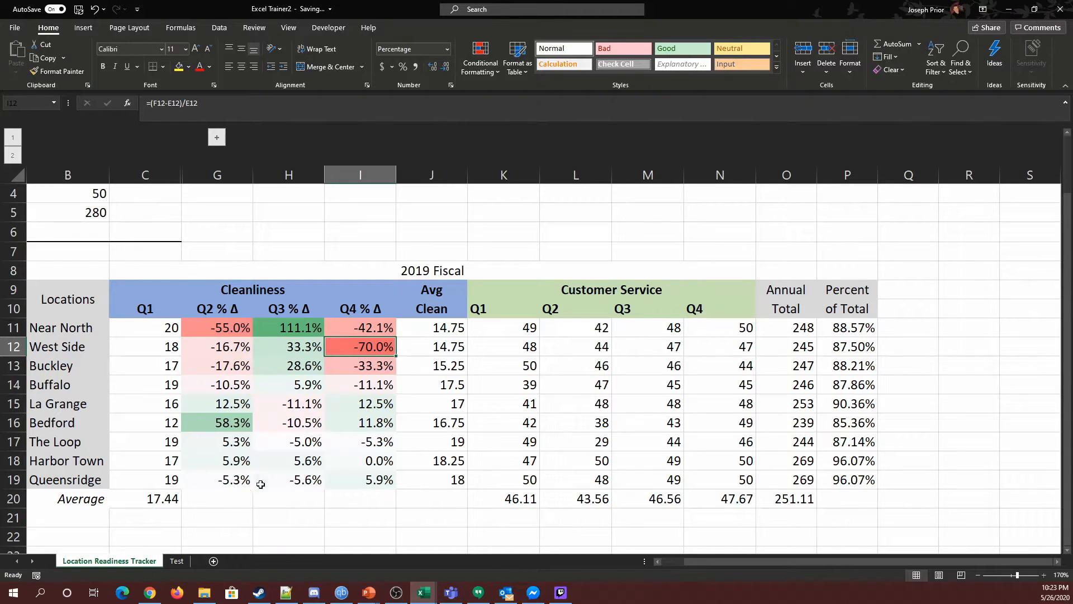
pyautogui.moveTo(232, 448); pyautogui.dragTo(356, 484)
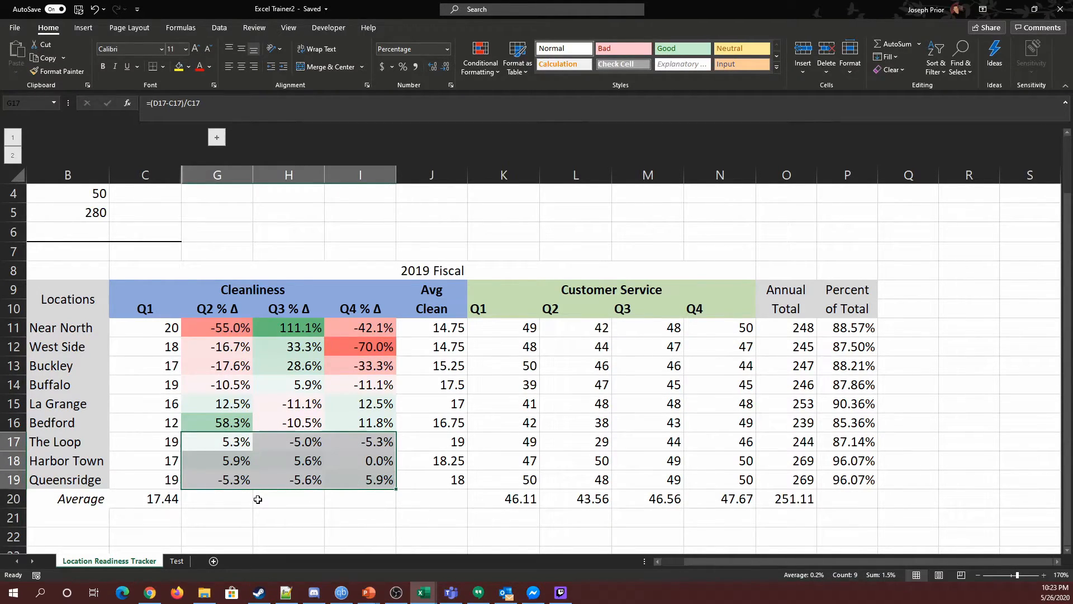
pyautogui.moveTo(234, 327); pyautogui.dragTo(358, 393)
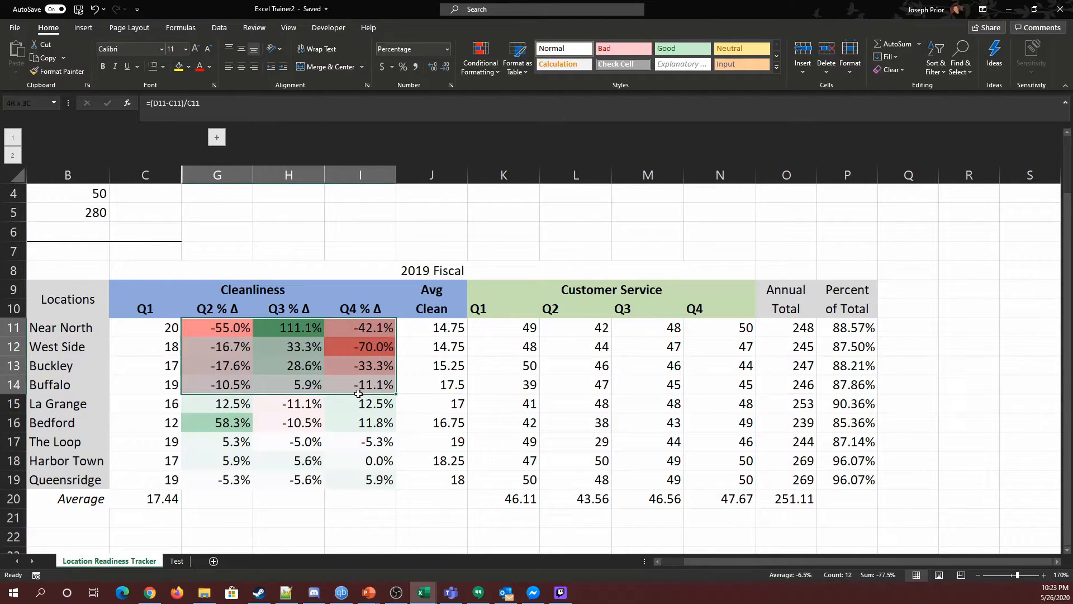
pyautogui.moveTo(233, 441); pyautogui.dragTo(353, 476)
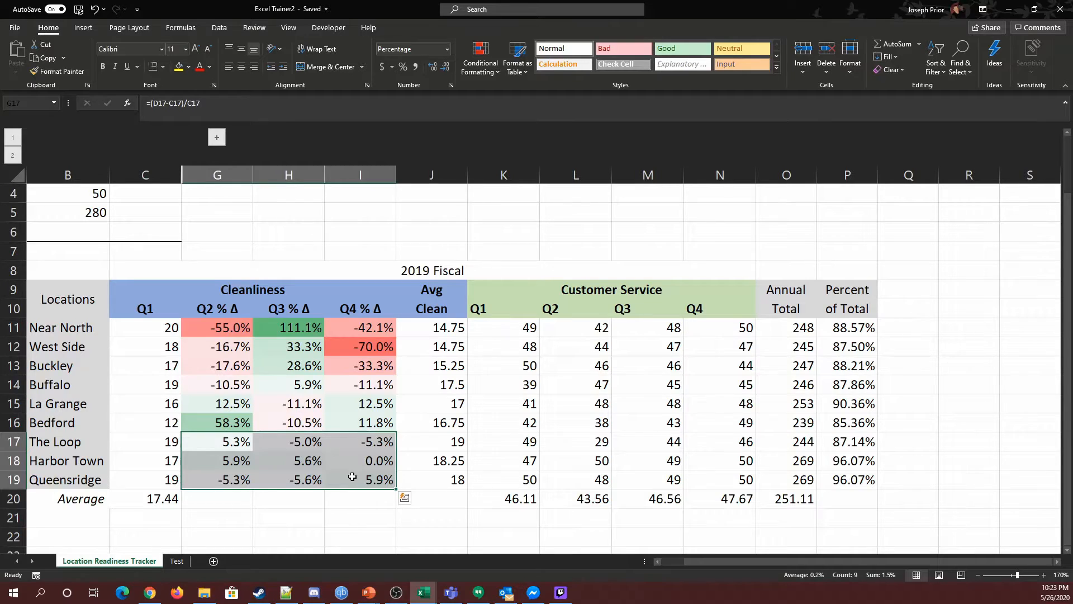
pyautogui.click(304, 402)
pyautogui.click(346, 425)
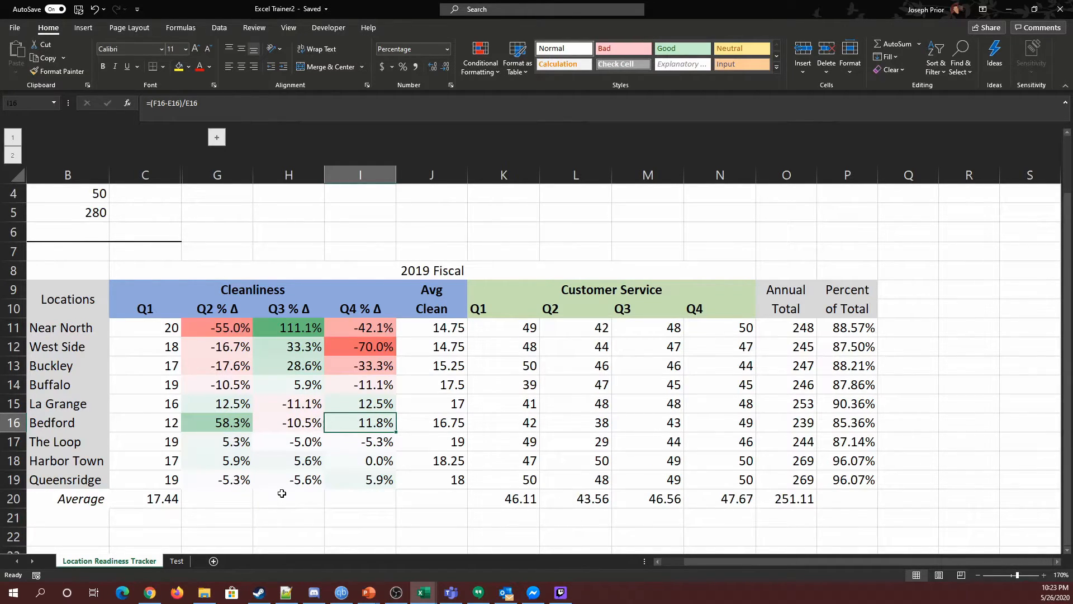
pyautogui.moveTo(216, 329); pyautogui.dragTo(344, 479)
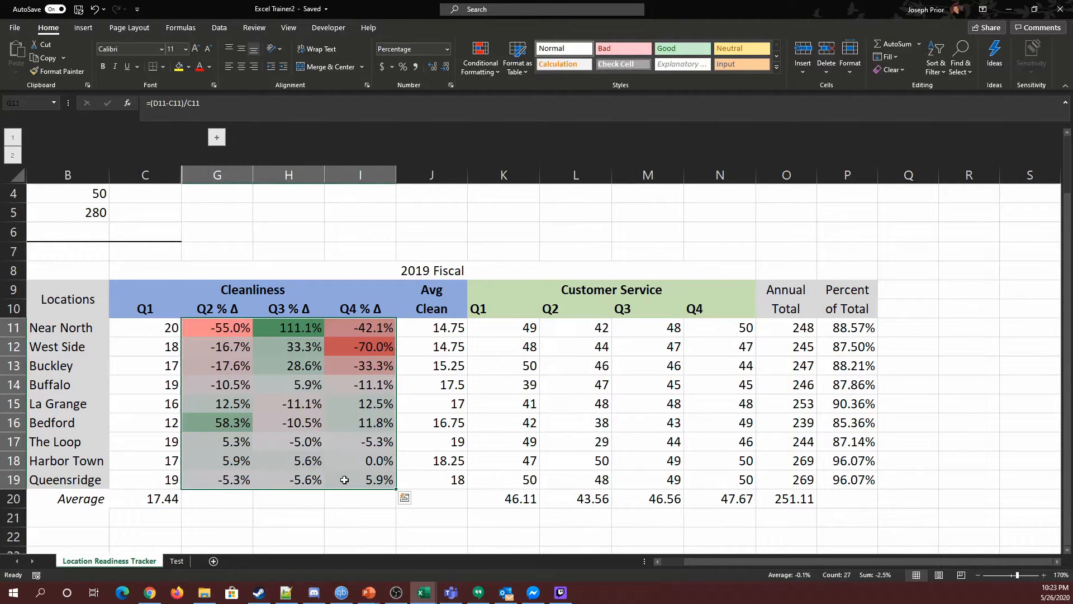
pyautogui.click(299, 512)
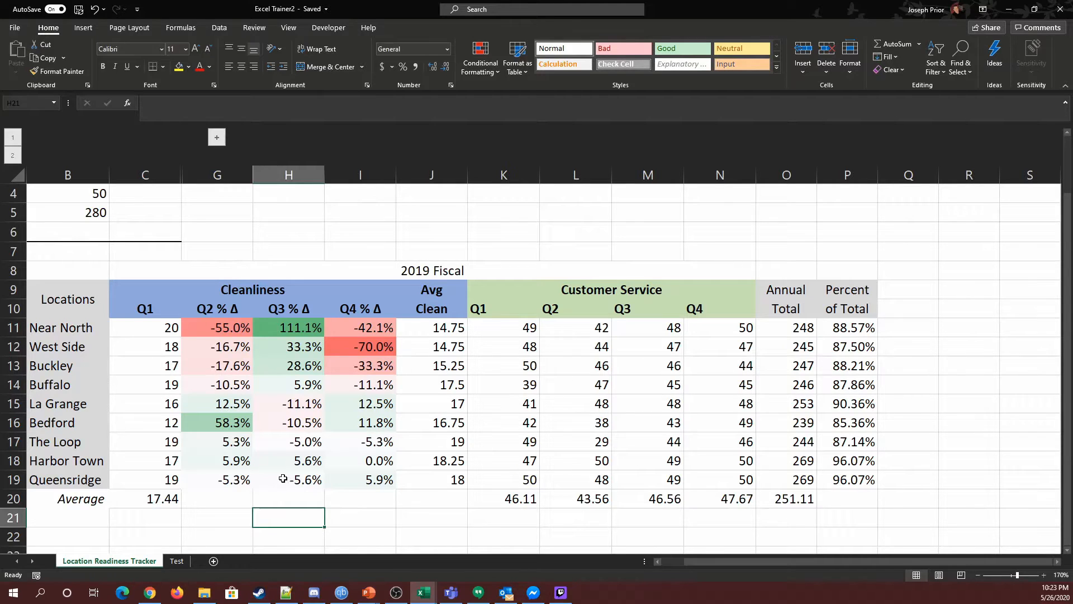
pyautogui.moveTo(227, 327)
pyautogui.mouseDown()
pyautogui.moveTo(241, 421)
pyautogui.moveTo(356, 481)
pyautogui.mouseUp()
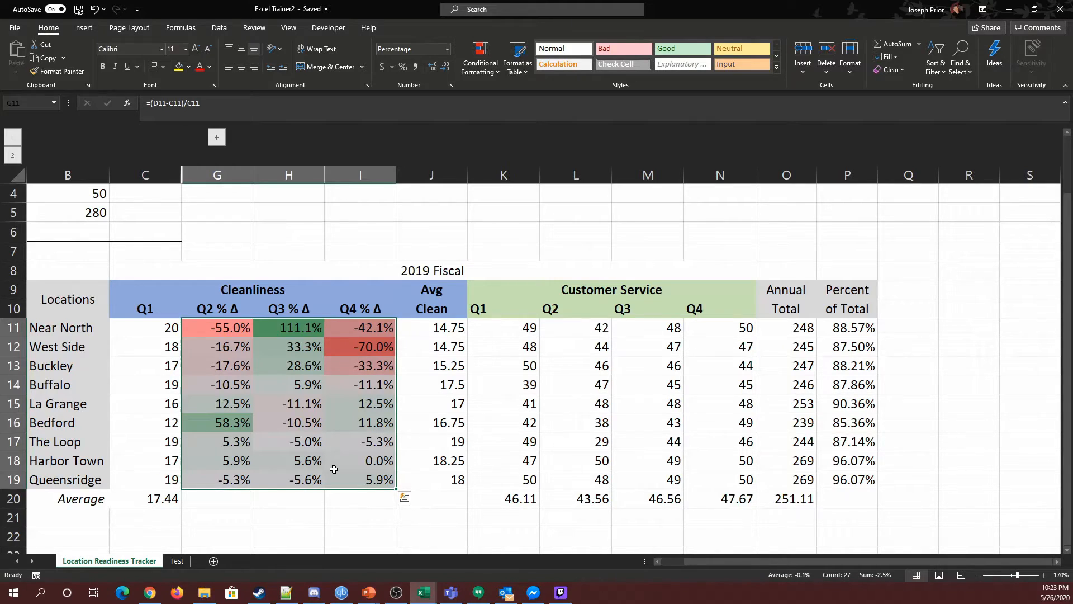
pyautogui.click(241, 517)
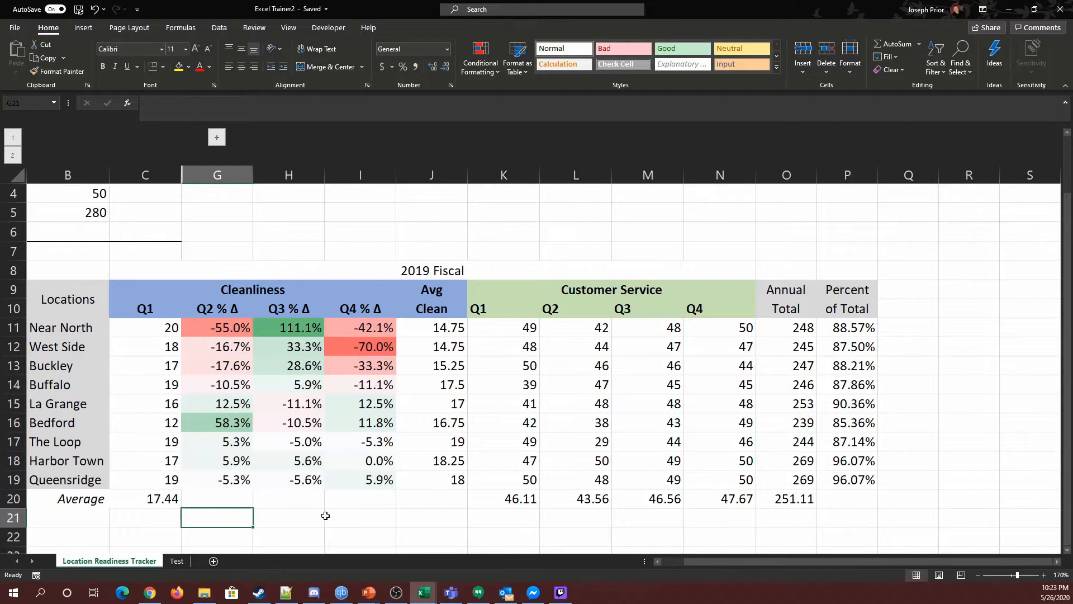
pyautogui.moveTo(216, 326); pyautogui.dragTo(356, 485)
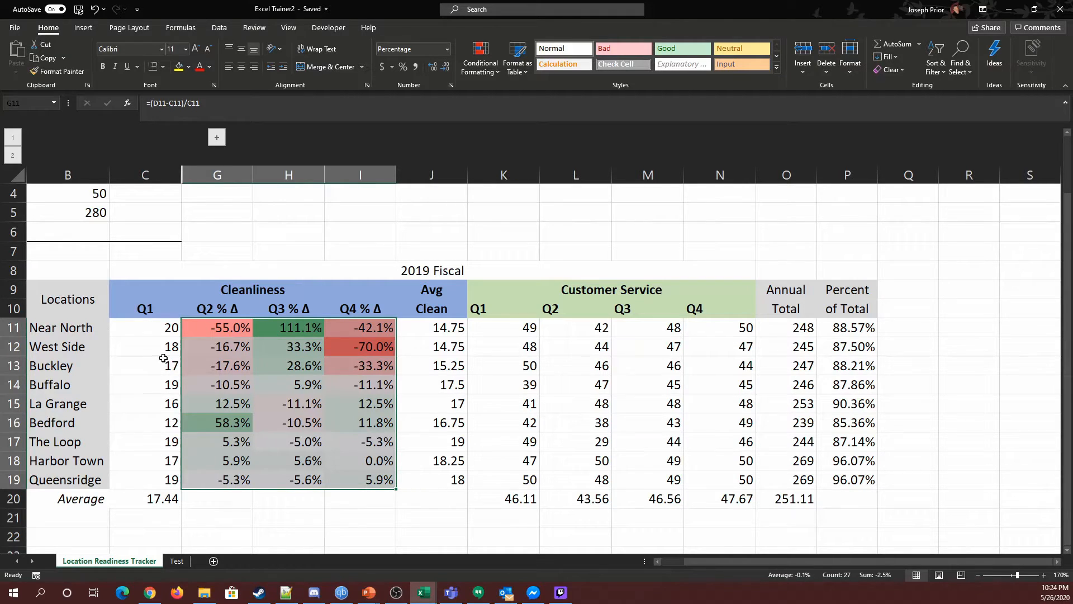
pyautogui.moveTo(155, 330); pyautogui.dragTo(167, 498)
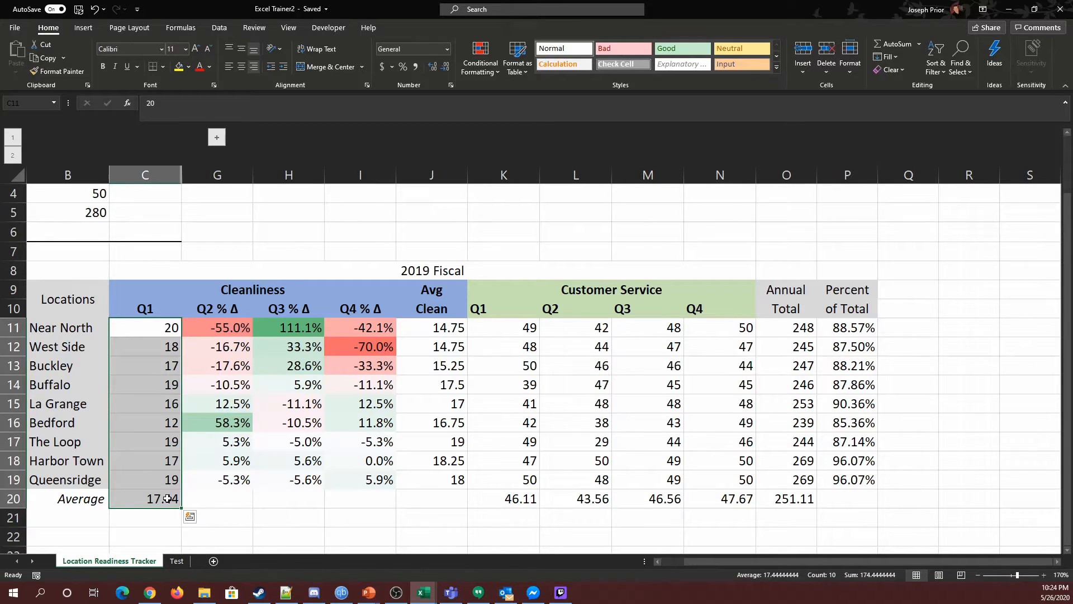
# Review the location names, percentage change cells and Q1 values by selecting individual cells and ranges.
pyautogui.click(246, 496)
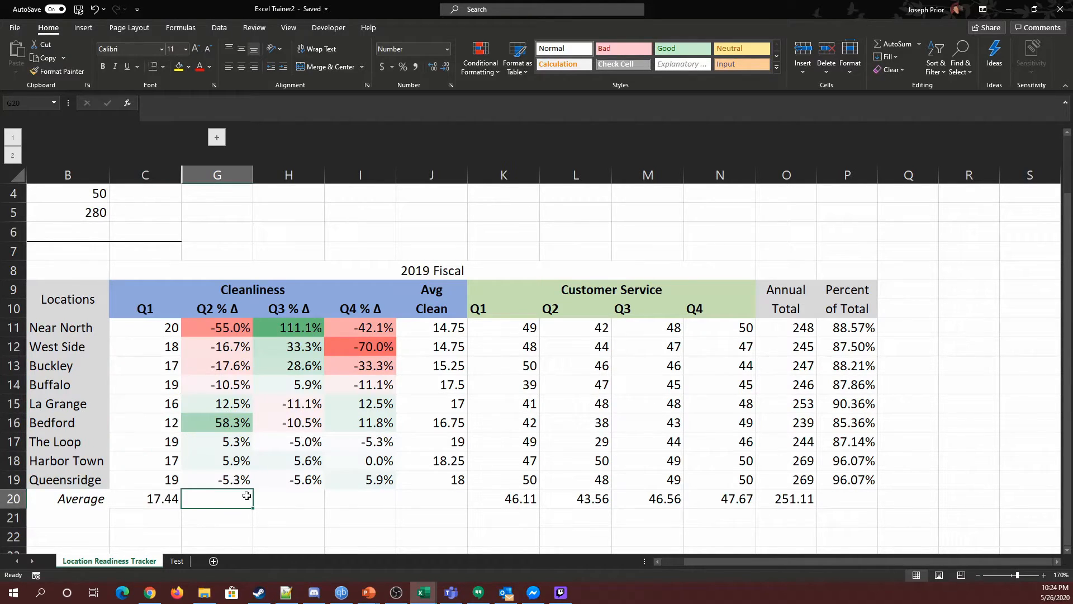
pyautogui.click(61, 444)
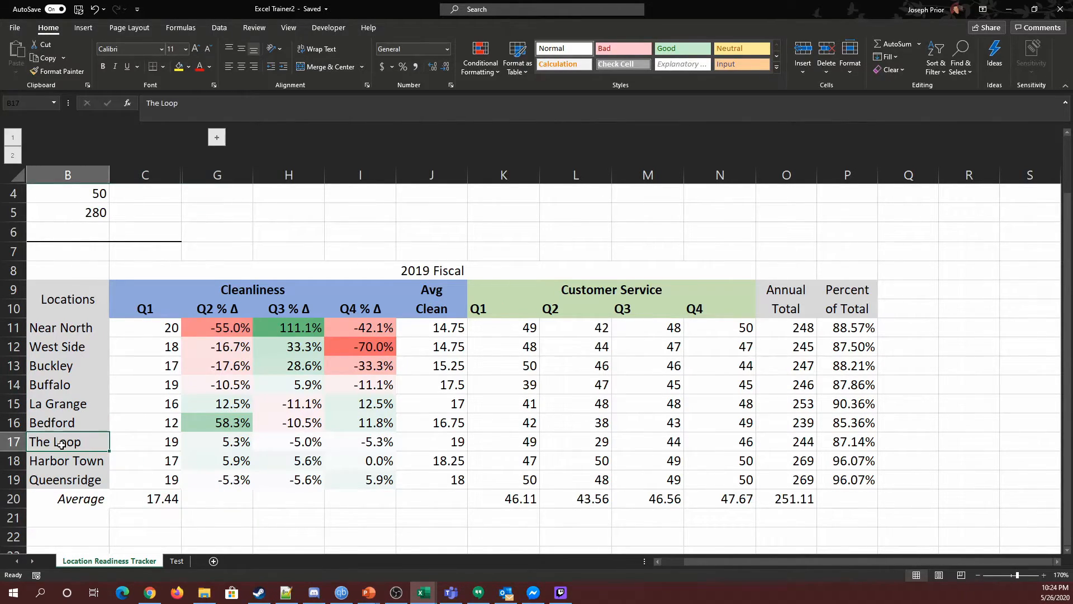
pyautogui.click(63, 465)
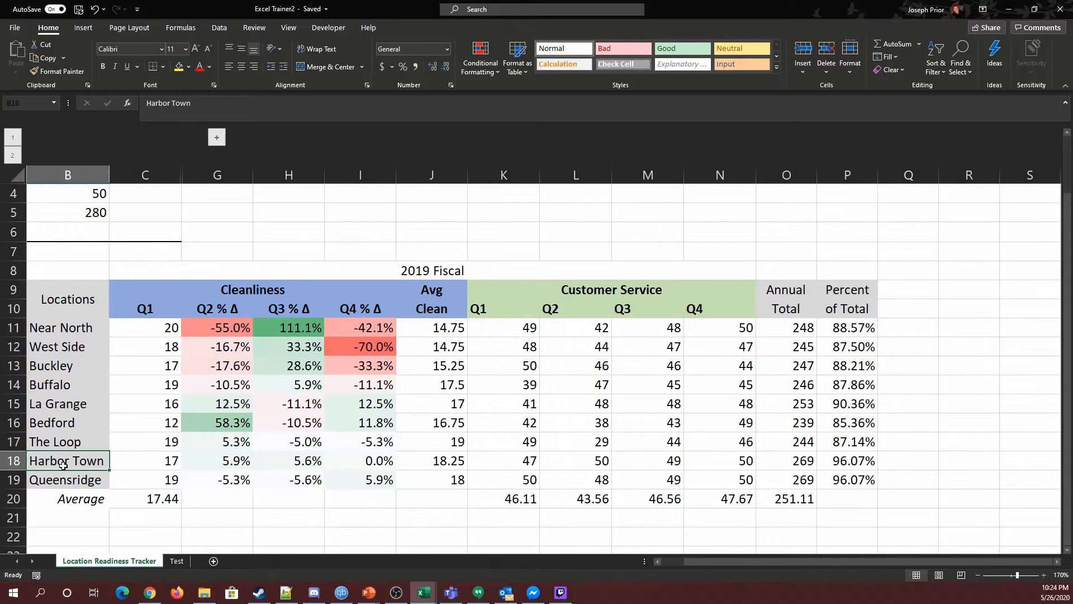
pyautogui.click(72, 484)
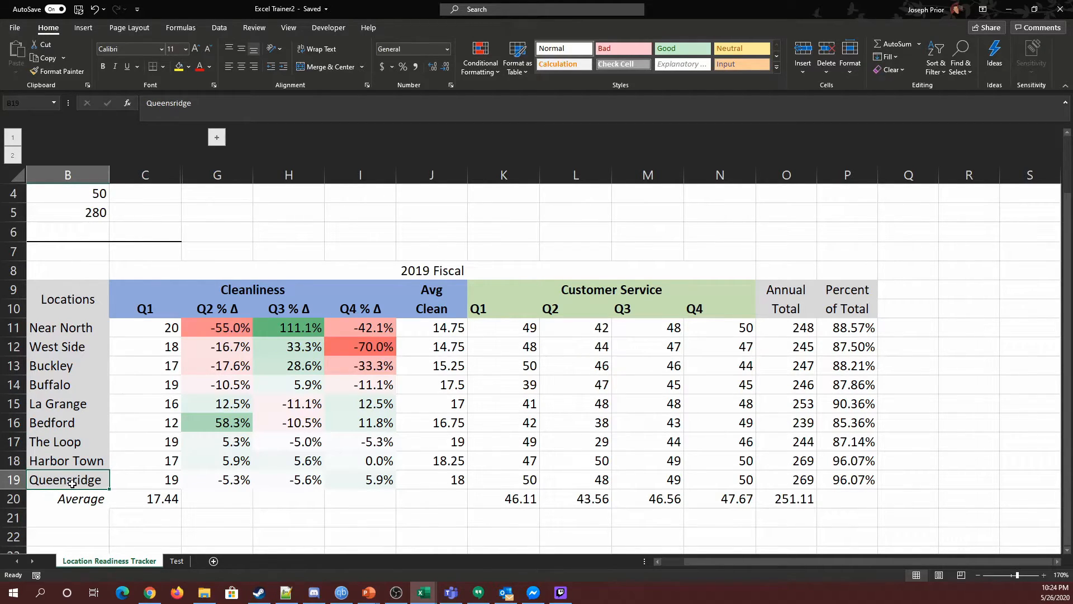
pyautogui.click(72, 346)
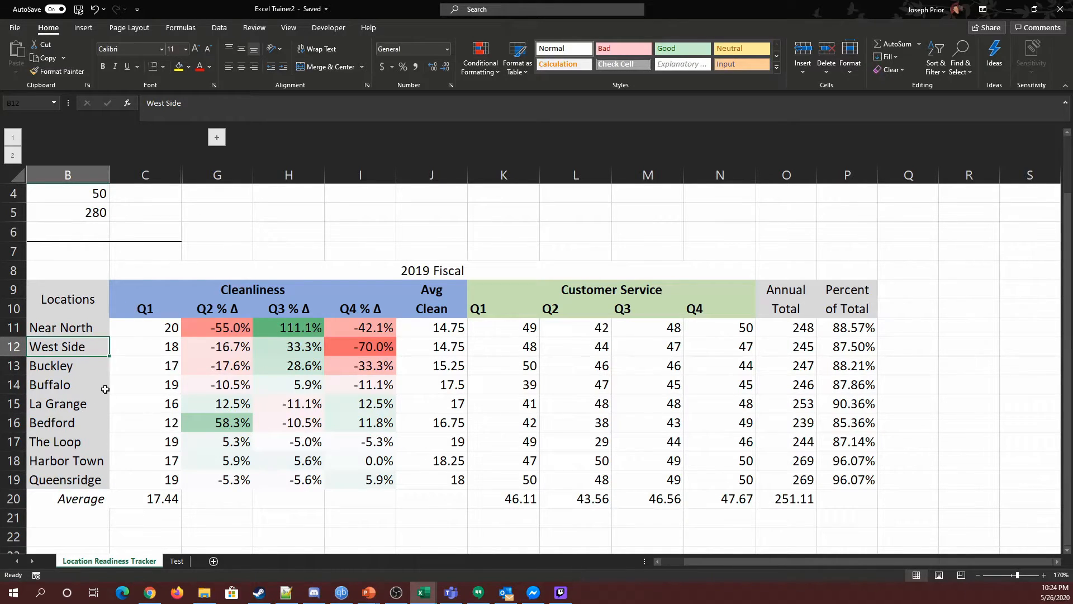
pyautogui.click(69, 367)
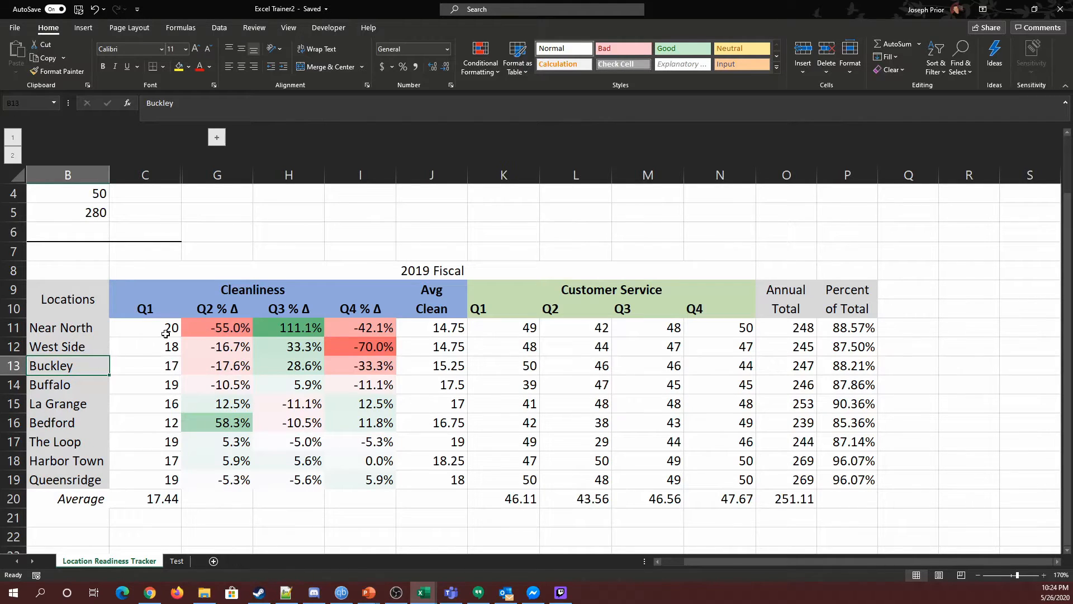
pyautogui.moveTo(211, 331); pyautogui.dragTo(365, 364)
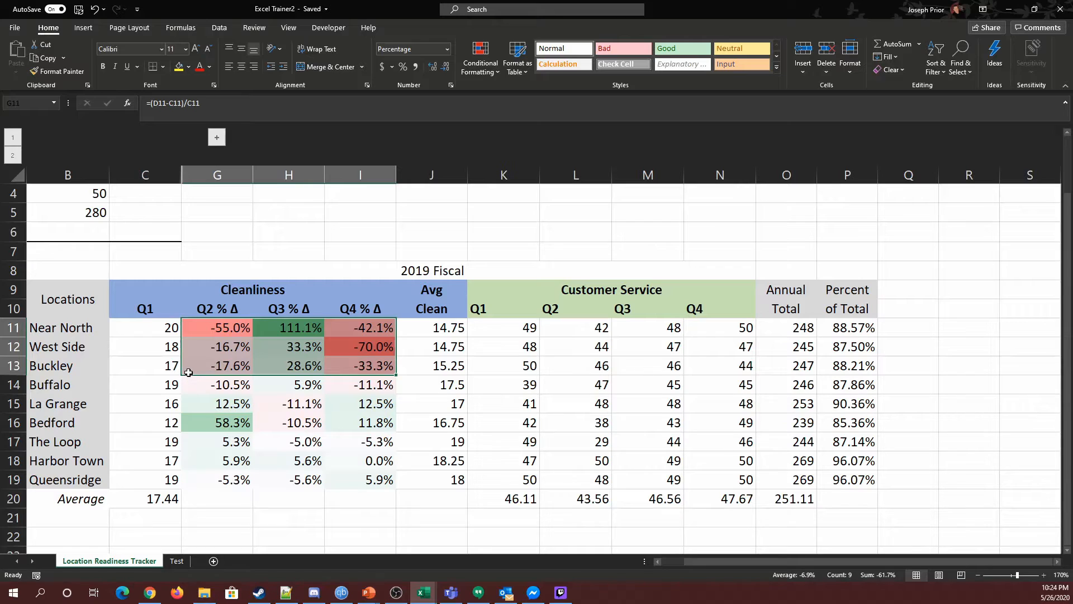
pyautogui.moveTo(199, 445); pyautogui.dragTo(363, 482)
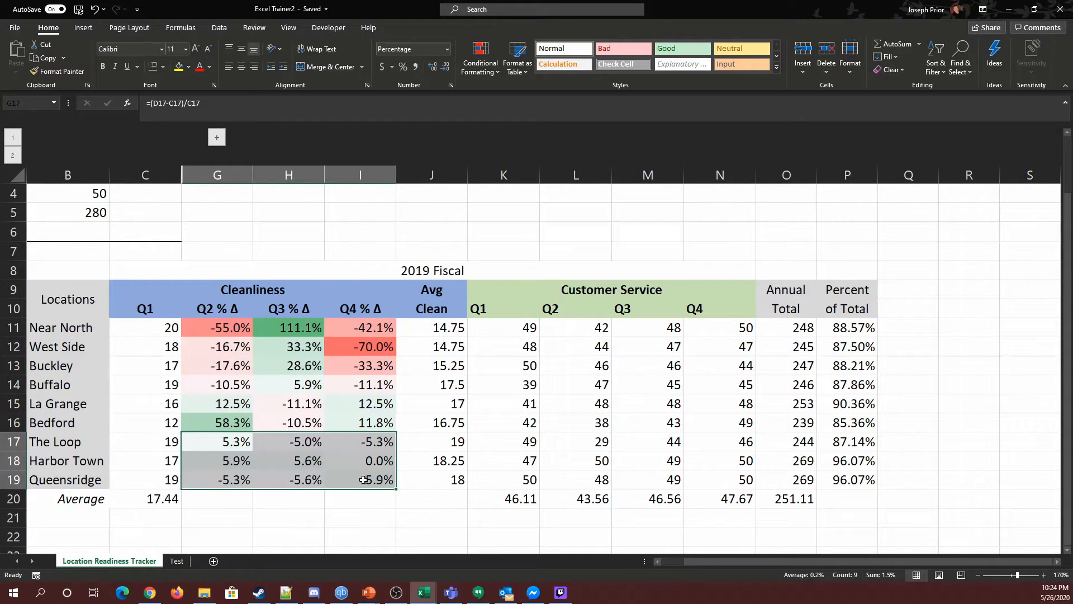
pyautogui.click(247, 518)
pyautogui.moveTo(204, 444); pyautogui.dragTo(363, 484)
pyautogui.click(240, 329)
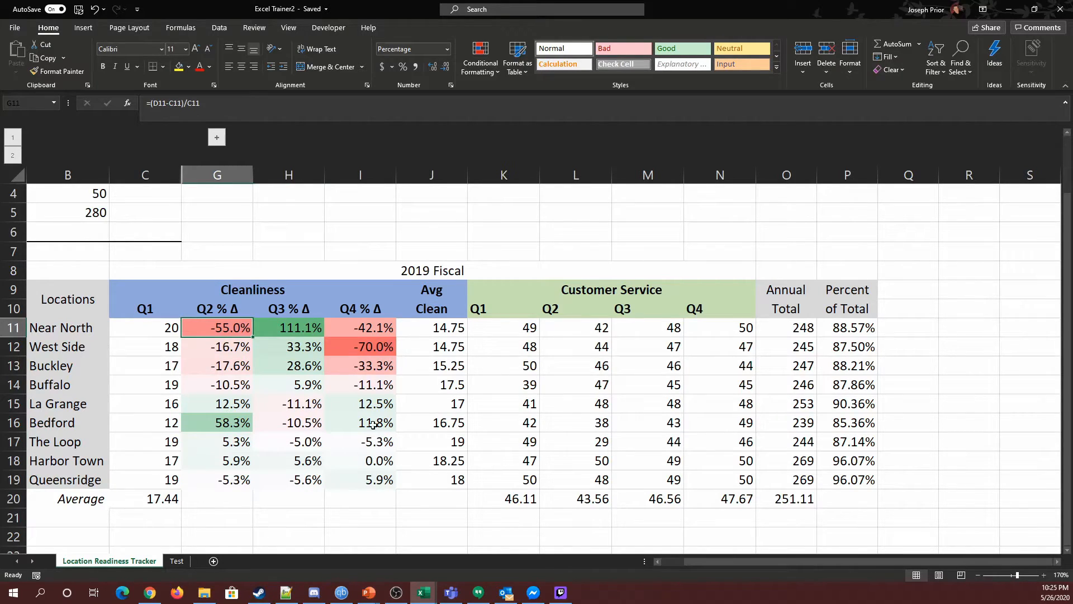
pyautogui.click(372, 350)
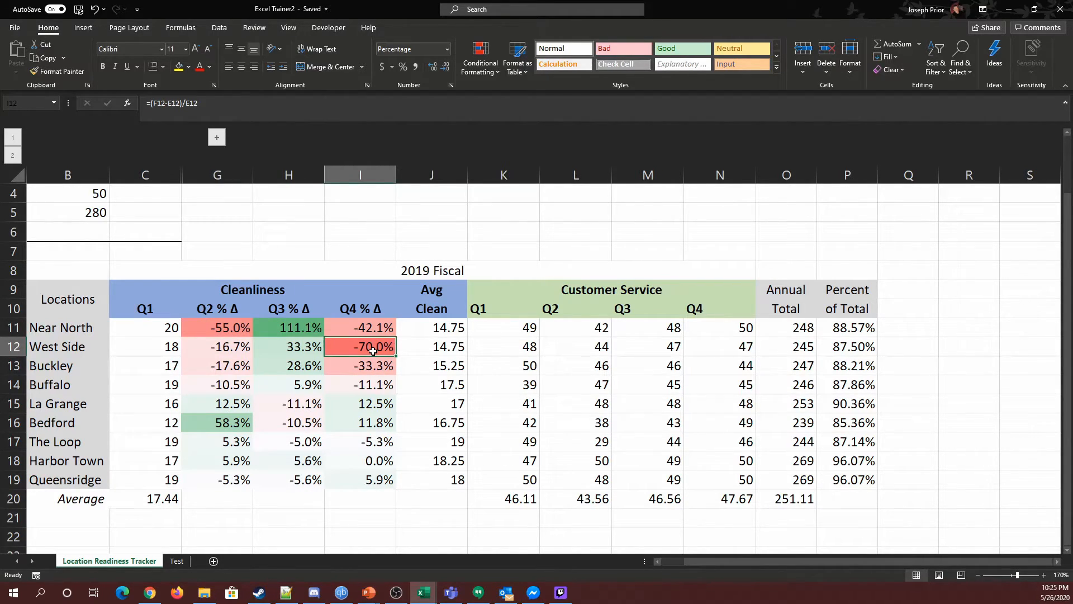
pyautogui.moveTo(215, 329); pyautogui.dragTo(357, 481)
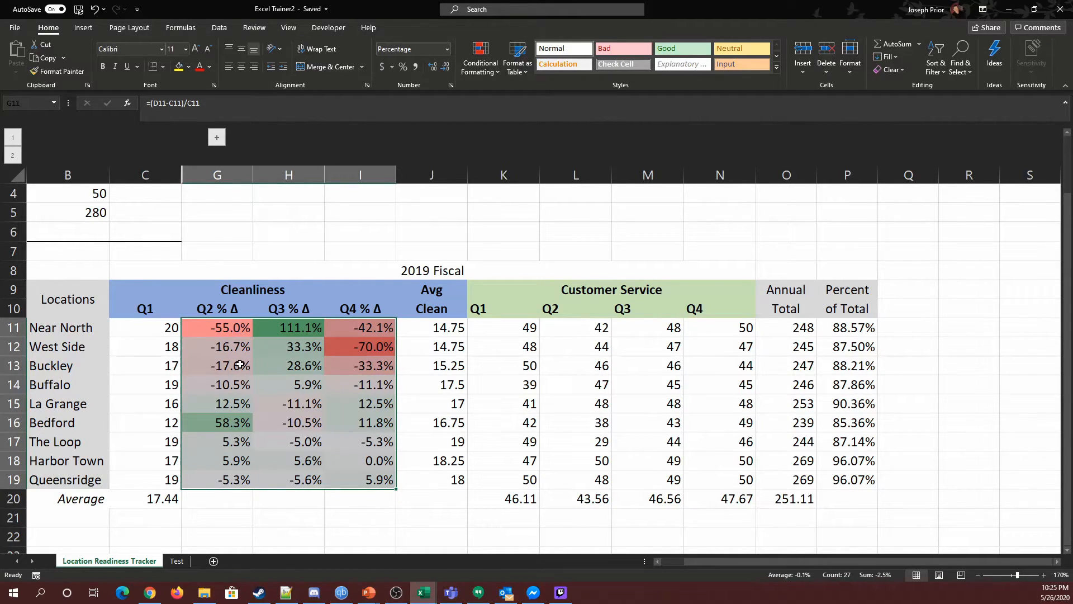
pyautogui.click(313, 499)
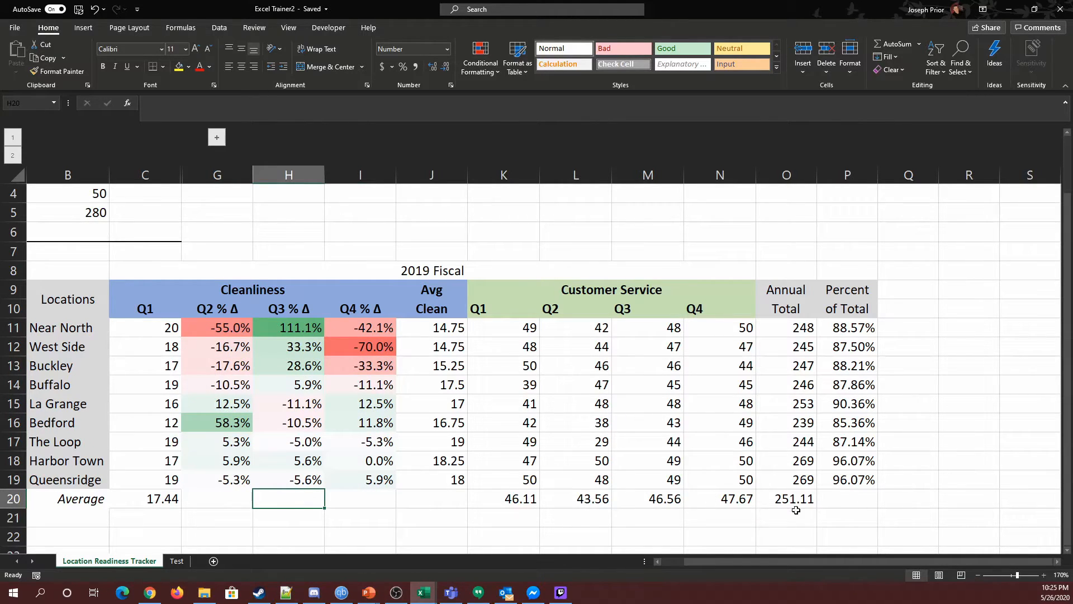
# Zoom out slightly and compare the Cleanliness Q1 and percentage change rows against the Customer Service quarter values.
pyautogui.click(978, 575)
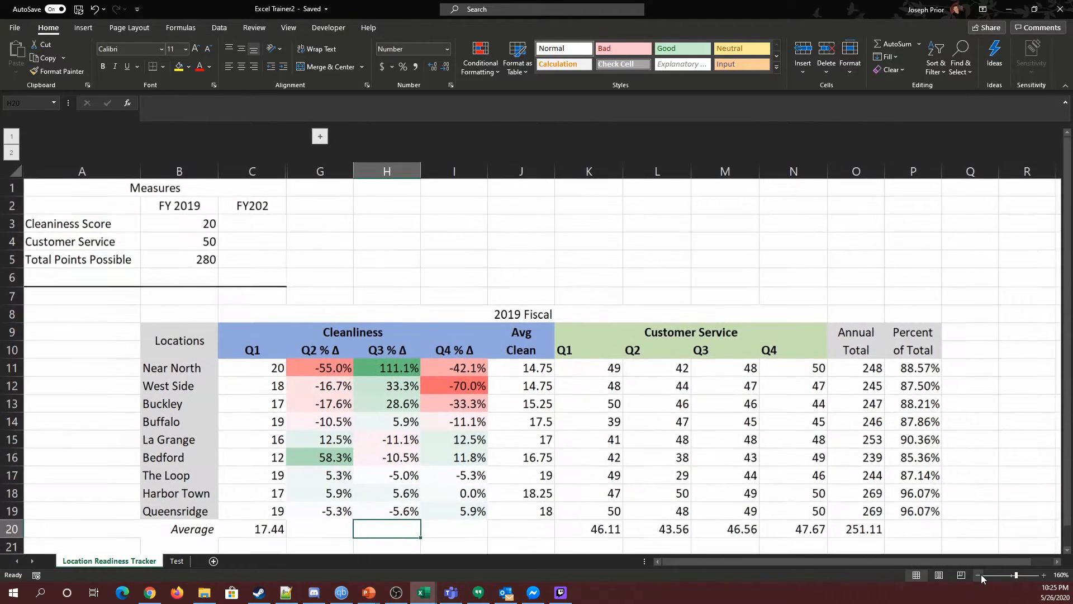
pyautogui.scroll(-1, 687, 458)
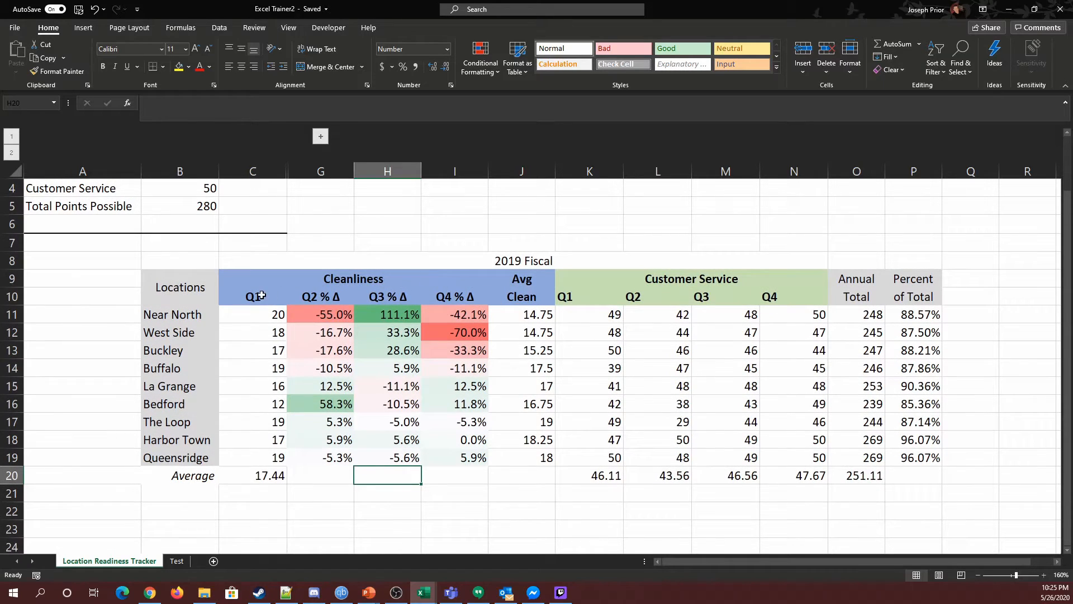
pyautogui.moveTo(233, 279); pyautogui.dragTo(550, 462)
pyautogui.moveTo(671, 287); pyautogui.dragTo(730, 474)
pyautogui.click(726, 240)
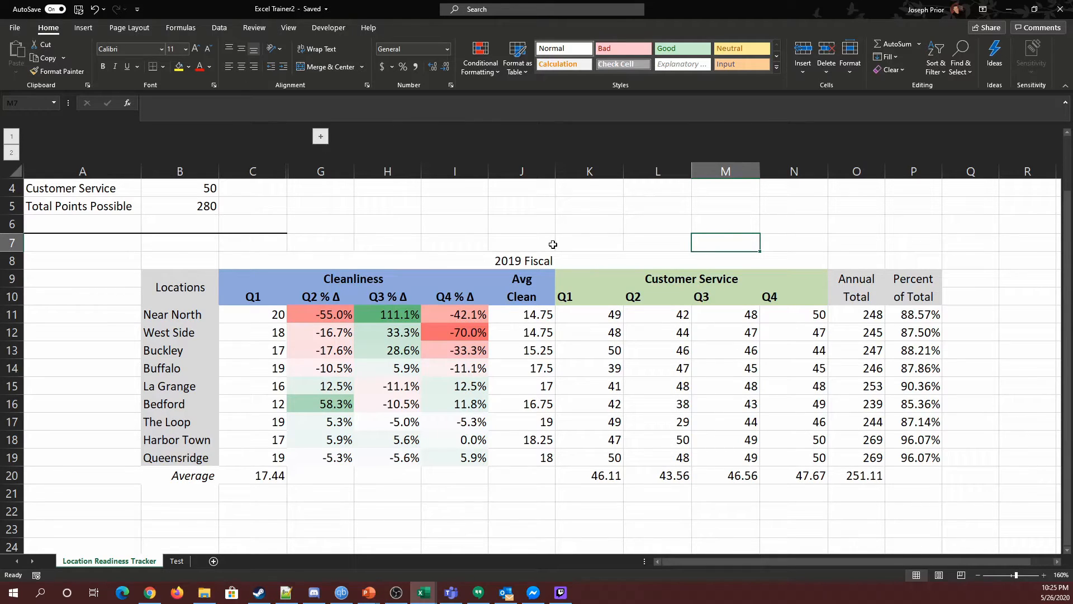
pyautogui.moveTo(305, 317); pyautogui.dragTo(447, 456)
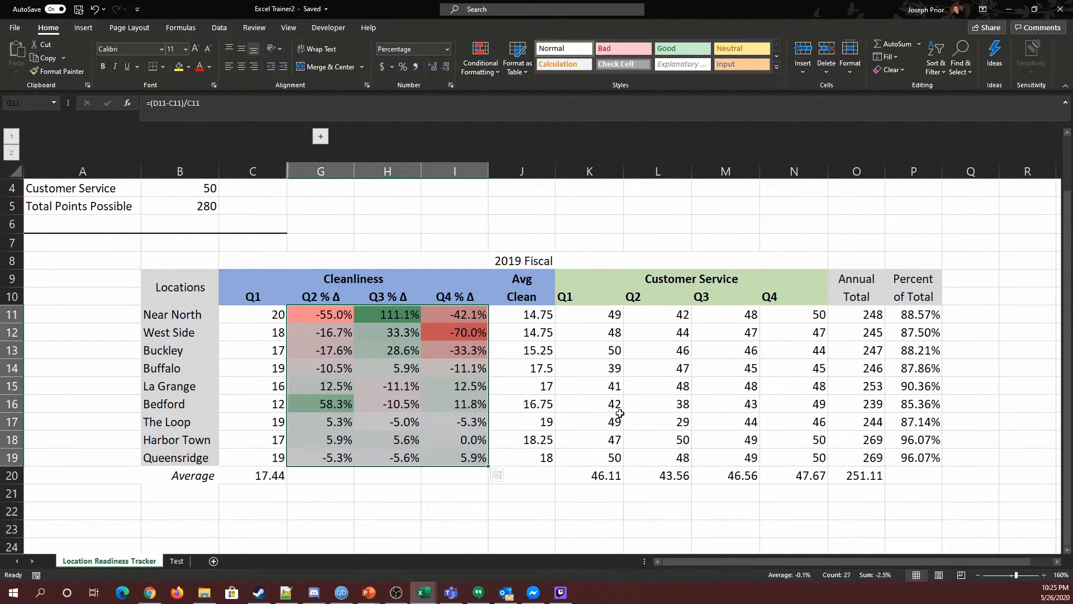
pyautogui.moveTo(596, 316); pyautogui.dragTo(786, 459)
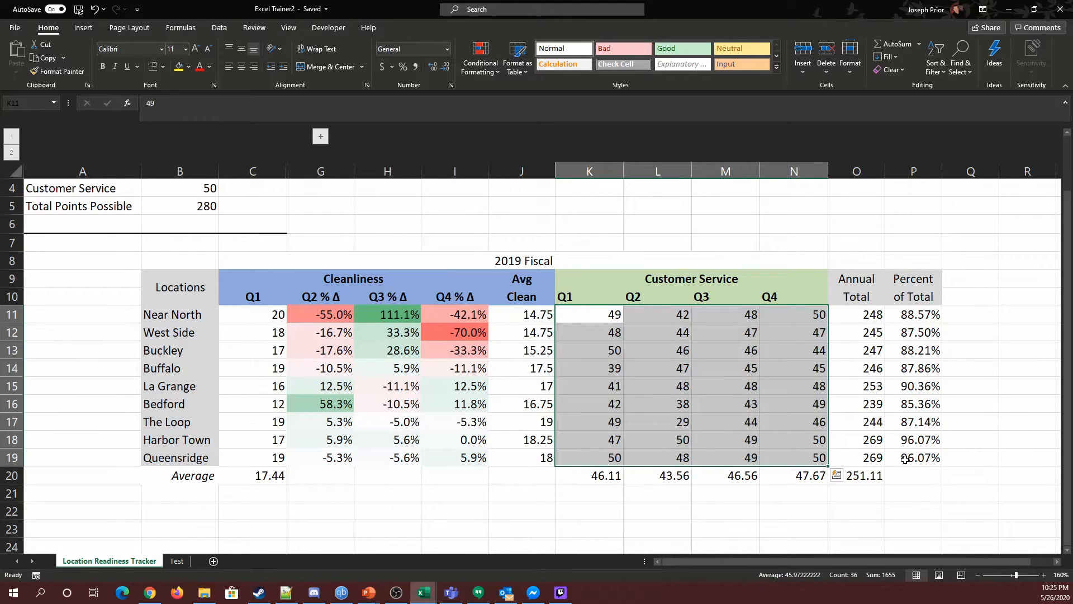
pyautogui.moveTo(593, 317); pyautogui.dragTo(774, 452)
pyautogui.moveTo(254, 320); pyautogui.dragTo(467, 455)
pyautogui.click(455, 512)
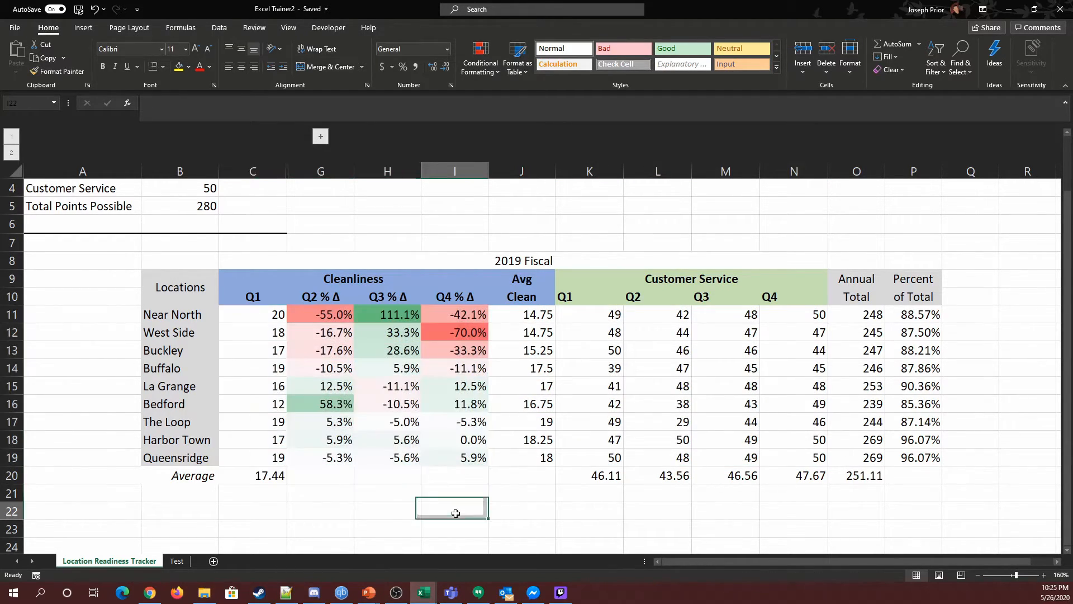
pyautogui.moveTo(255, 316); pyautogui.dragTo(463, 319)
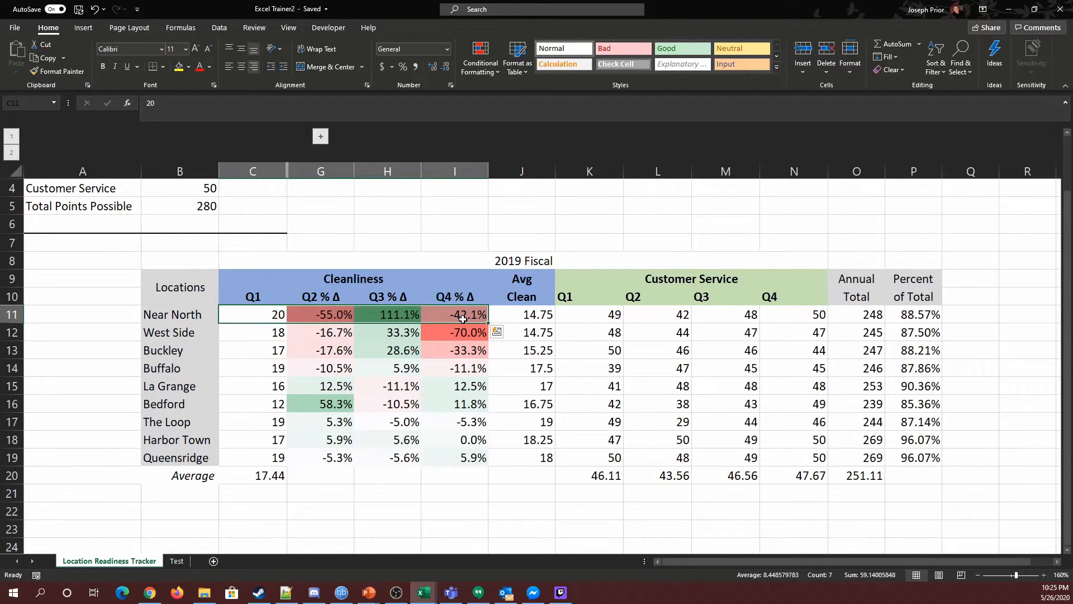
pyautogui.moveTo(249, 459); pyautogui.dragTo(468, 458)
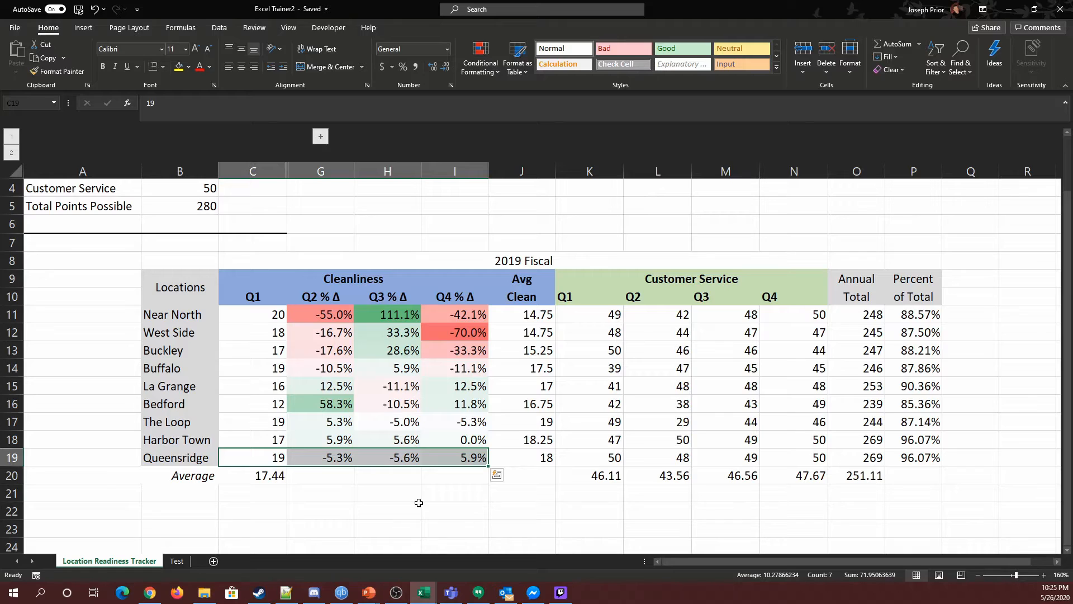
pyautogui.moveTo(256, 314); pyautogui.dragTo(467, 458)
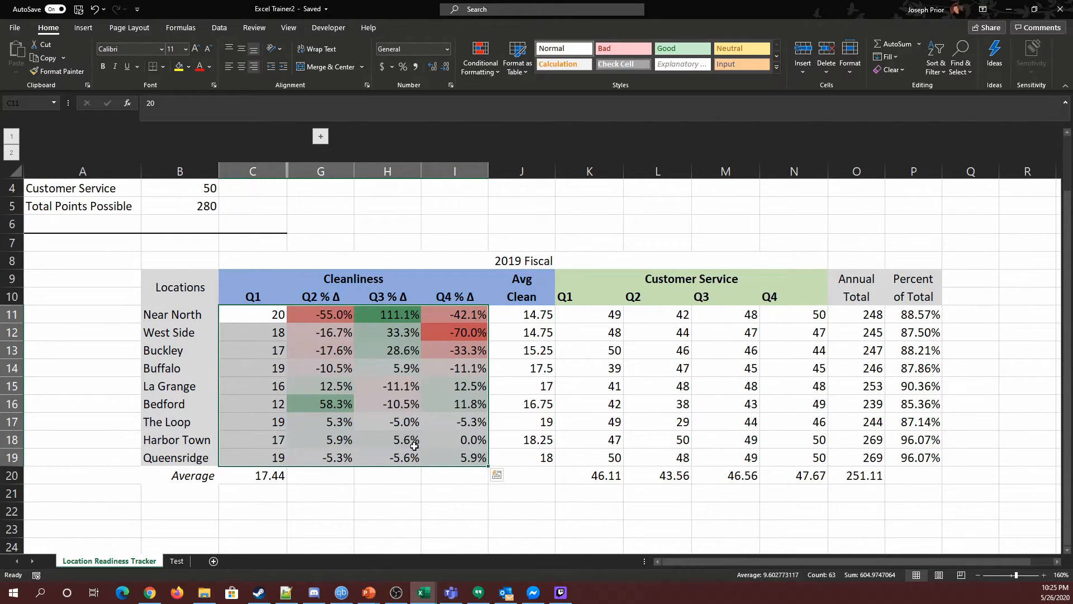
pyautogui.click(384, 506)
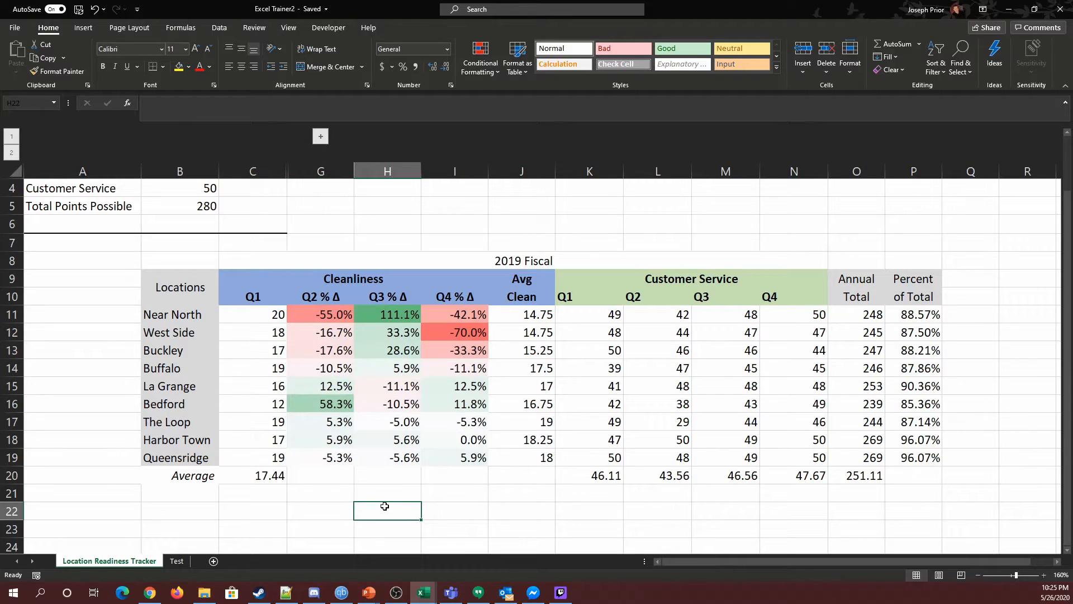
pyautogui.moveTo(260, 336); pyautogui.dragTo(482, 332)
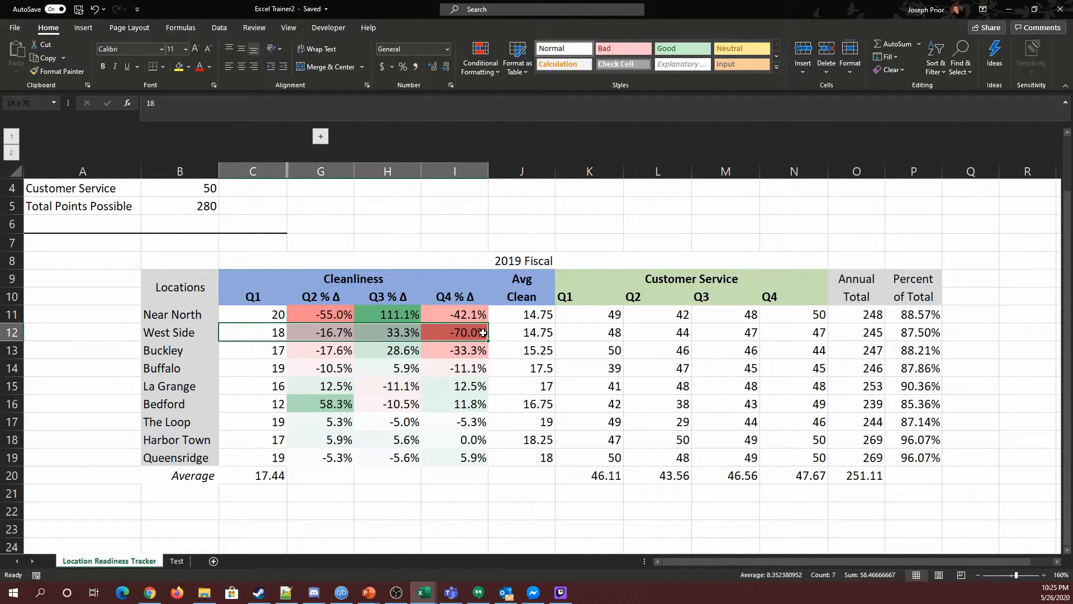
pyautogui.moveTo(246, 320); pyautogui.dragTo(464, 315)
pyautogui.moveTo(229, 457); pyautogui.dragTo(458, 428)
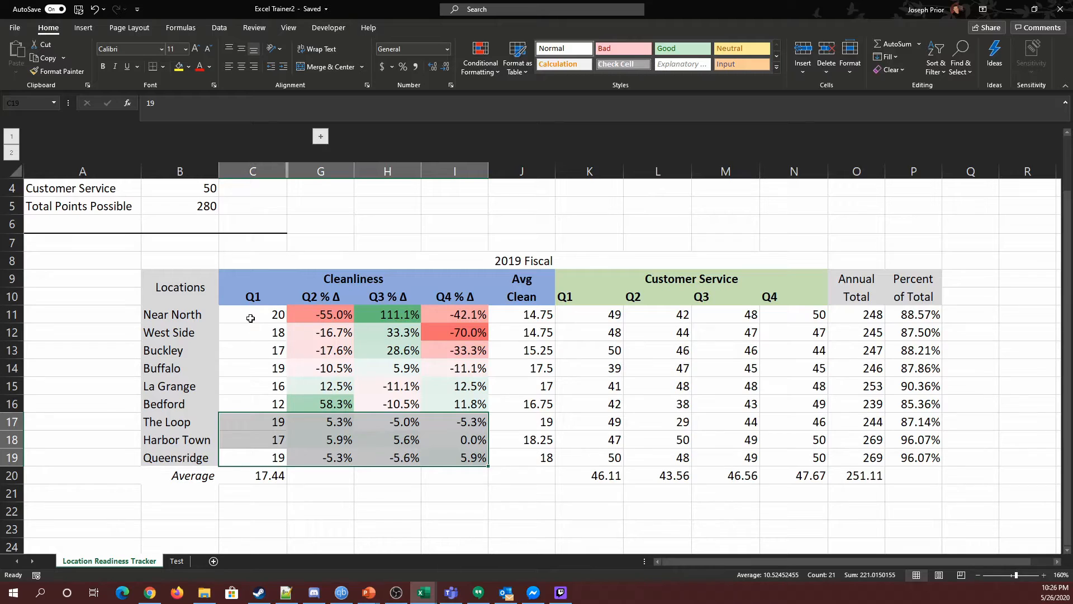
# Merge and center the 2019 Fiscal title across row 8 over the full table, columns C through R.
pyautogui.click(465, 496)
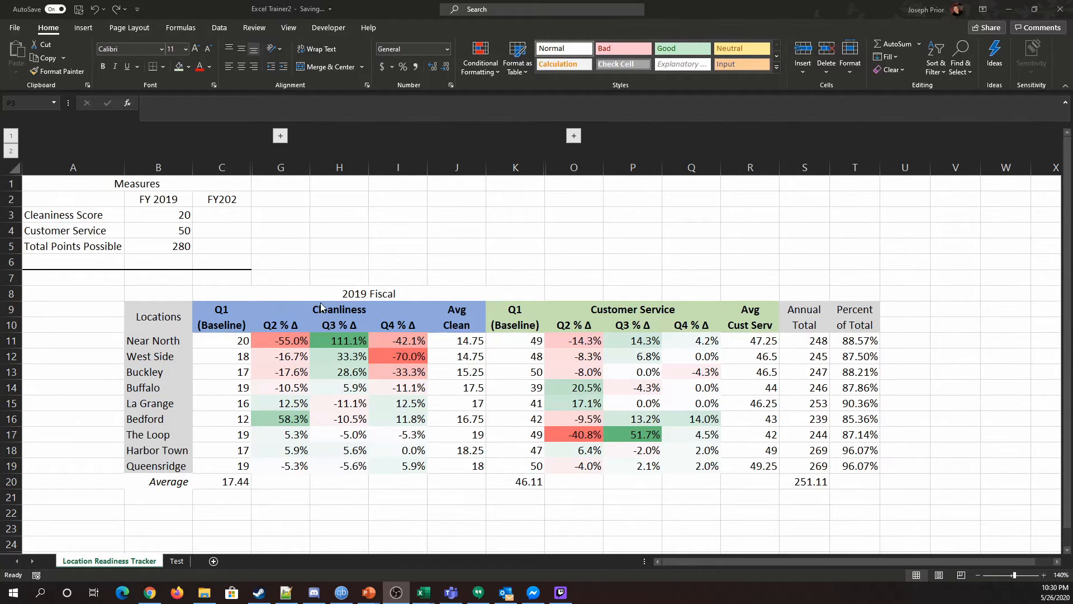
pyautogui.moveTo(480, 293); pyautogui.dragTo(736, 291)
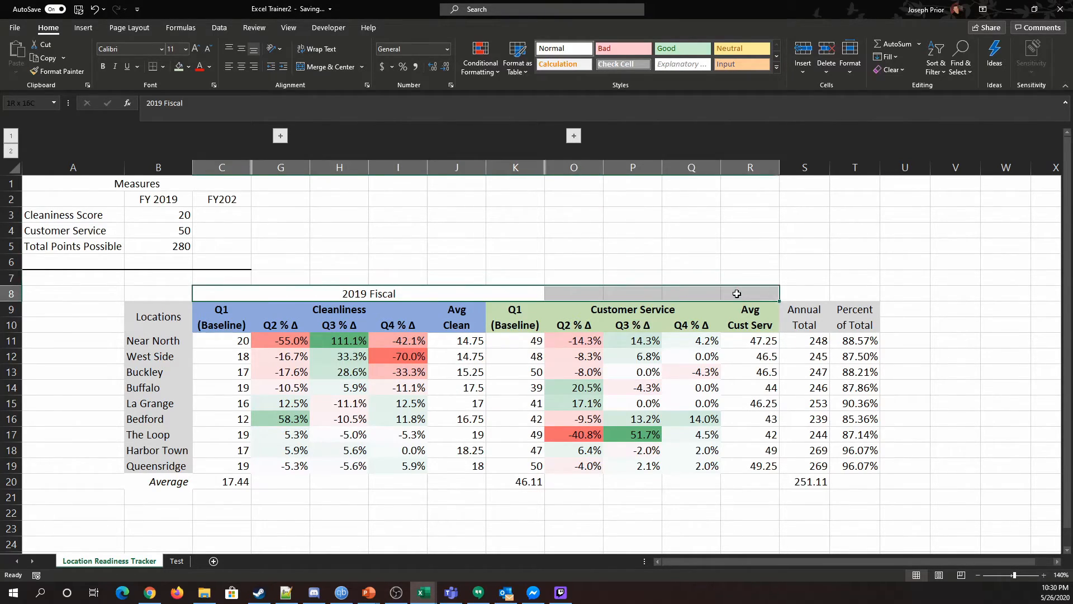
pyautogui.click(328, 67)
pyautogui.click(328, 68)
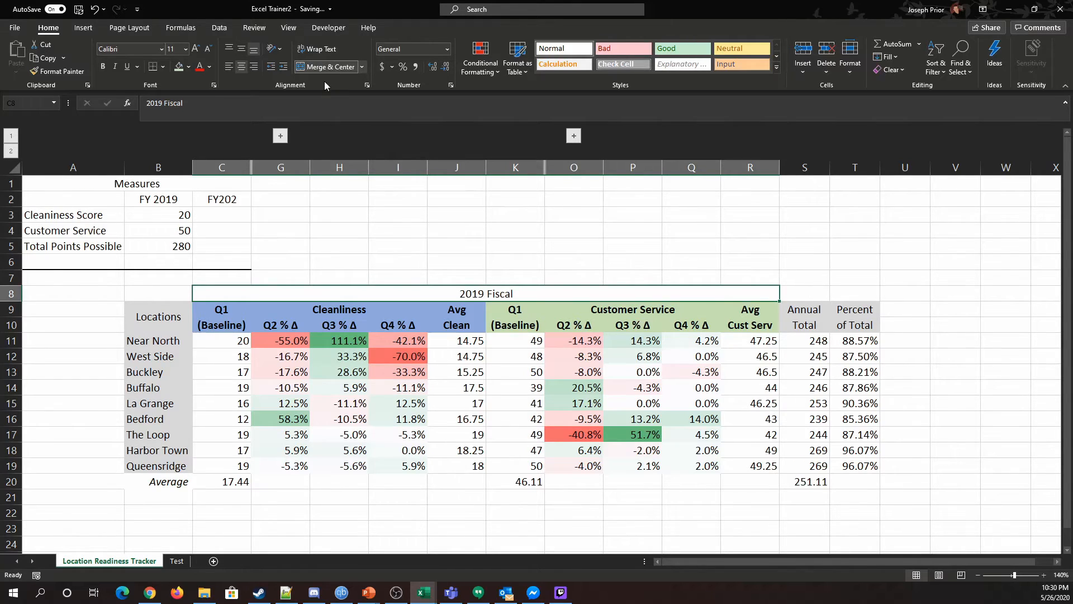
pyautogui.click(633, 230)
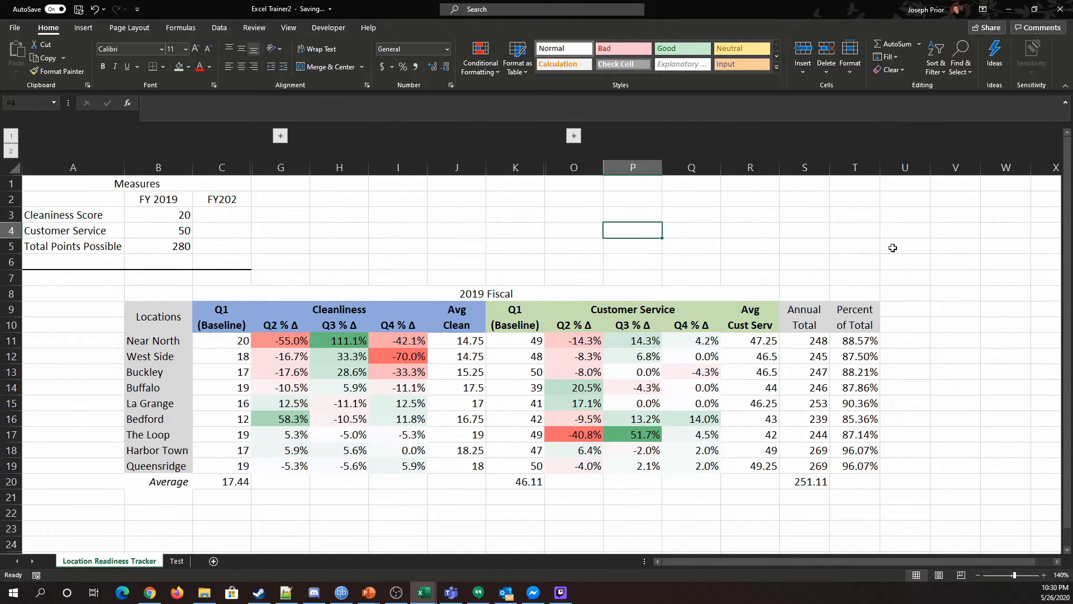
# Examine the Q1 (Baseline) and quarter change headers and the Avg Cust Serv values in the Customer Service section.
pyautogui.click(235, 306)
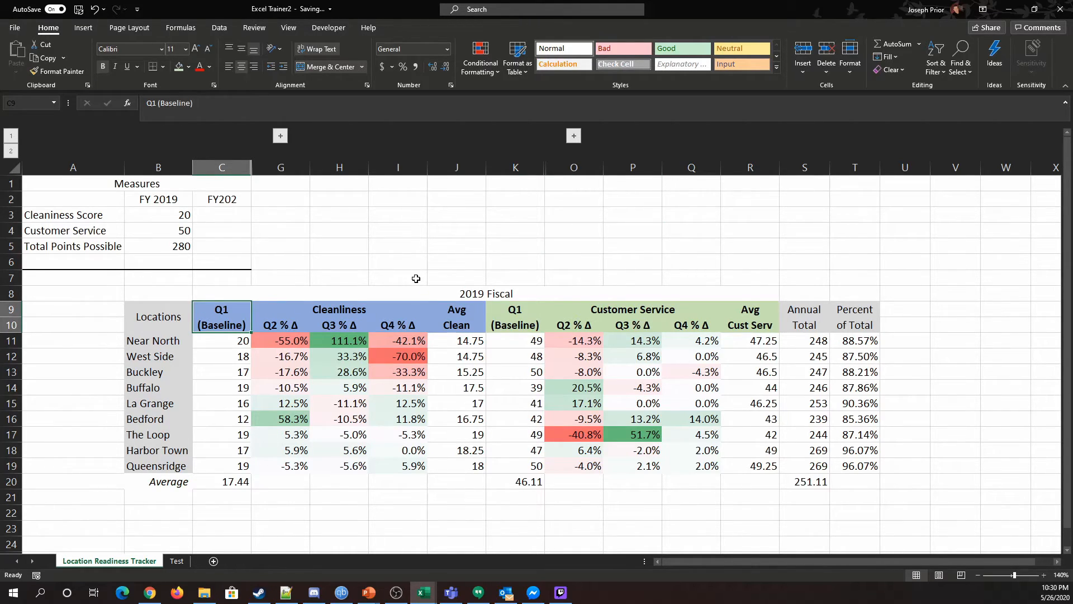
pyautogui.click(594, 326)
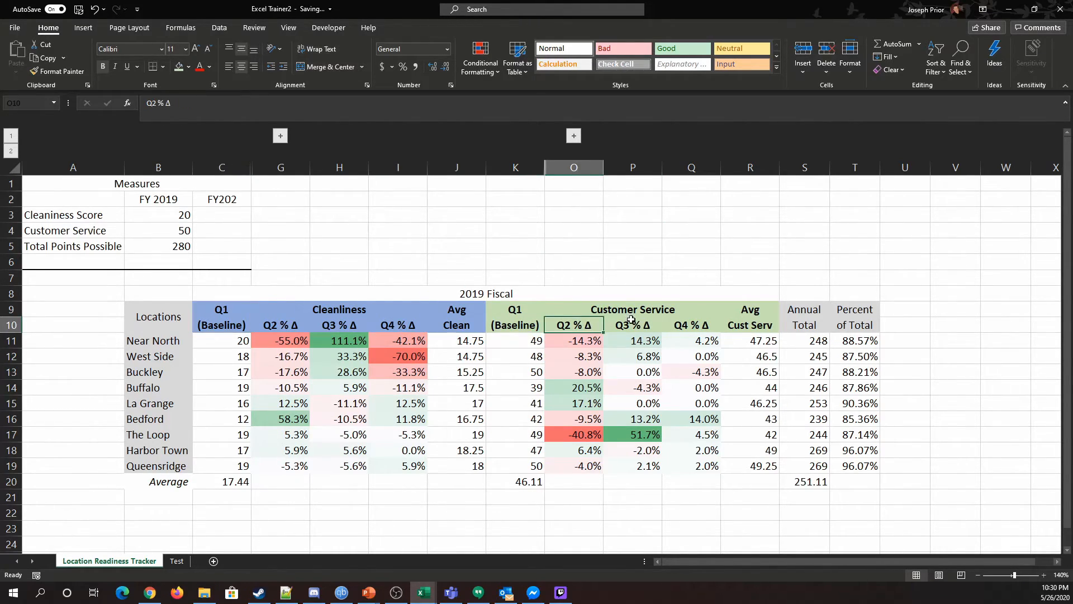
pyautogui.press('Right')
pyautogui.press('Right')
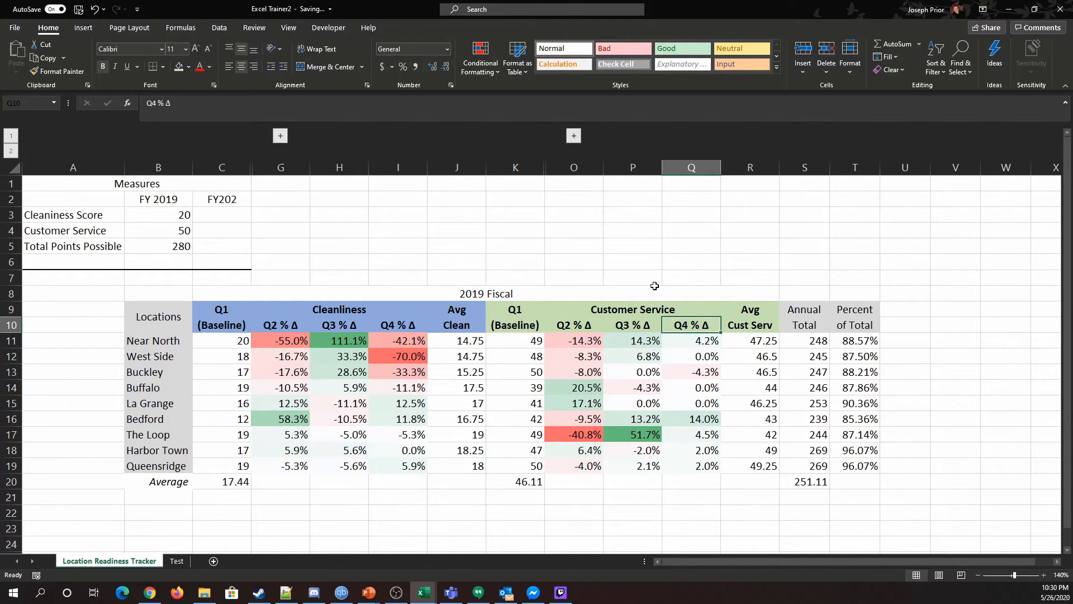
pyautogui.moveTo(752, 339); pyautogui.dragTo(747, 477)
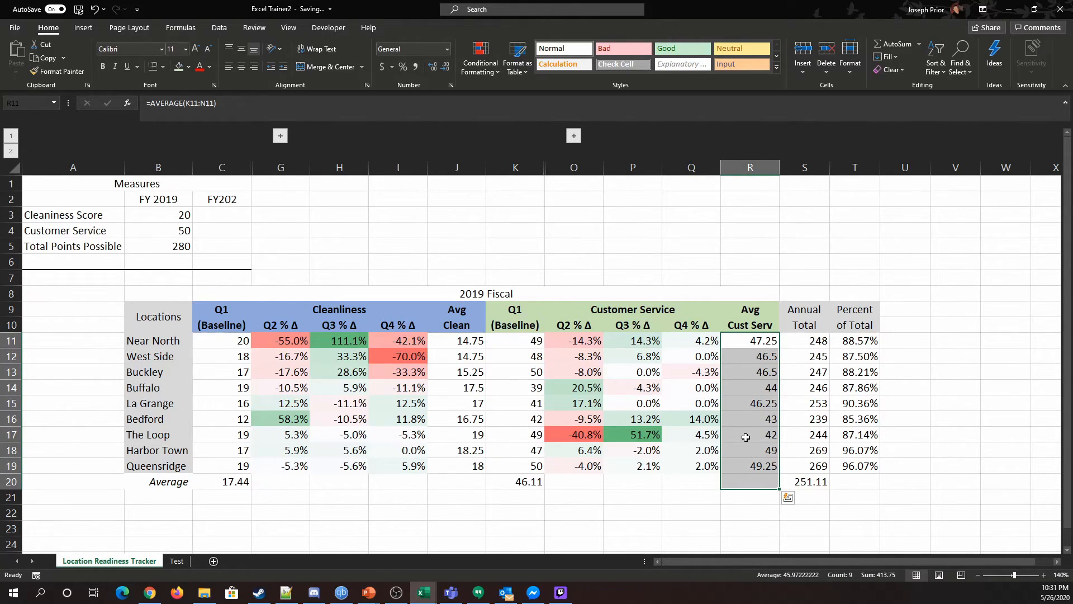
pyautogui.click(754, 228)
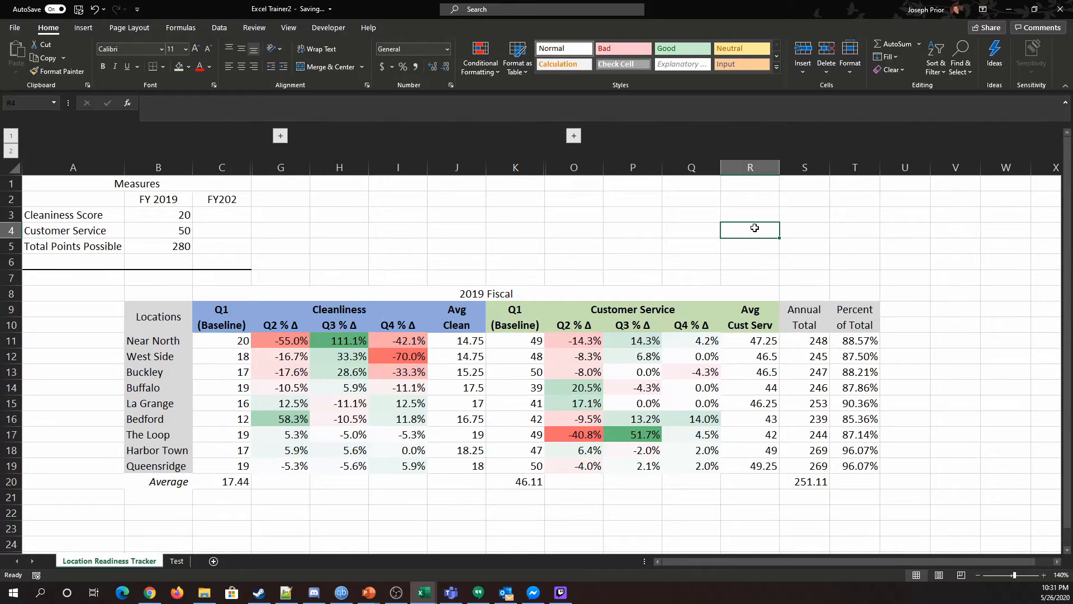
pyautogui.moveTo(766, 342); pyautogui.dragTo(776, 459)
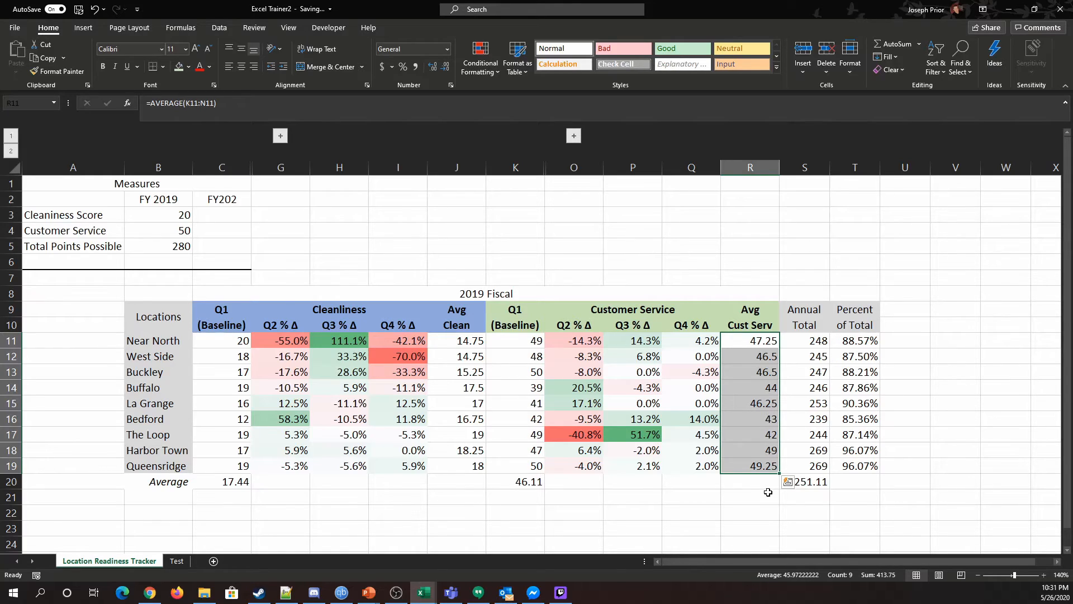
pyautogui.click(536, 468)
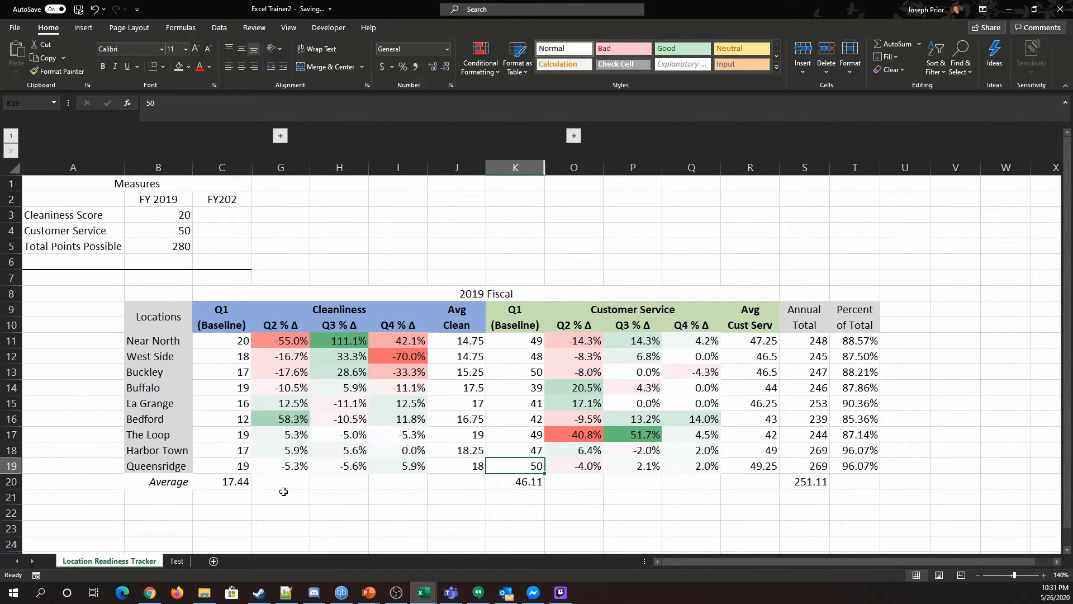
# Review the Queensridge and Harbor Town rows by selecting their values across the table.
pyautogui.click(249, 468)
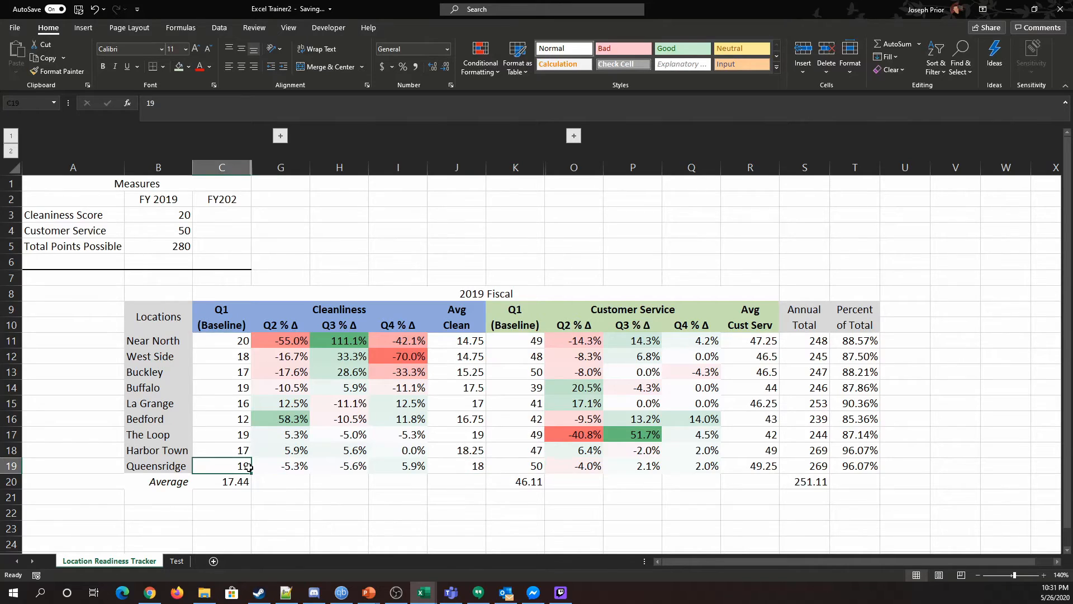
pyautogui.click(511, 474)
pyautogui.click(517, 464)
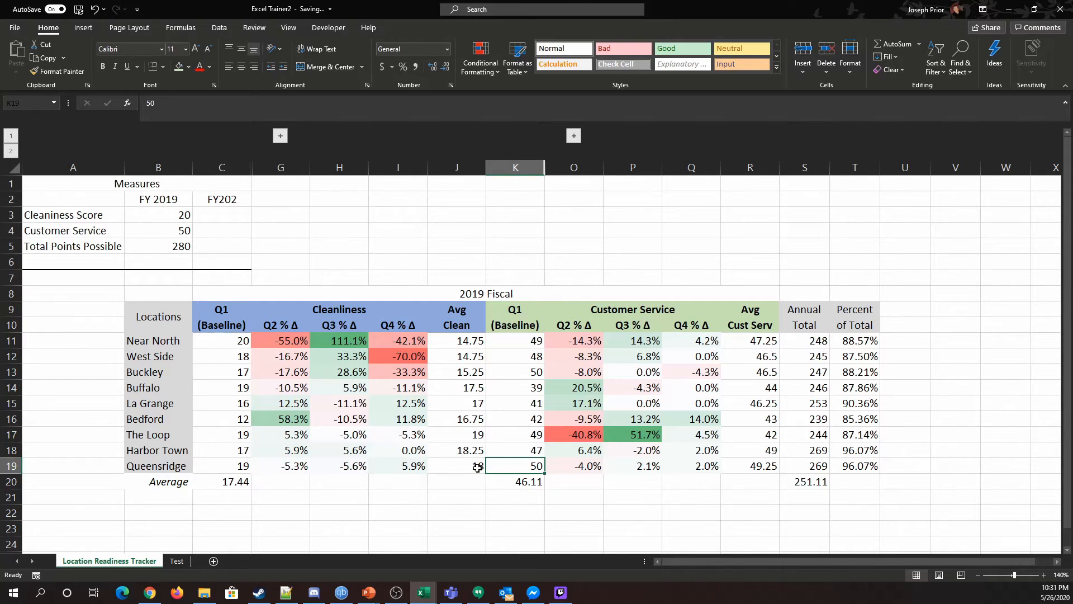
pyautogui.click(584, 464)
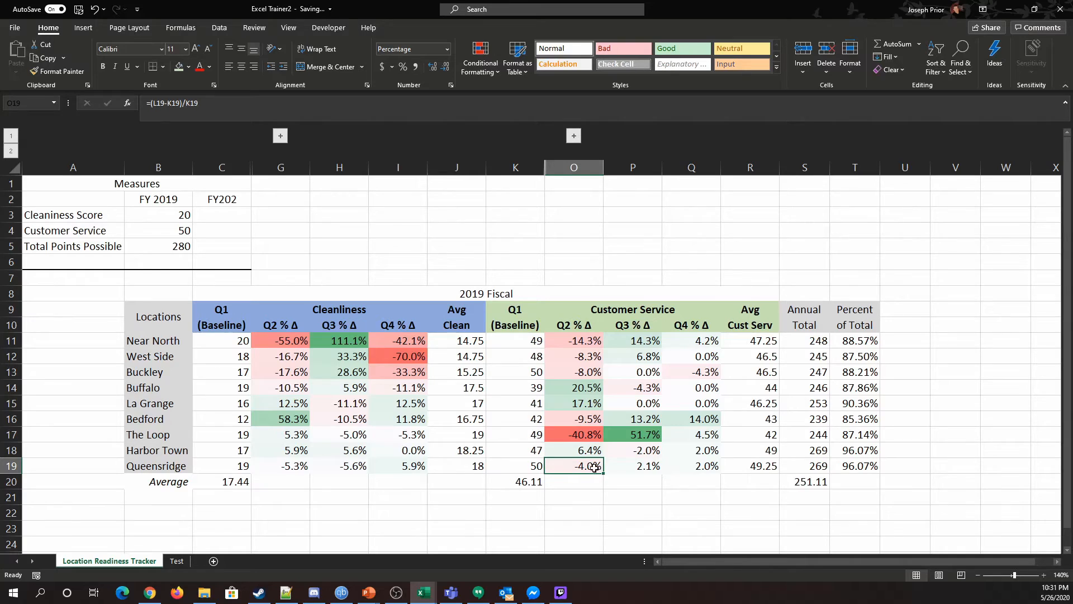
pyautogui.moveTo(205, 468); pyautogui.dragTo(739, 464)
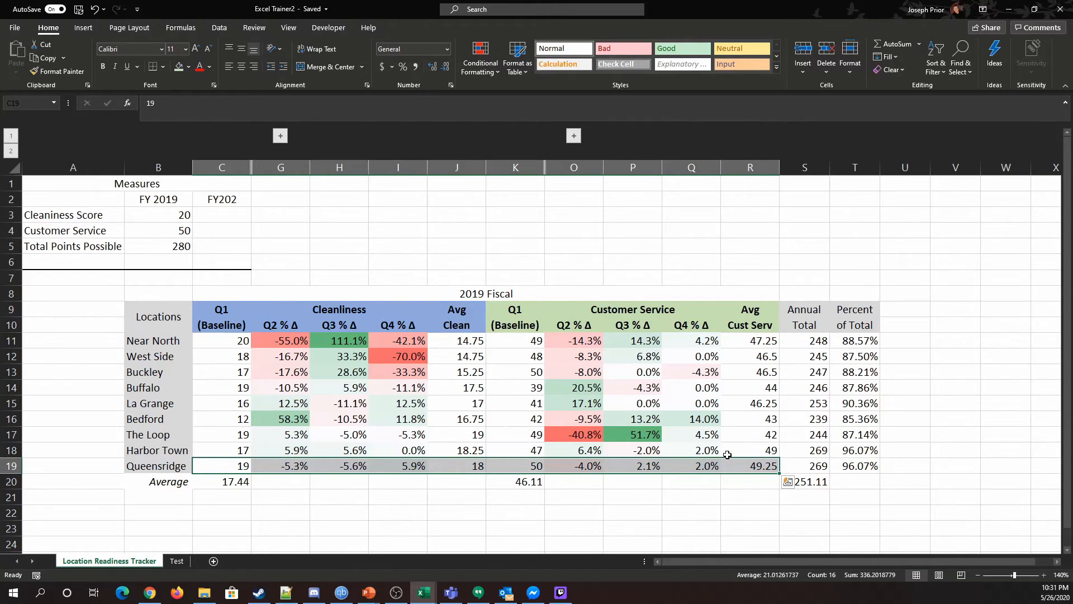
pyautogui.moveTo(240, 451); pyautogui.dragTo(857, 462)
pyautogui.click(844, 512)
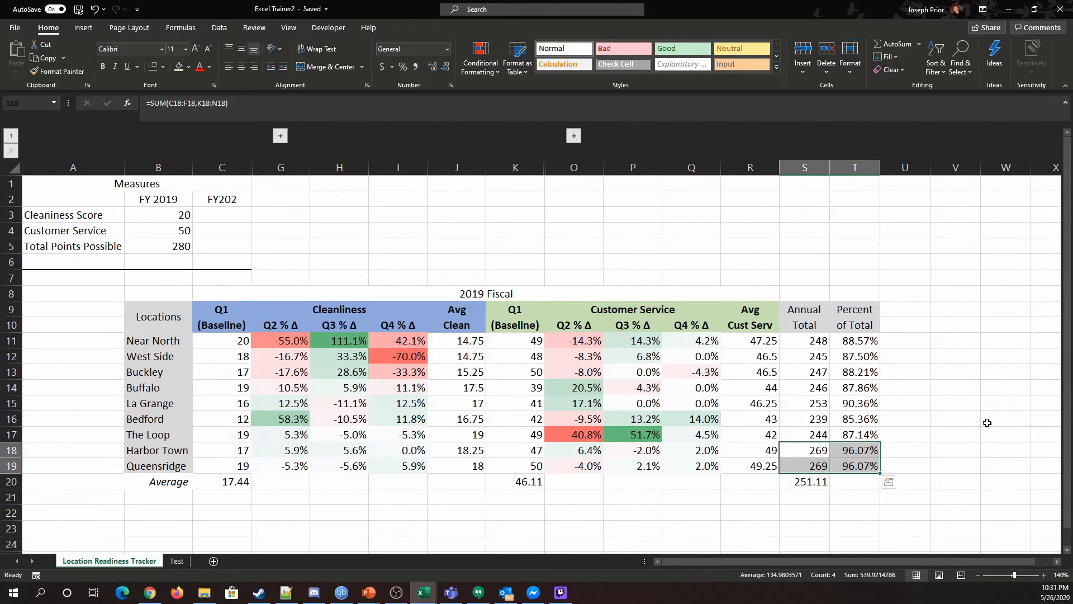
# Examine the La Grange row and the percentage change ranges of both sections.
pyautogui.moveTo(869, 403); pyautogui.dragTo(219, 405)
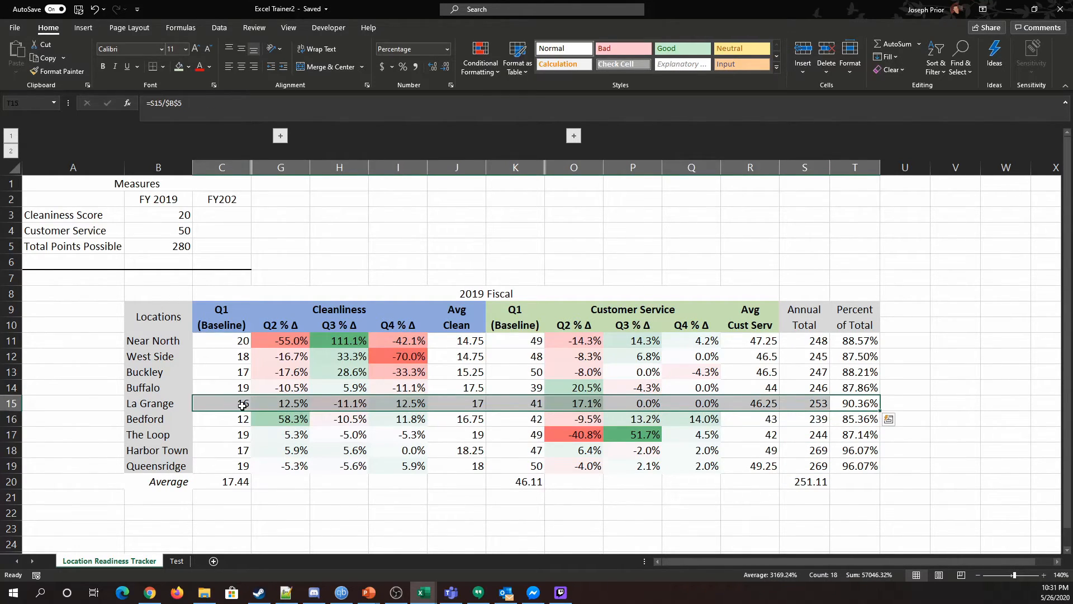
pyautogui.click(966, 386)
pyautogui.moveTo(612, 402); pyautogui.dragTo(698, 403)
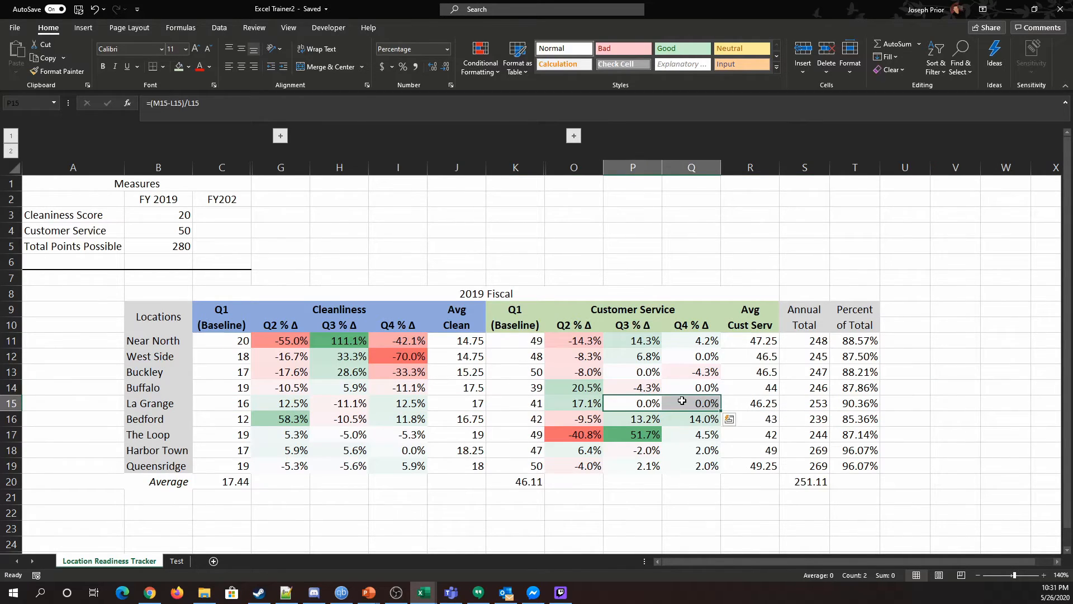
pyautogui.click(527, 405)
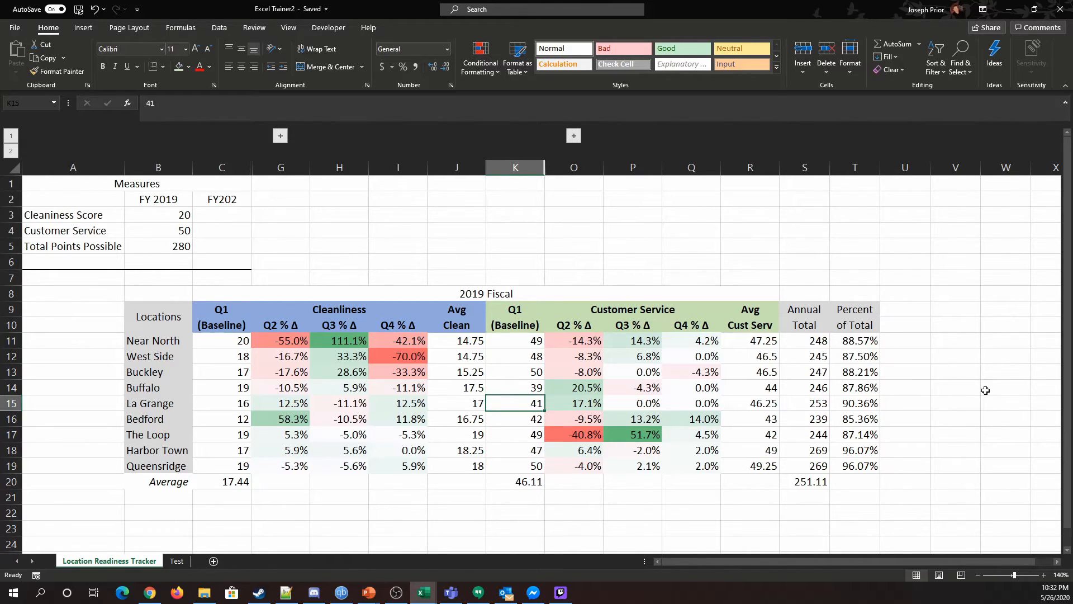
pyautogui.click(566, 408)
pyautogui.moveTo(565, 408); pyautogui.dragTo(756, 409)
pyautogui.click(767, 407)
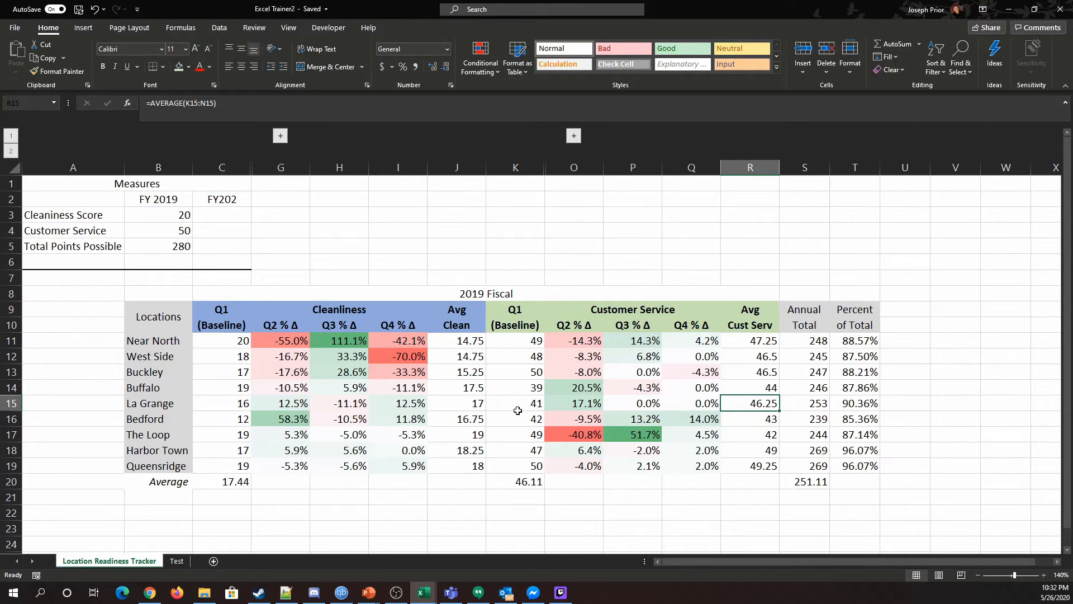
pyautogui.moveTo(278, 342); pyautogui.dragTo(762, 454)
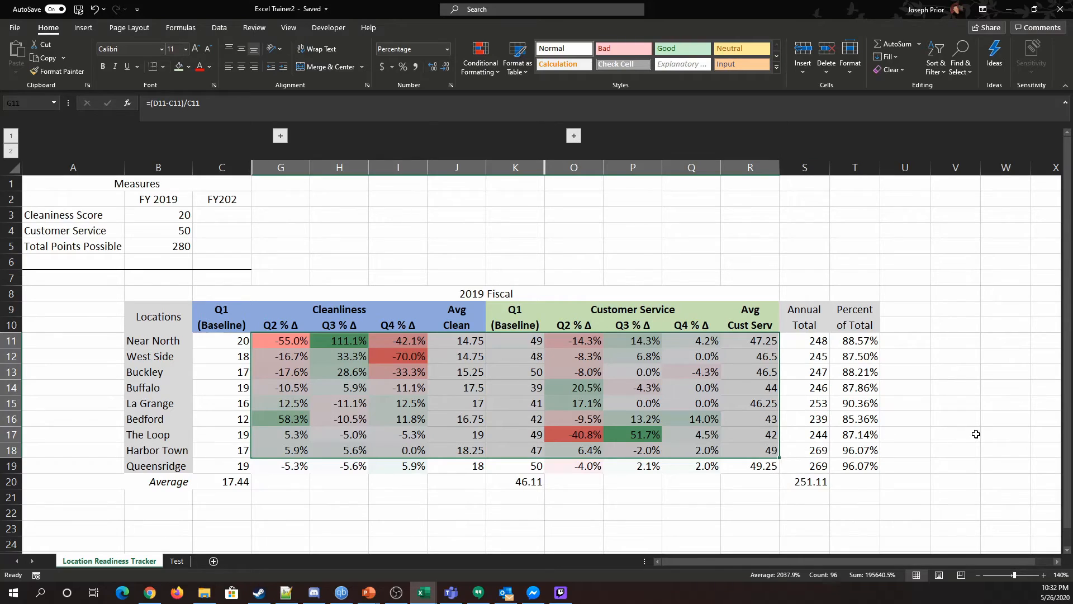
pyautogui.click(1033, 384)
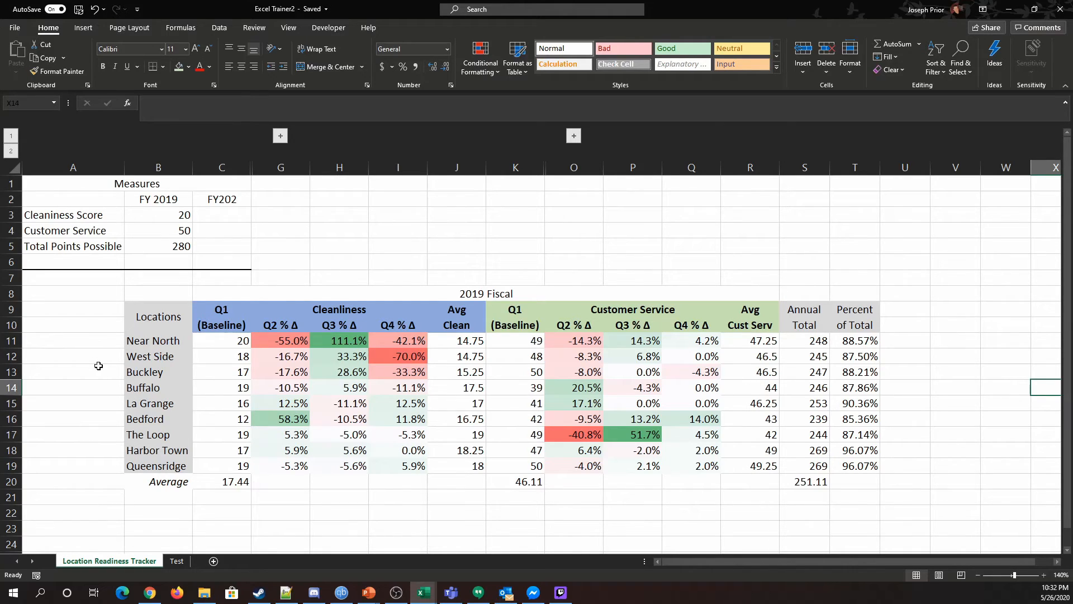
# Clear the contents of the Average row 20 beneath the table.
pyautogui.click(11, 481)
pyautogui.rightClick(11, 481)
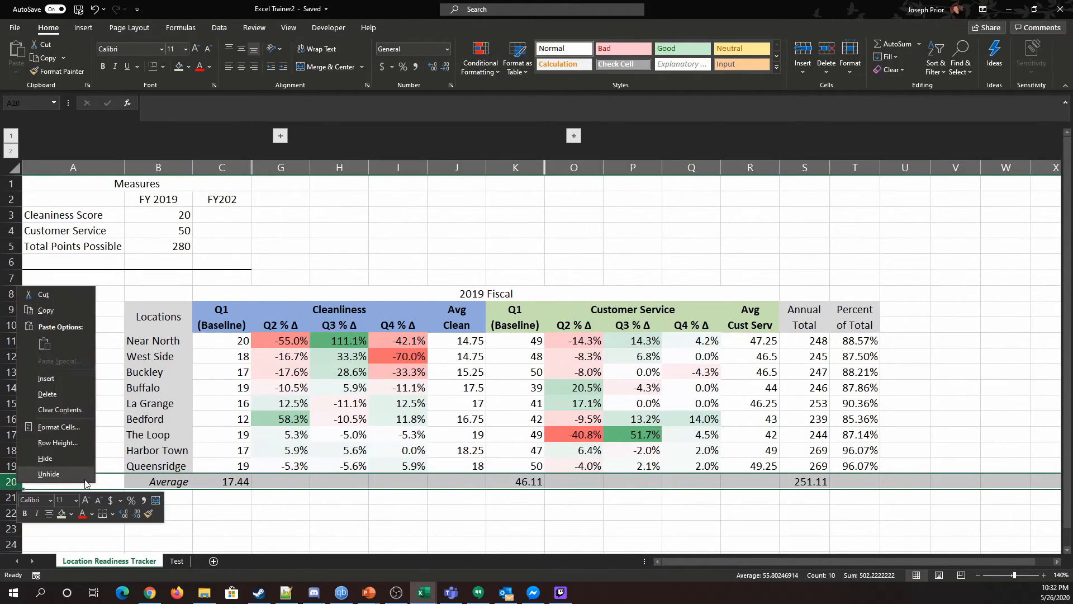
pyautogui.click(63, 407)
pyautogui.click(294, 512)
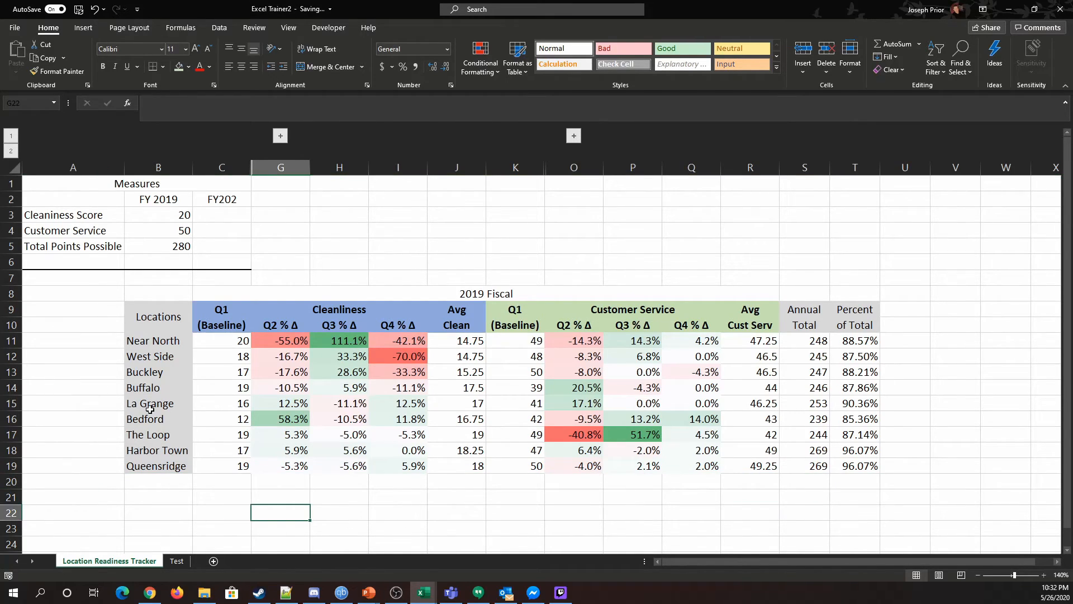
# Fill the Annual Total and Percent of Total columns, rows 9 to 19, with a light gray shade.
pyautogui.moveTo(804, 316); pyautogui.dragTo(857, 459)
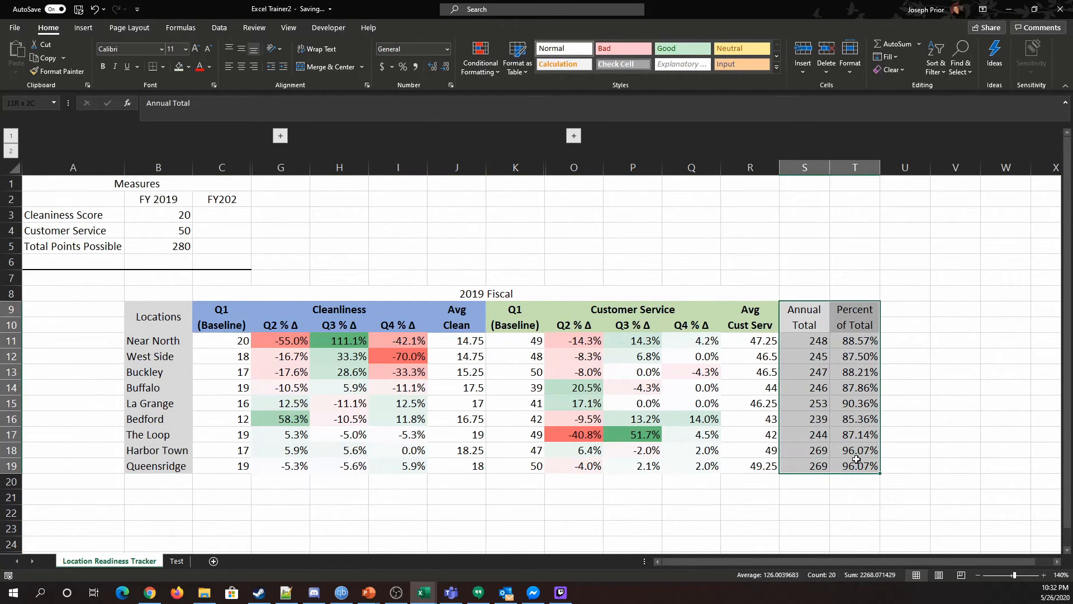
pyautogui.click(188, 67)
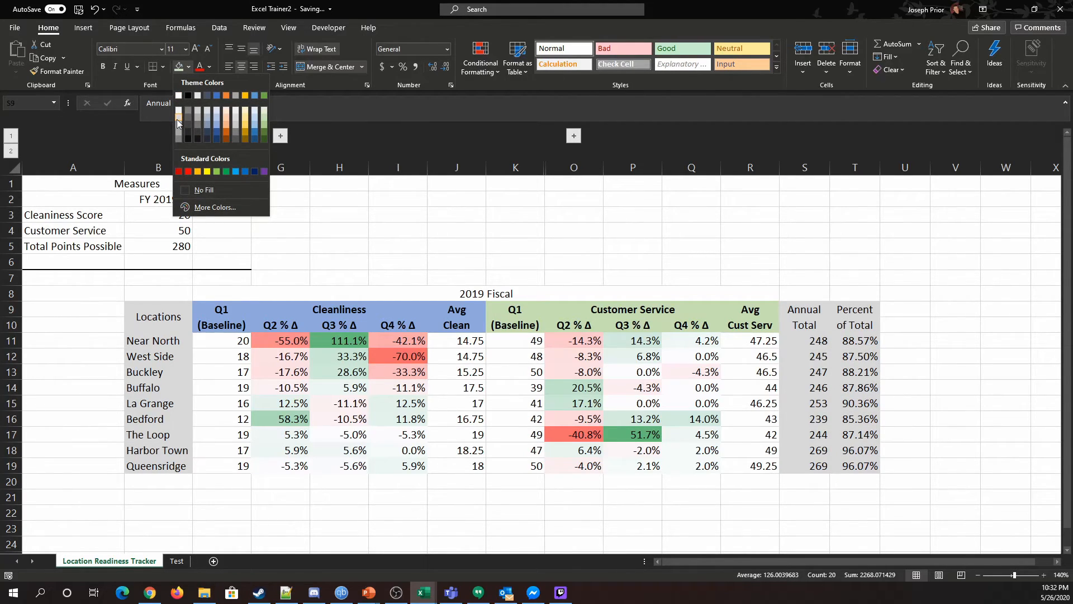
pyautogui.click(177, 119)
pyautogui.click(860, 178)
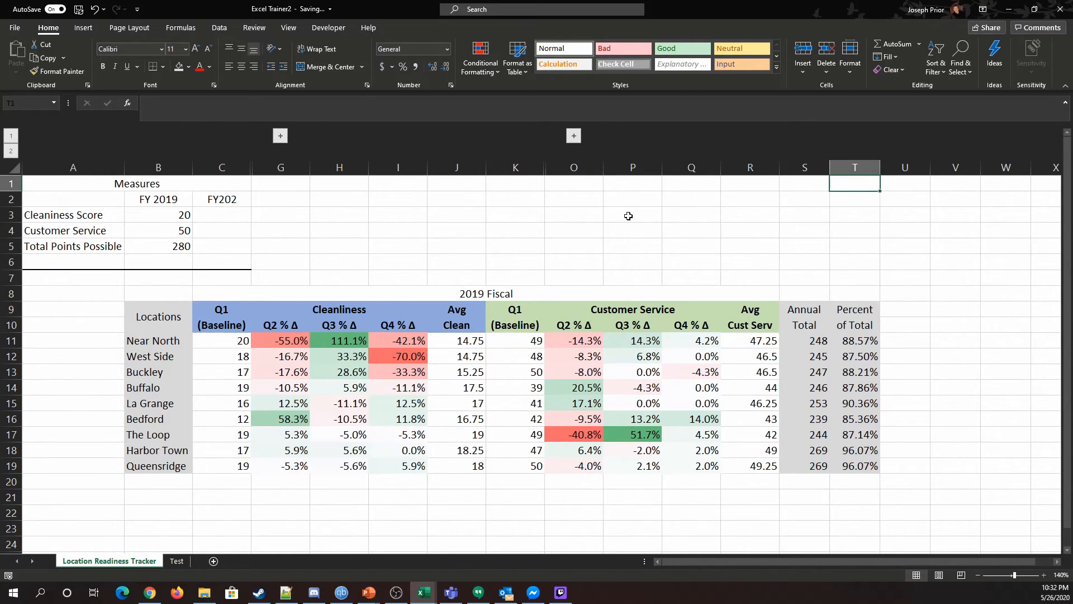
# Change the Cleanliness header fill in rows 9 and 10 to a pale blue.
pyautogui.moveTo(264, 338); pyautogui.dragTo(701, 458)
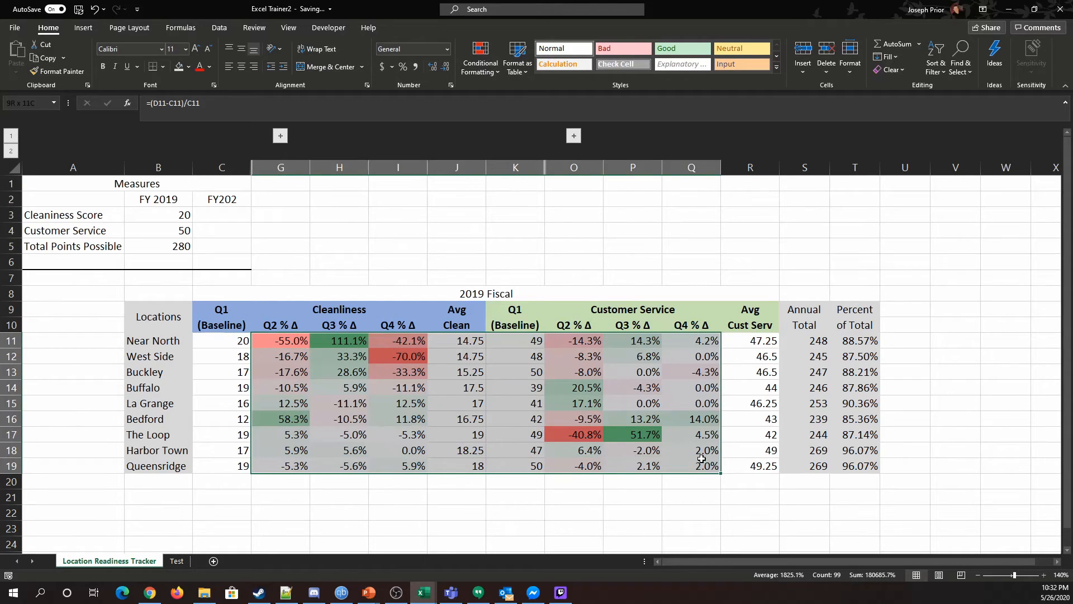
pyautogui.click(456, 512)
pyautogui.moveTo(213, 307); pyautogui.dragTo(721, 311)
pyautogui.click(456, 262)
pyautogui.moveTo(223, 320); pyautogui.dragTo(458, 316)
pyautogui.click(188, 66)
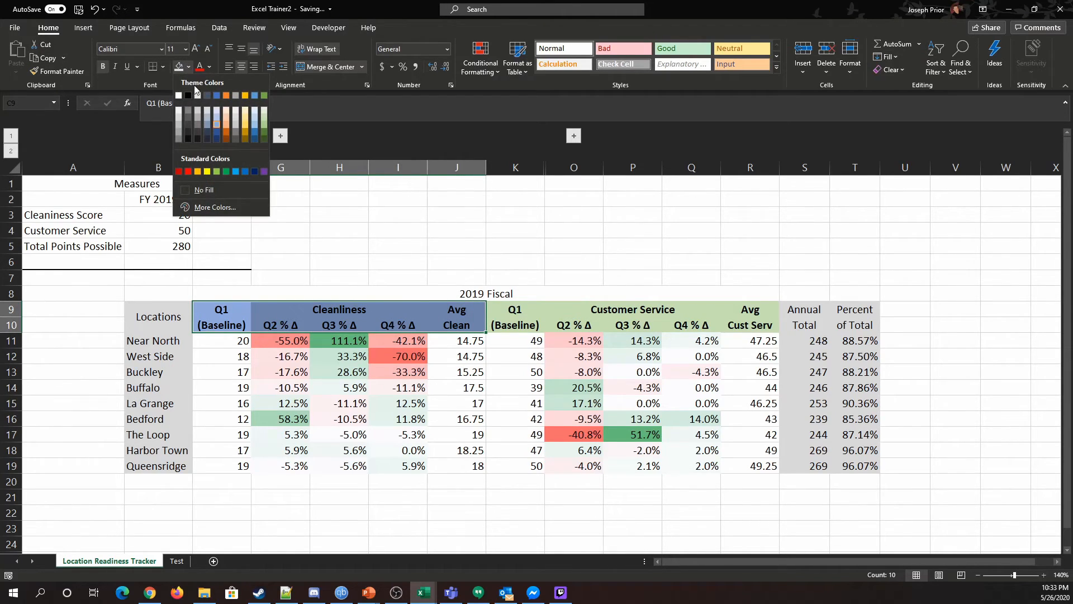
pyautogui.click(217, 111)
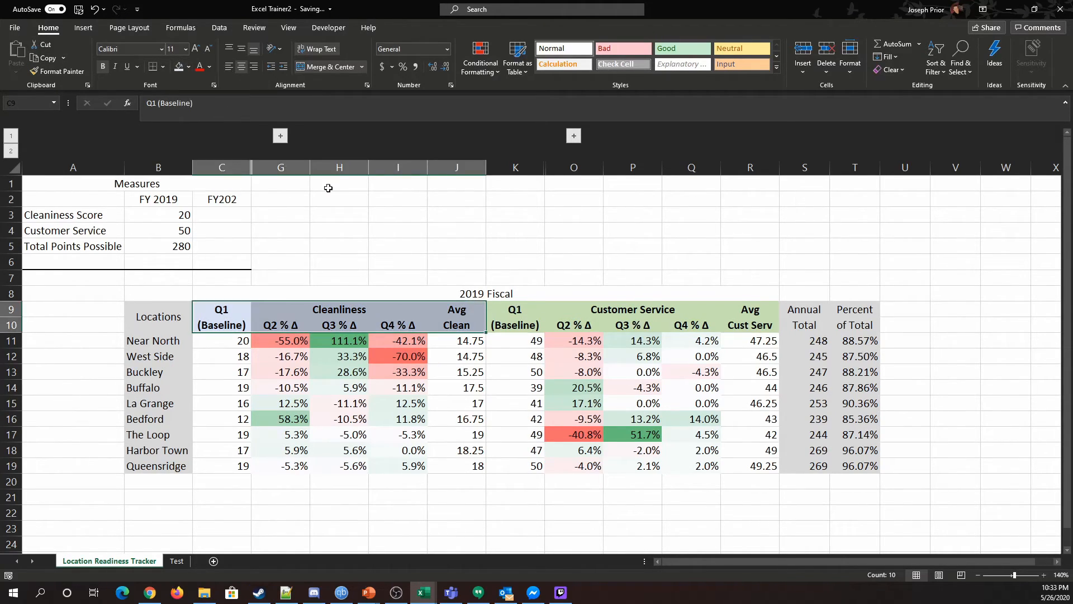
# Change the Customer Service header fill in rows 9 and 10 to a pale green.
pyautogui.click(457, 247)
pyautogui.moveTo(502, 311); pyautogui.dragTo(766, 325)
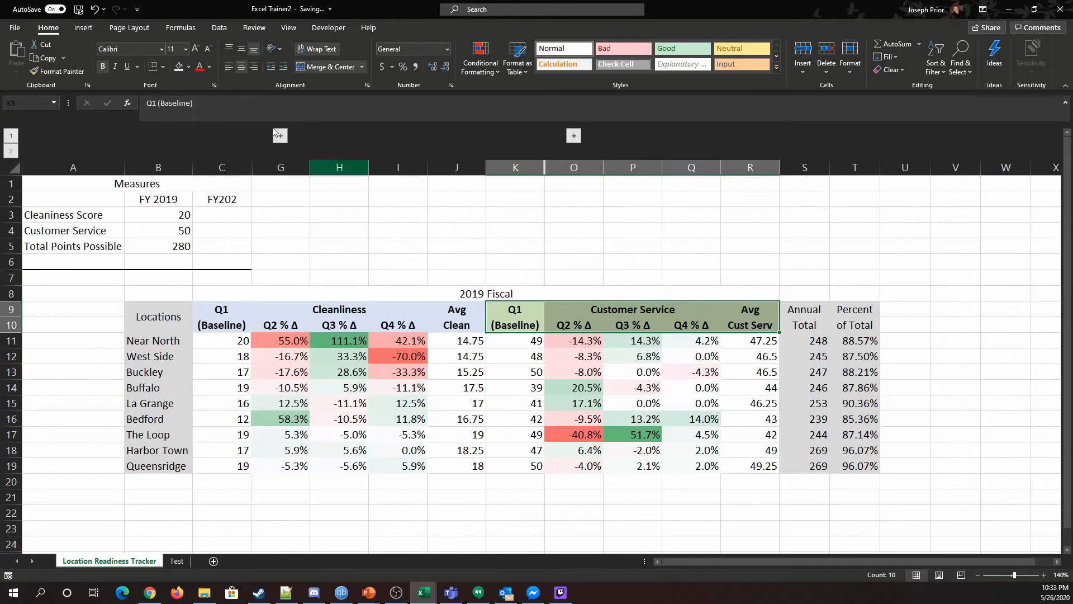
pyautogui.click(189, 66)
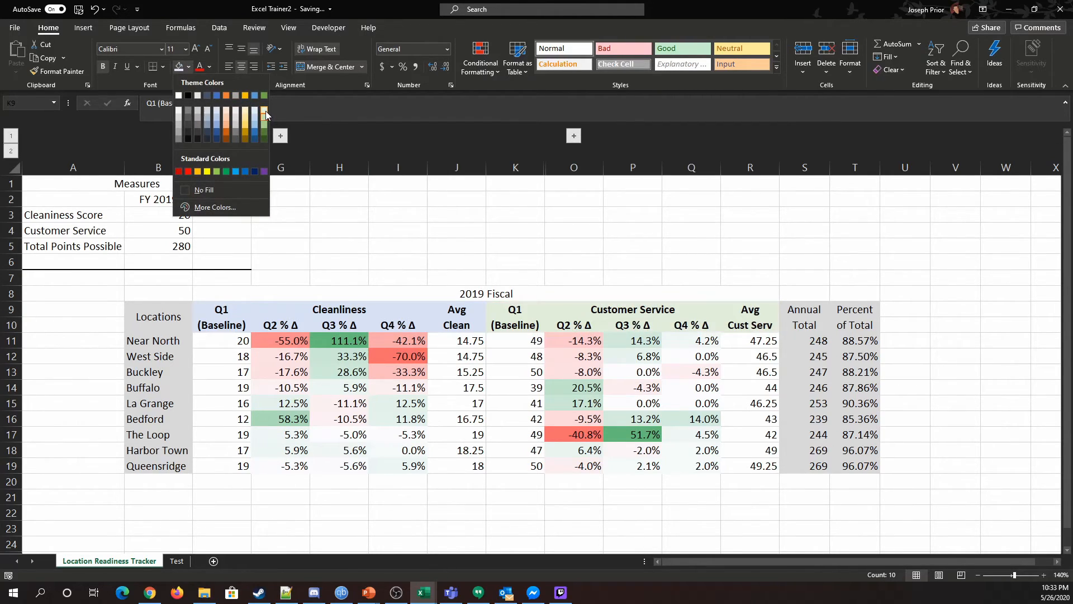
pyautogui.click(266, 111)
pyautogui.click(515, 225)
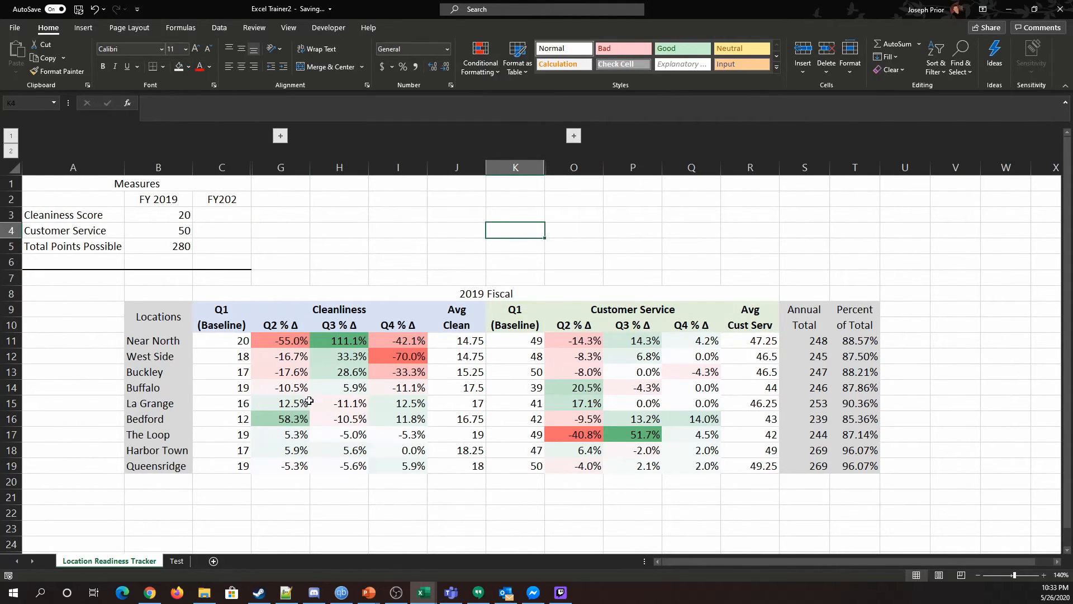
# Examine the percentage change ranges, expanding and collapsing the hidden Cleanliness quarter columns.
pyautogui.moveTo(266, 338); pyautogui.dragTo(447, 447)
pyautogui.click(603, 501)
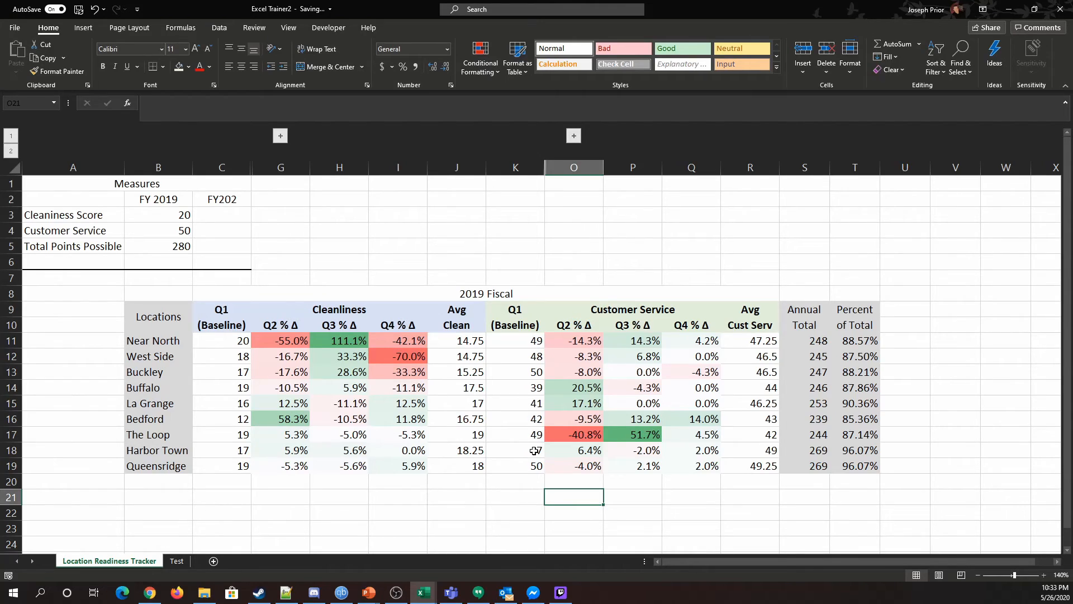
pyautogui.moveTo(270, 344); pyautogui.dragTo(418, 468)
pyautogui.moveTo(574, 341); pyautogui.dragTo(708, 463)
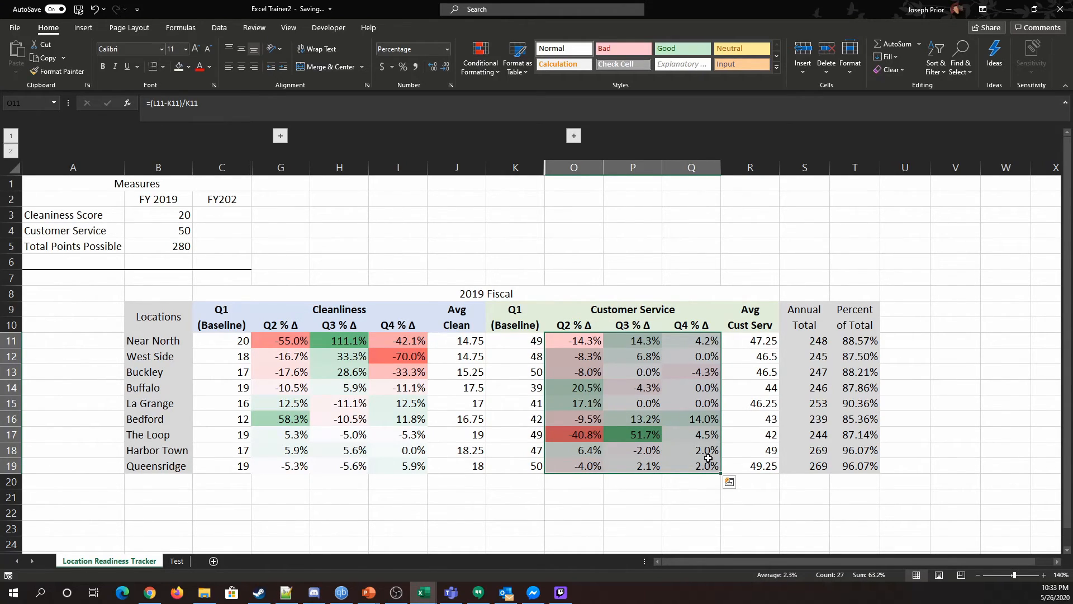
pyautogui.click(336, 263)
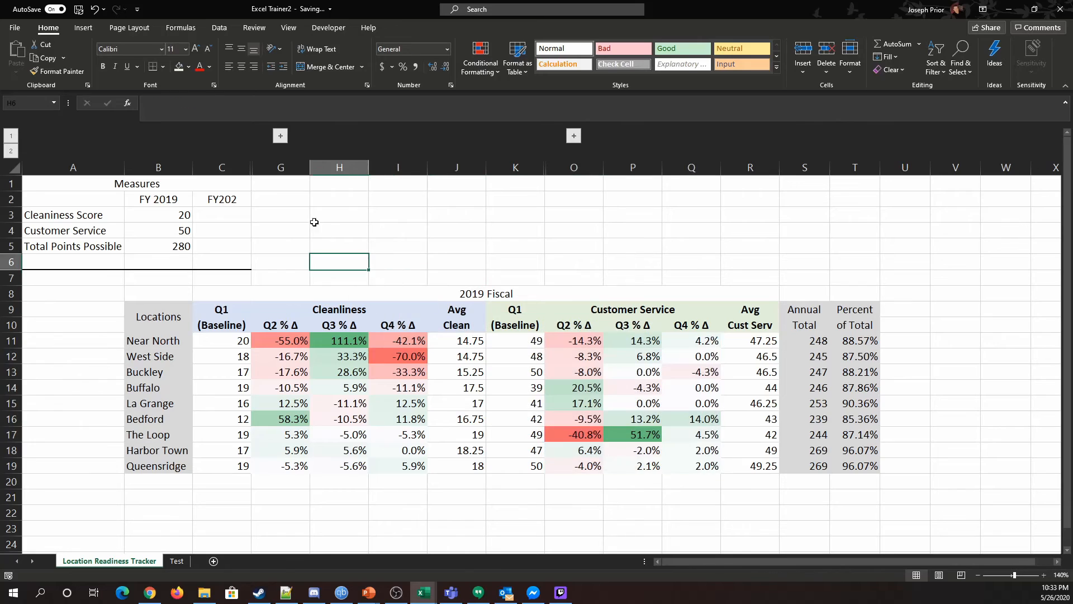
pyautogui.click(280, 136)
pyautogui.moveTo(240, 344); pyautogui.dragTo(408, 448)
pyautogui.click(399, 507)
pyautogui.moveTo(230, 340); pyautogui.dragTo(433, 478)
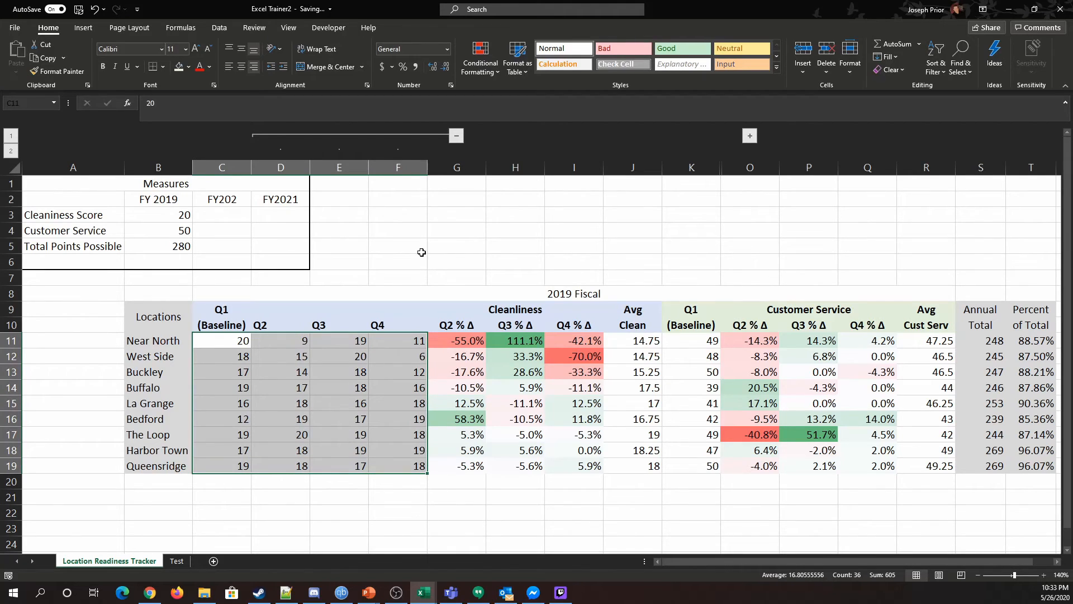
pyautogui.click(456, 135)
pyautogui.click(275, 341)
pyautogui.moveTo(275, 341); pyautogui.dragTo(428, 470)
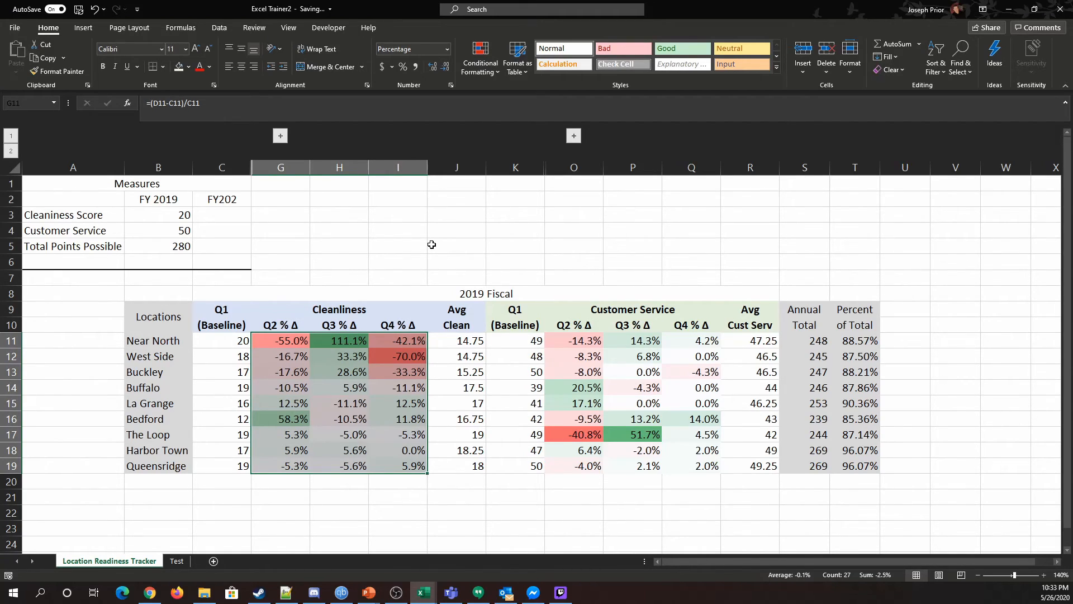
pyautogui.click(357, 481)
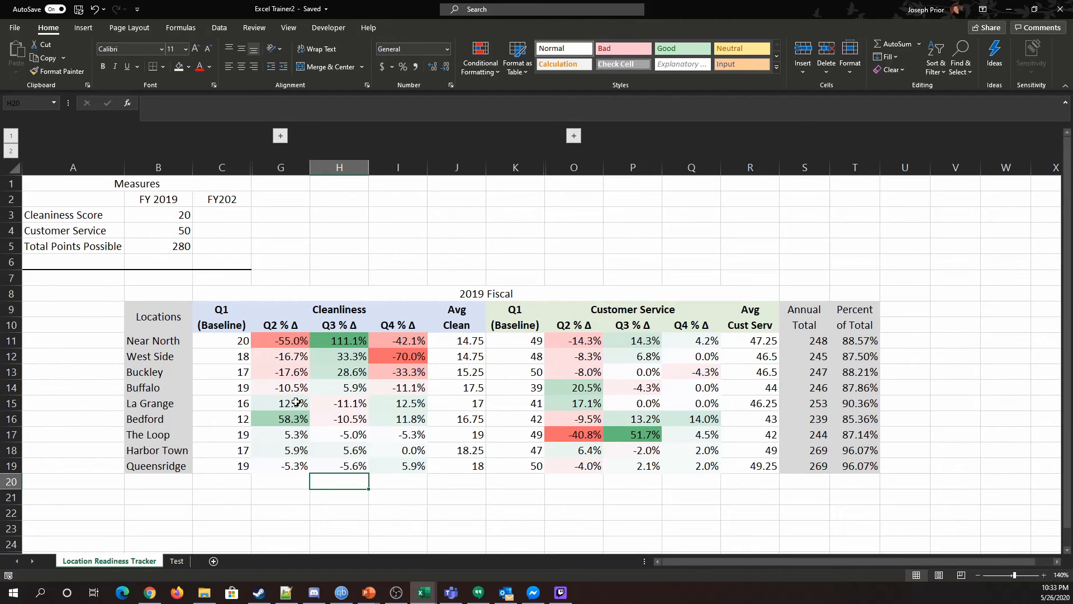
pyautogui.moveTo(288, 344); pyautogui.dragTo(298, 469)
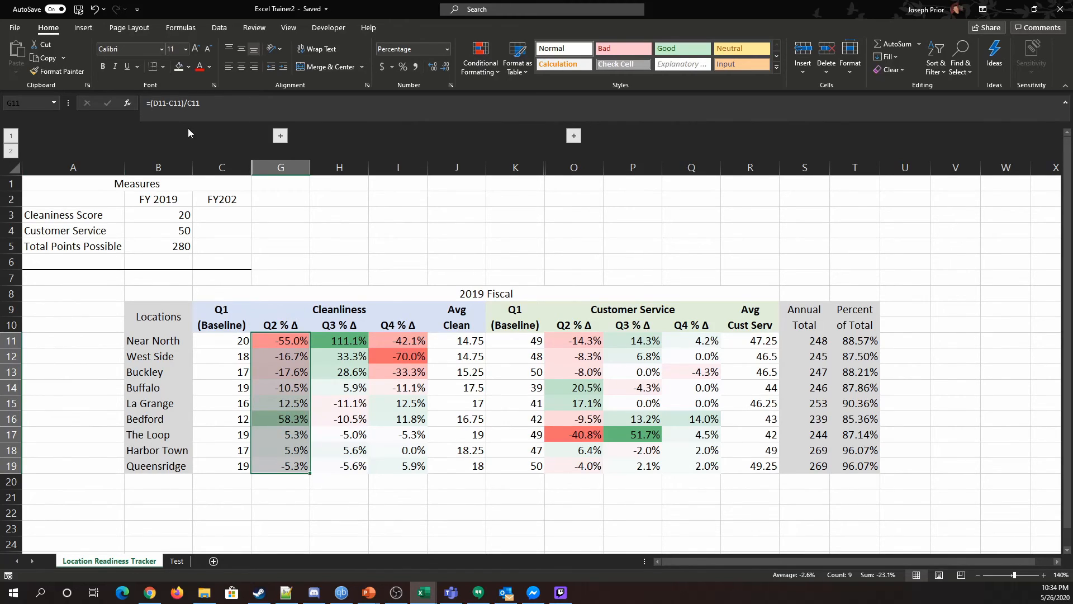
pyautogui.press('F2')
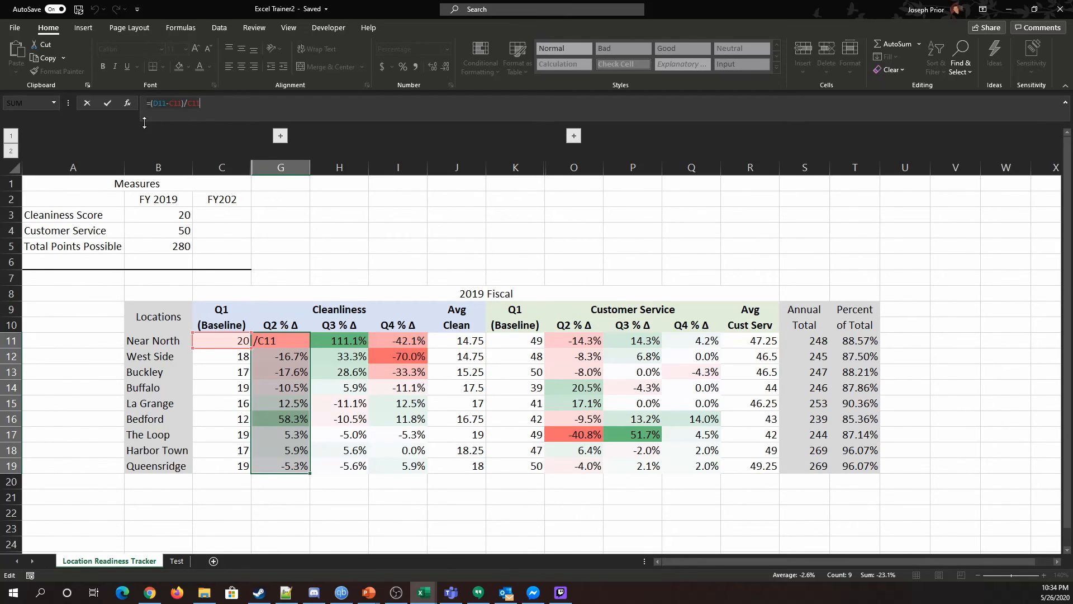
pyautogui.click(388, 257)
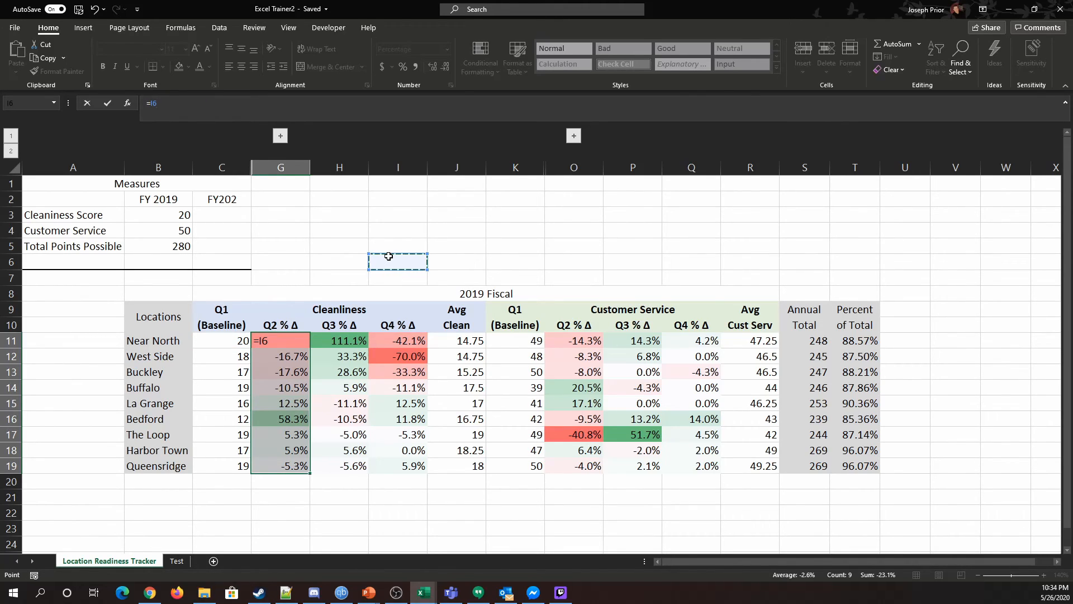
pyautogui.press('Return')
pyautogui.hotkey('ctrl', 'z')
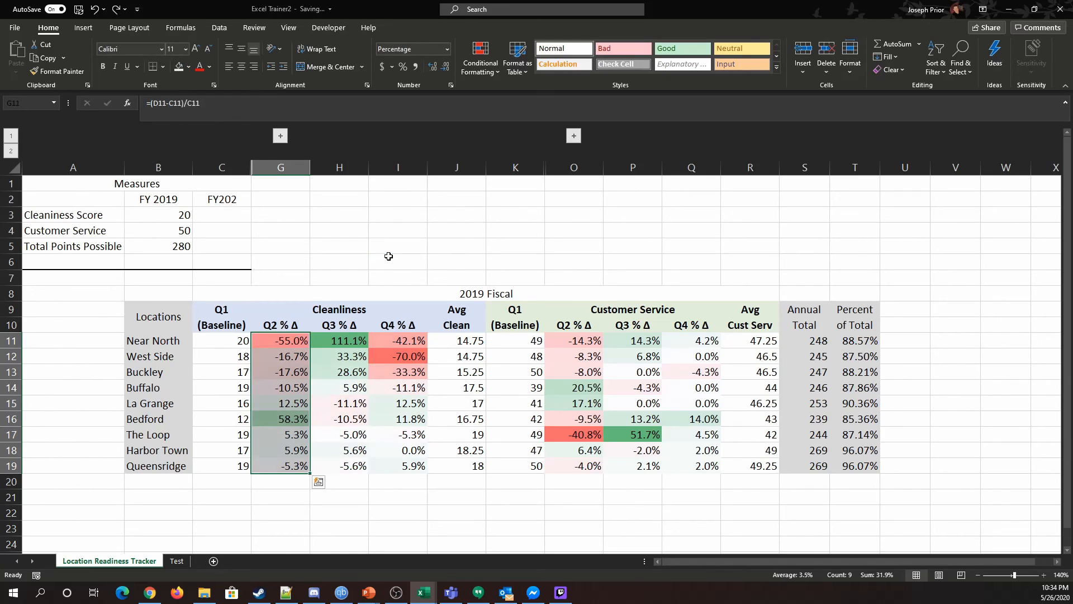
pyautogui.click(450, 532)
pyautogui.click(290, 344)
pyautogui.moveTo(291, 350); pyautogui.dragTo(386, 464)
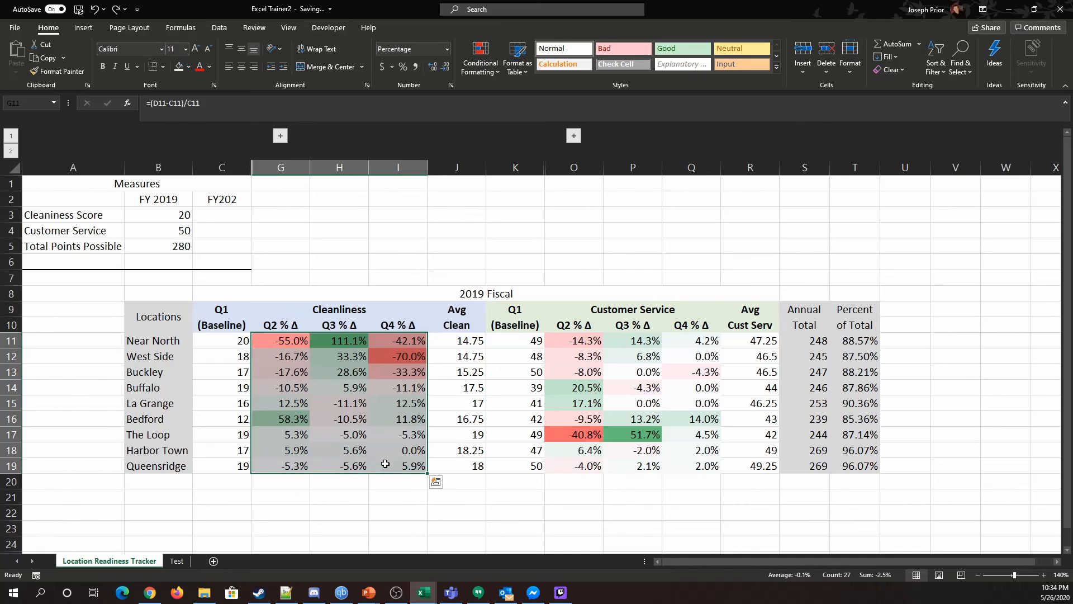
pyautogui.click(469, 263)
pyautogui.click(481, 59)
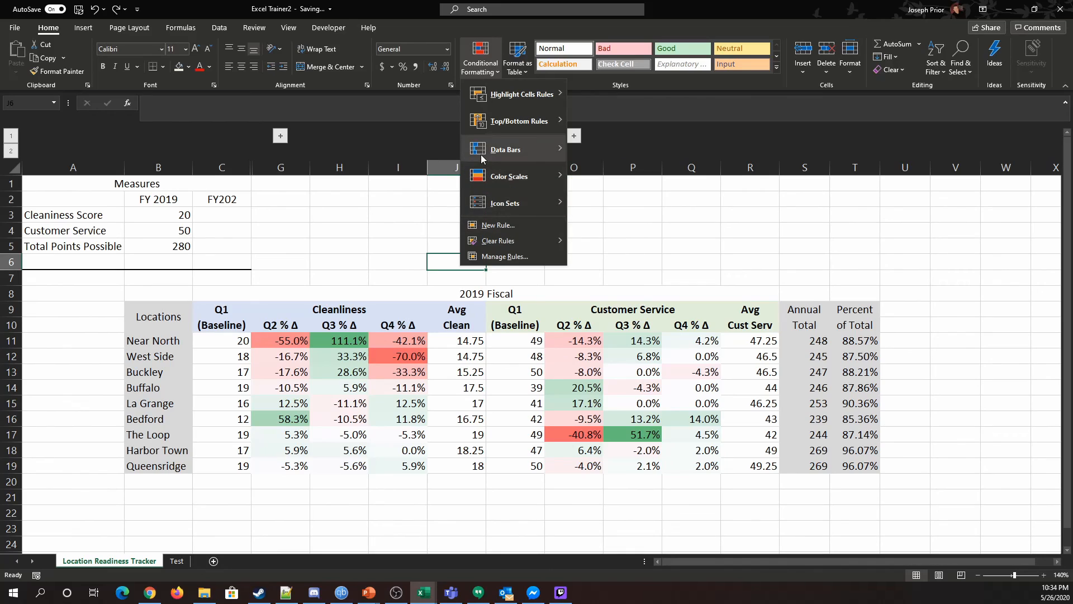
pyautogui.moveTo(502, 97)
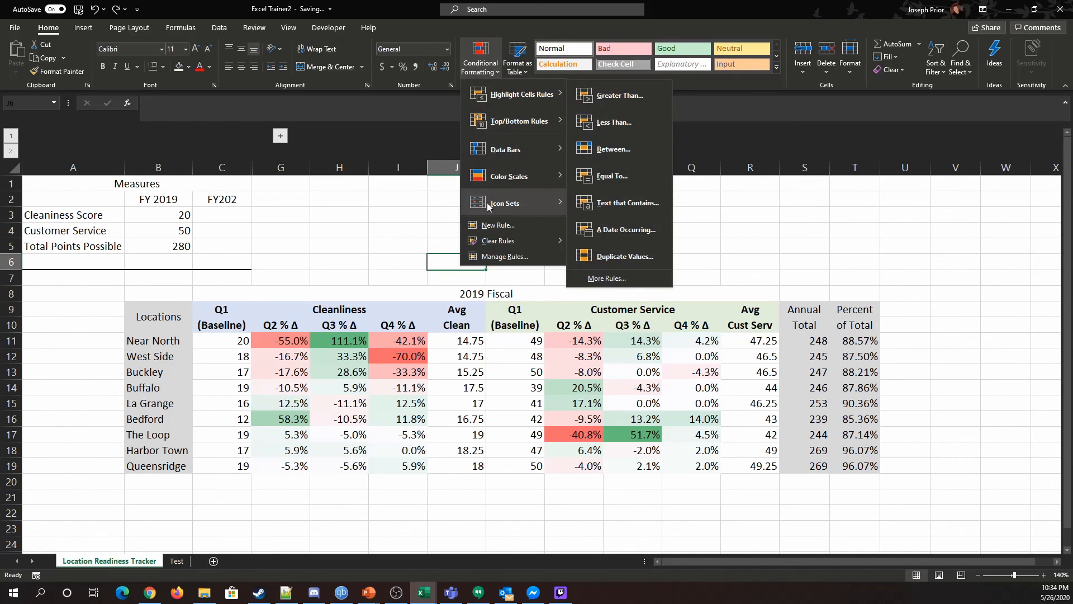
pyautogui.click(375, 240)
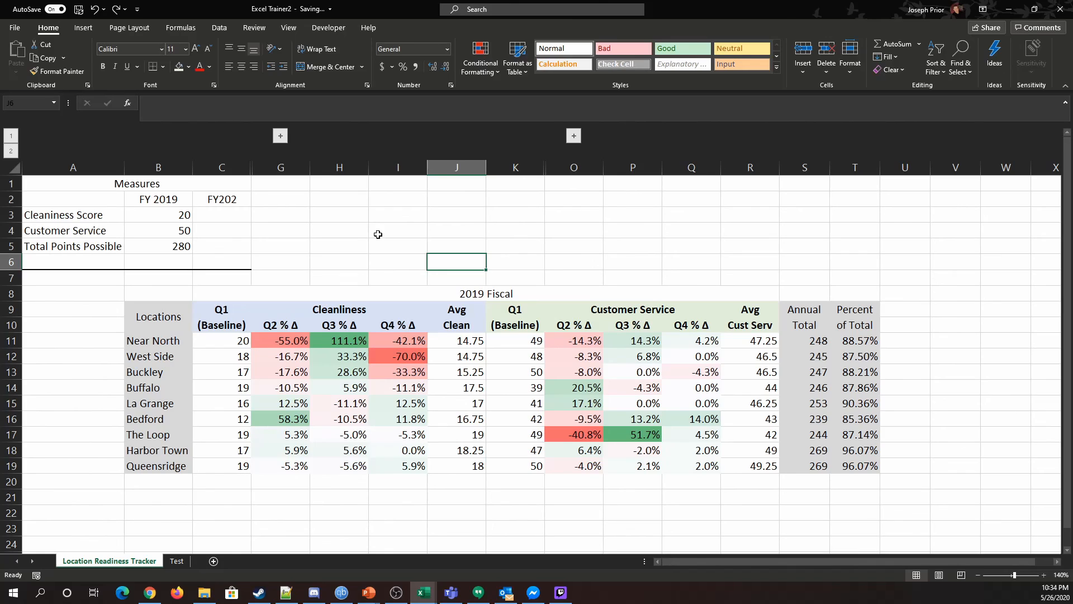
# Expand and collapse the grouped Cleanliness quarter columns to check the outline.
pyautogui.click(280, 135)
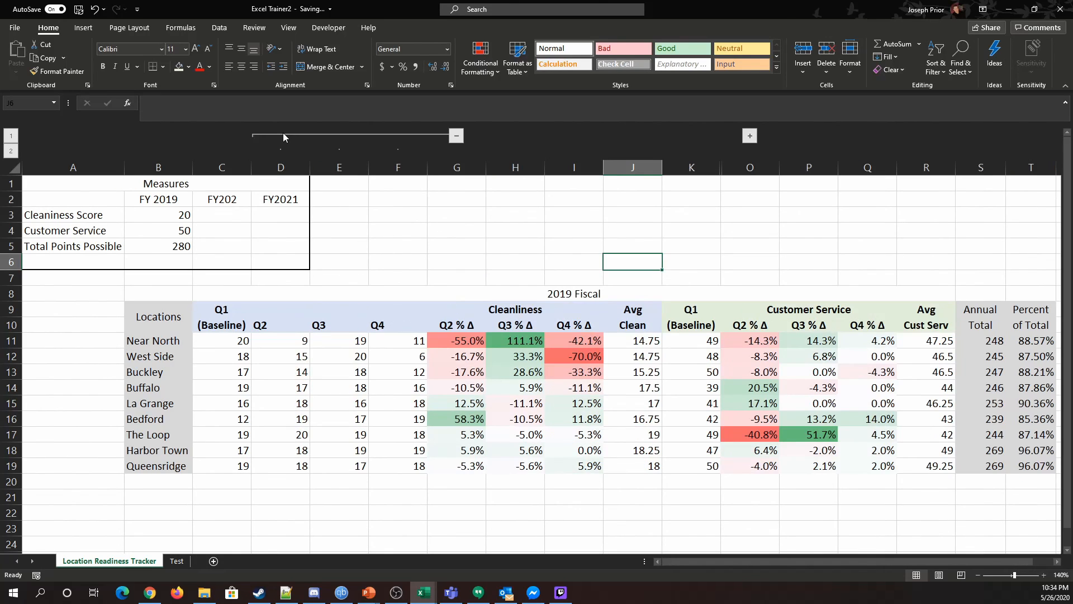
pyautogui.click(457, 136)
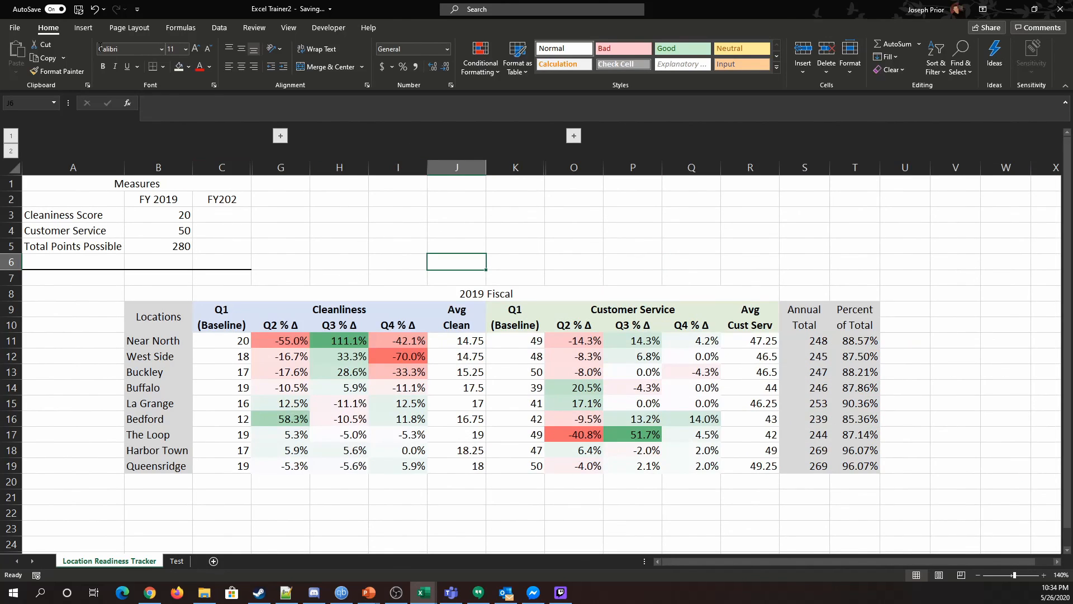
pyautogui.click(223, 28)
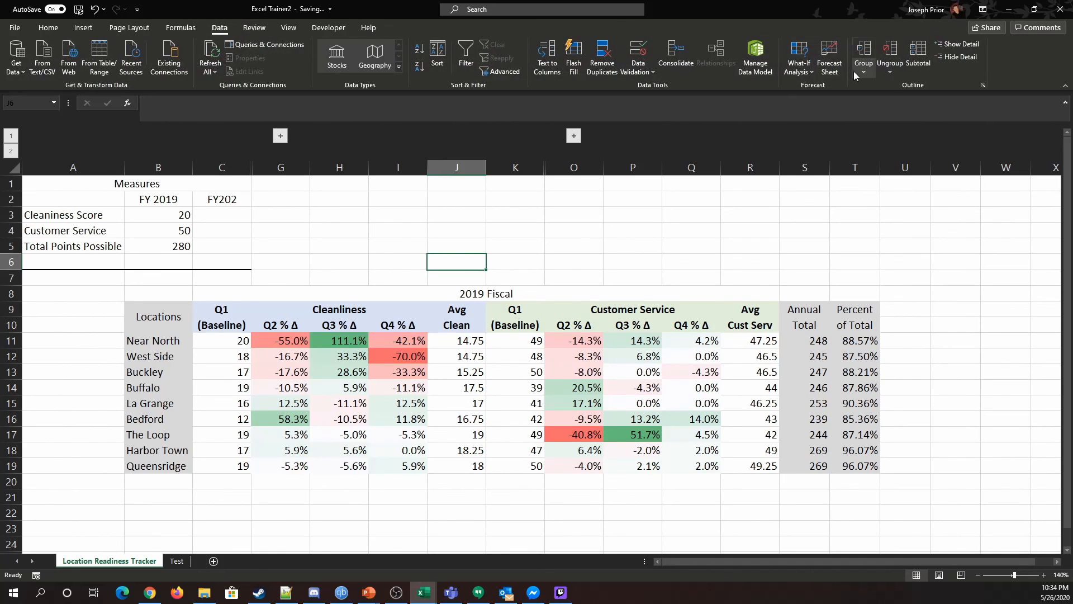